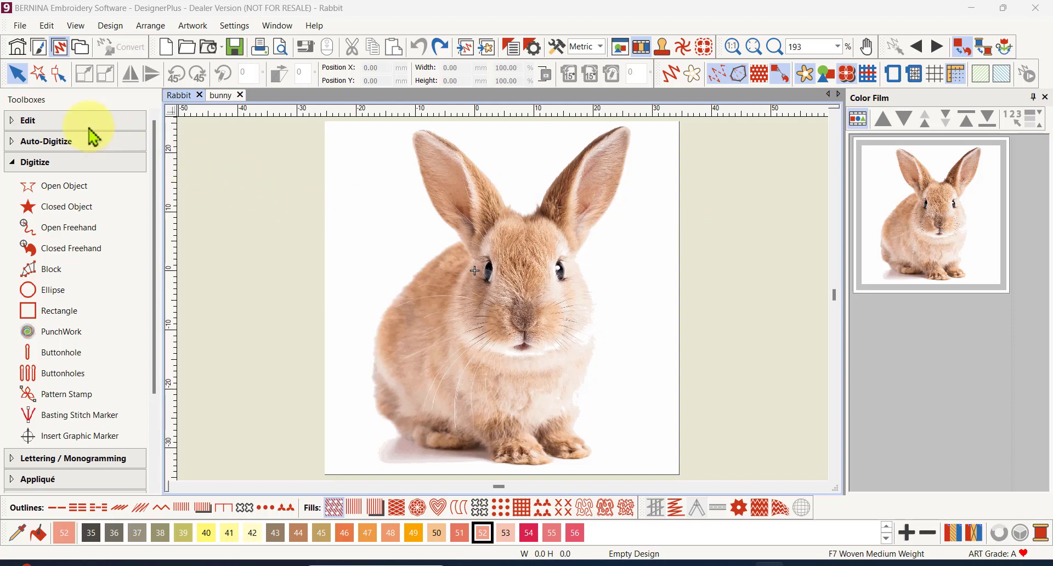
# Using thread color 47, begin a Closed Object outline at the base of the rabbit's left ear and trace down the curved back.
pyautogui.click(50, 118)
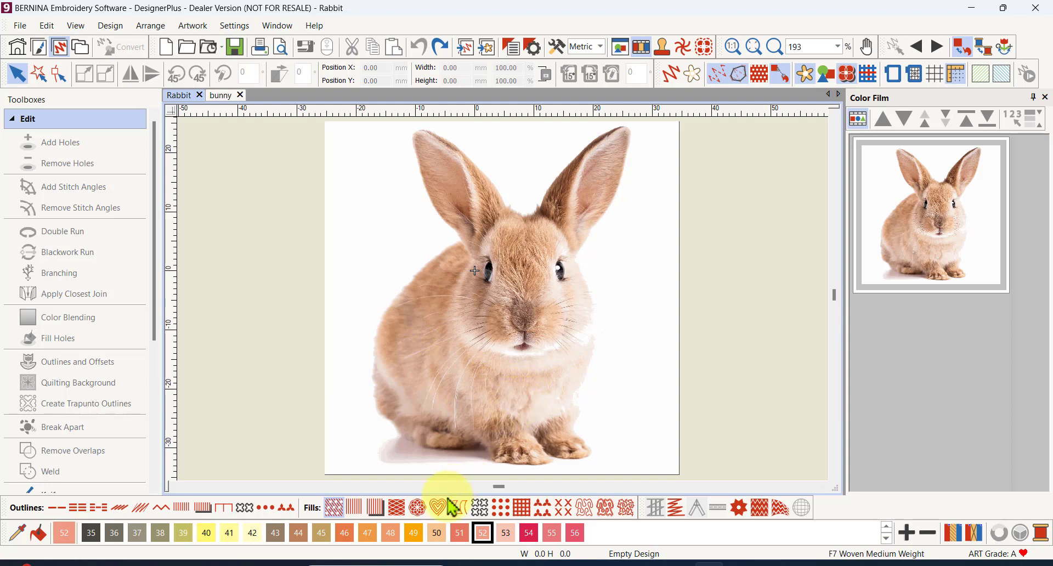
pyautogui.click(368, 535)
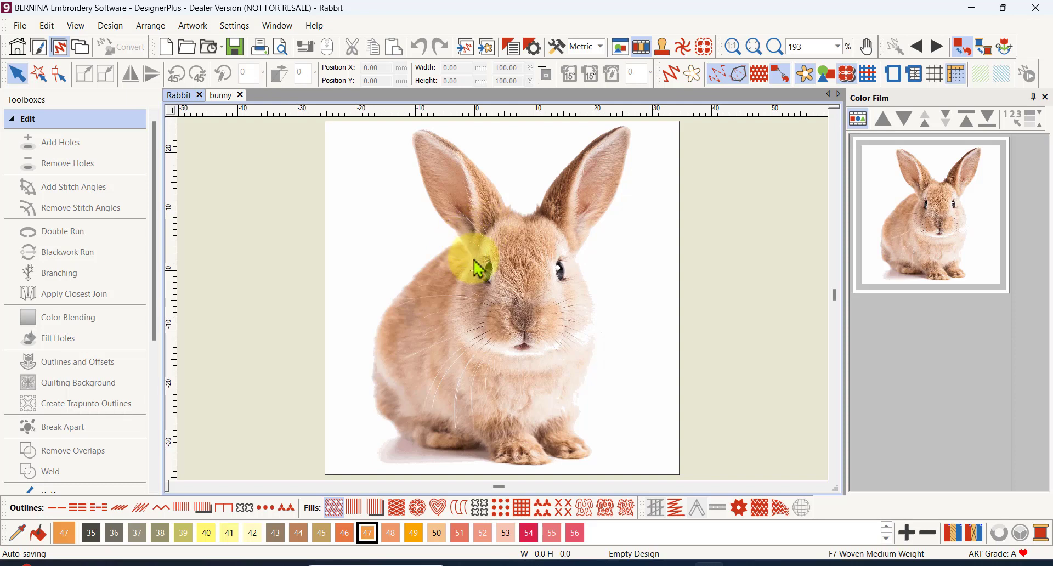
pyautogui.scroll(1, 470, 324)
pyautogui.scroll(1, 504, 308)
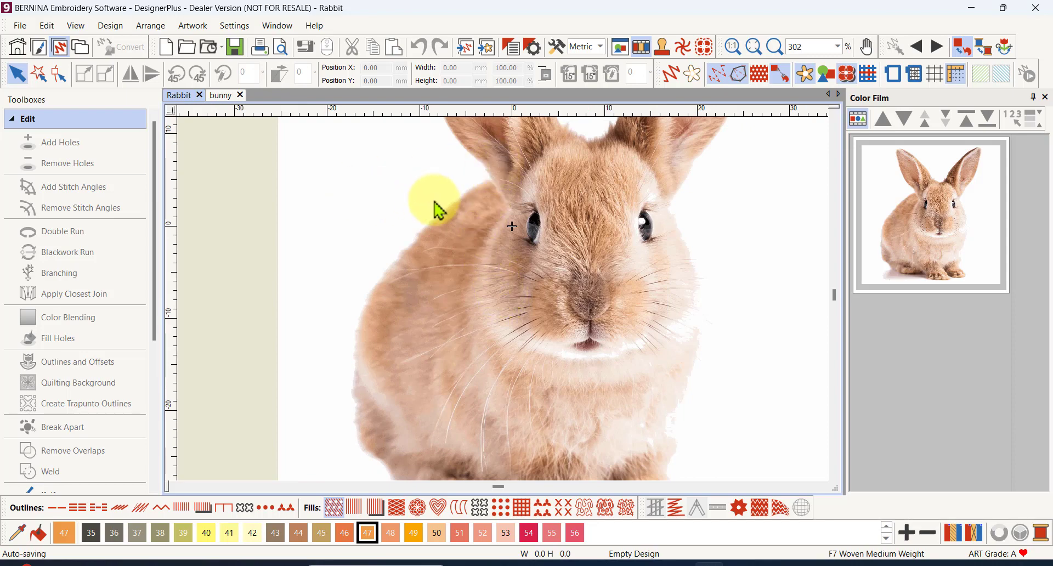
pyautogui.scroll(1, 484, 252)
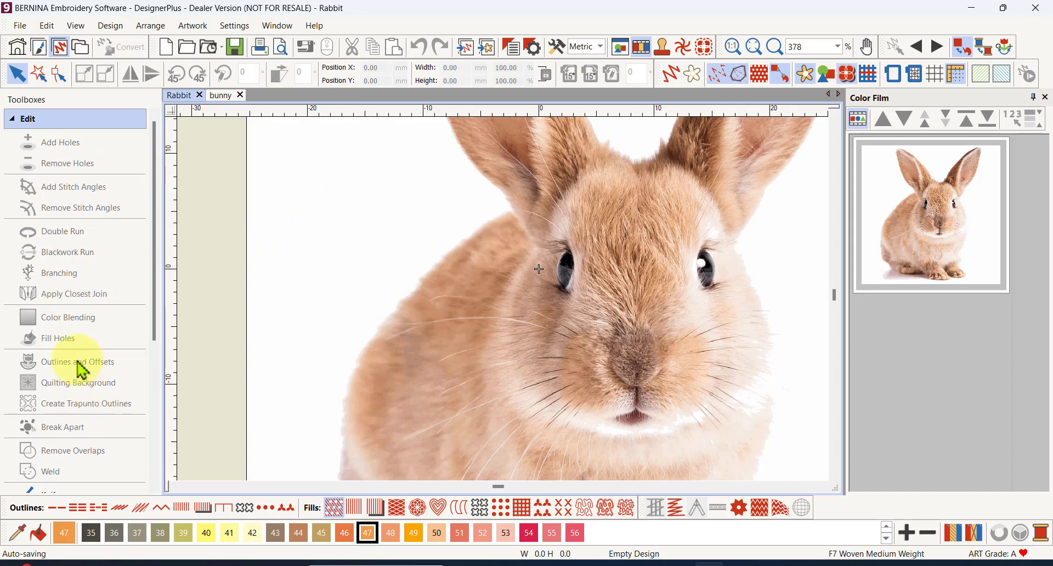
pyautogui.scroll(-5, 77, 367)
pyautogui.click(43, 411)
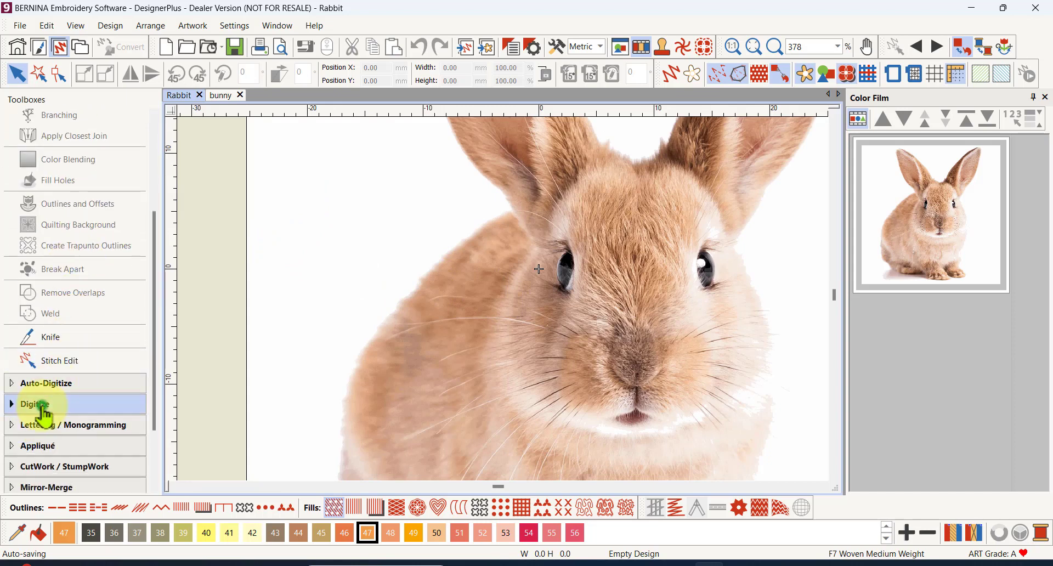
pyautogui.click(86, 208)
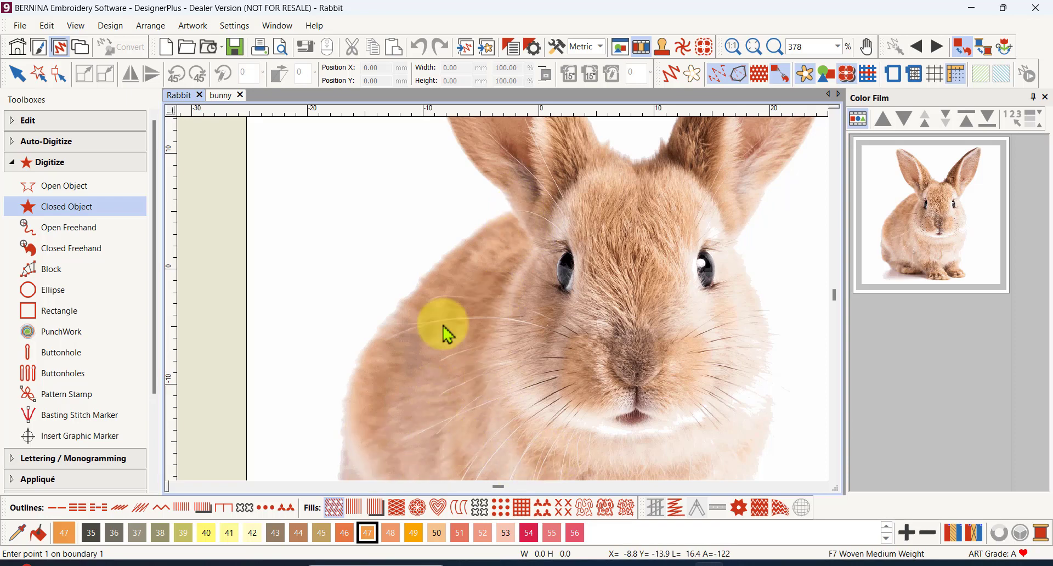
pyautogui.click(520, 209)
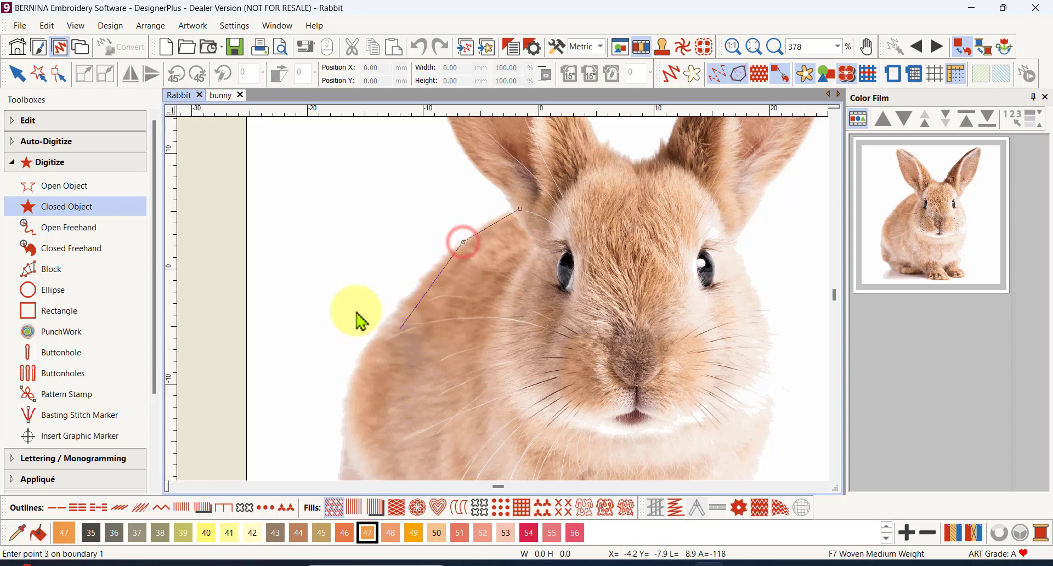
pyautogui.click(379, 323)
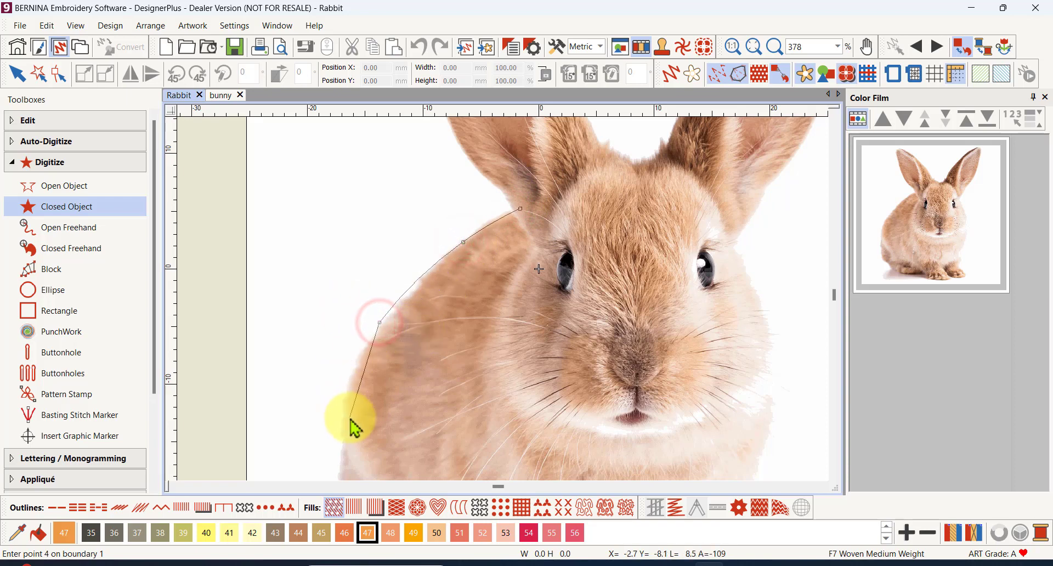
pyautogui.click(344, 401)
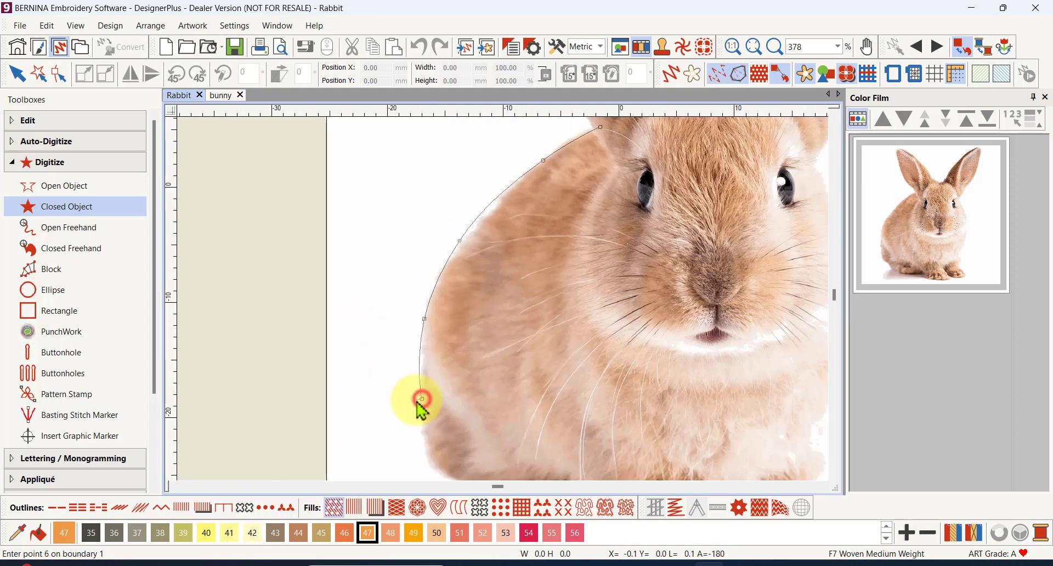
pyautogui.click(421, 400)
pyautogui.click(466, 384)
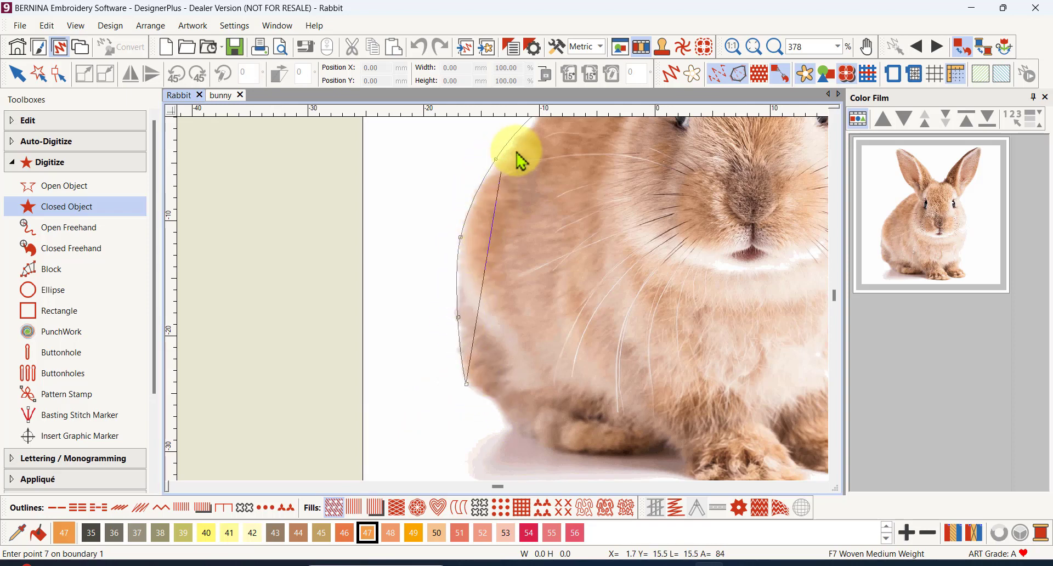
# Continue the closed outline around the rabbit's lower rump, following the indentation to the start of the hind foot.
pyautogui.scroll(3, 517, 153)
pyautogui.scroll(-3, 482, 427)
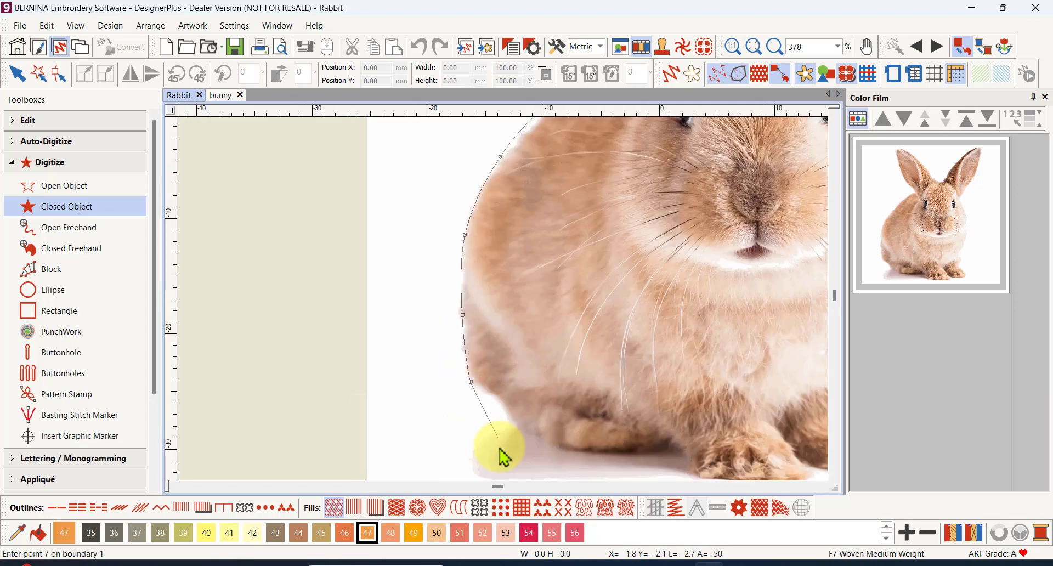
pyautogui.click(484, 391)
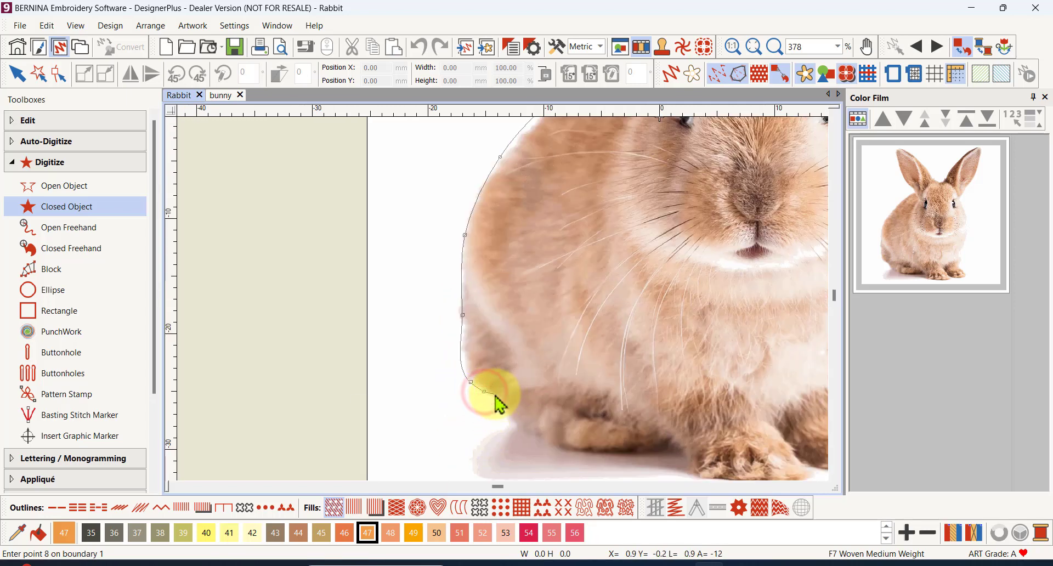
pyautogui.click(495, 393)
pyautogui.click(501, 403)
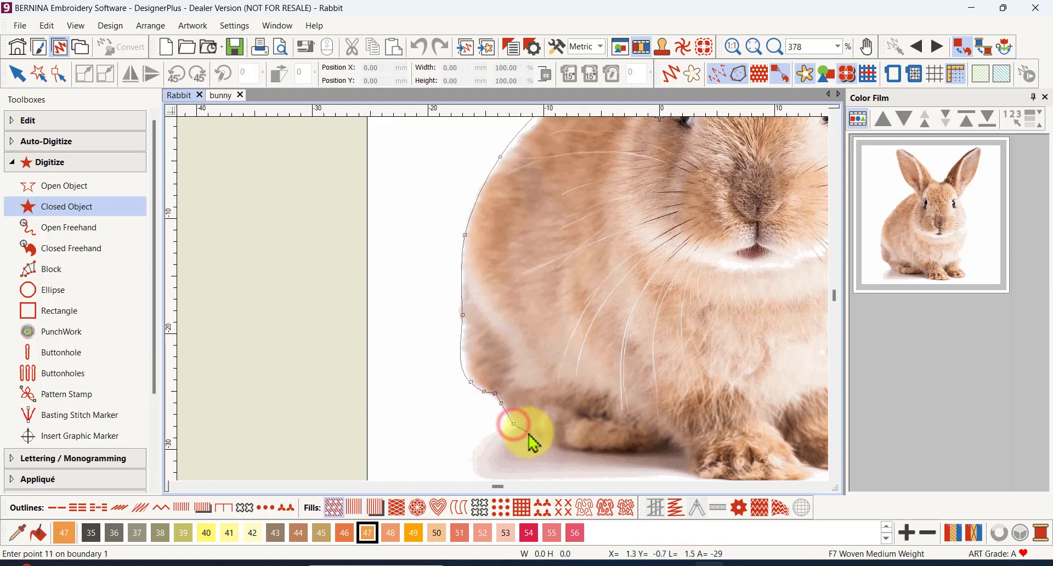
pyautogui.click(528, 431)
# Trace the underside of the hind foot with rounded scallops for the toes, ending at its inner corner.
pyautogui.scroll(-3, 541, 446)
pyautogui.scroll(5, 535, 373)
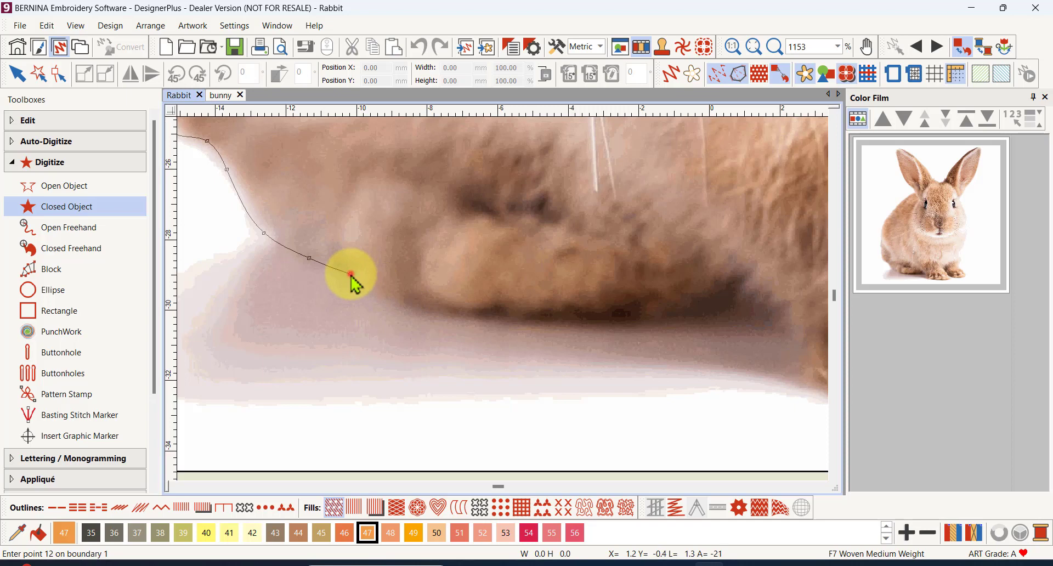
pyautogui.click(350, 273)
pyautogui.click(435, 306)
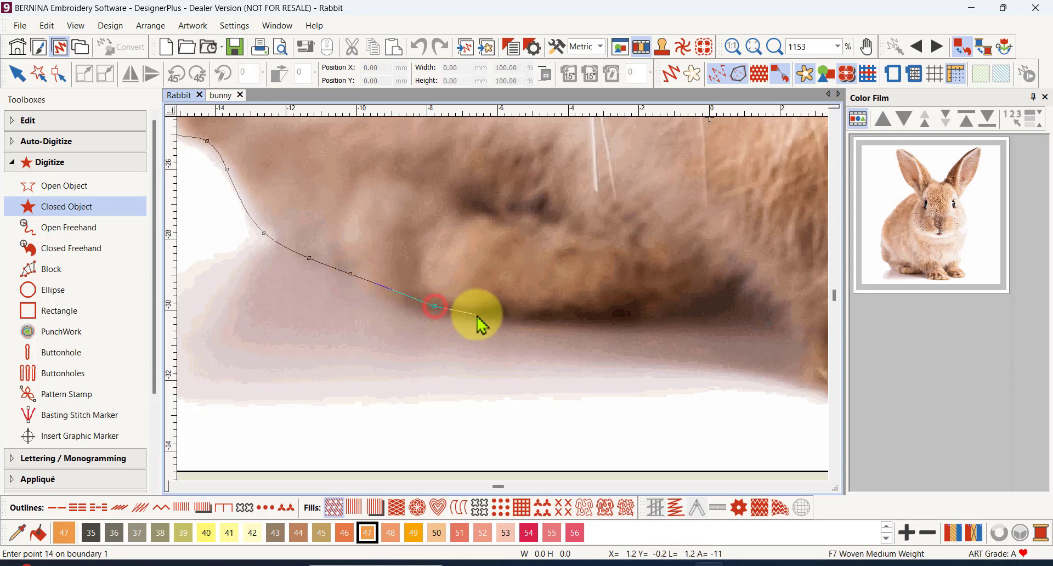
pyautogui.click(476, 314)
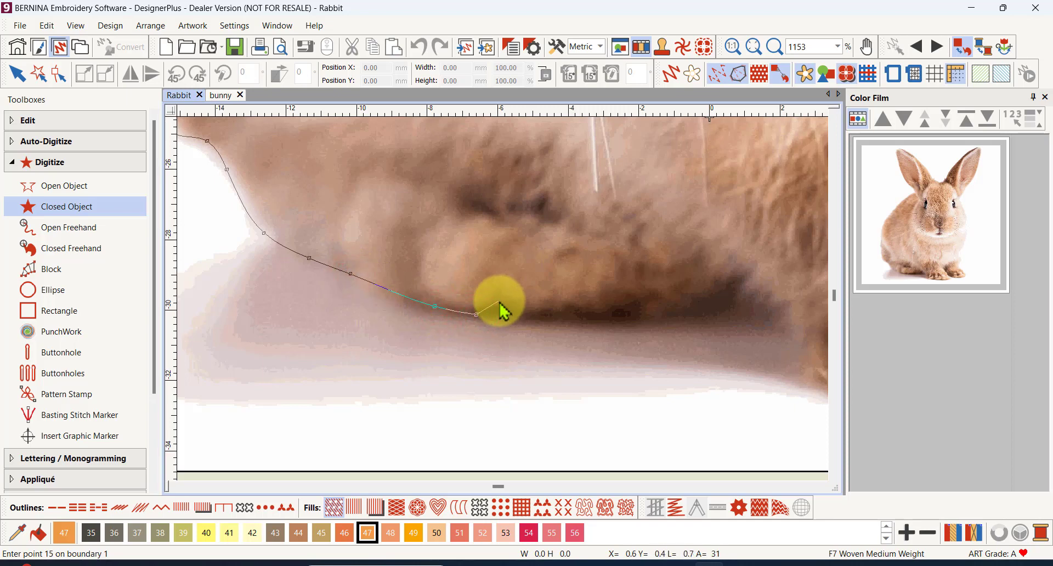
pyautogui.click(498, 301)
pyautogui.click(516, 315)
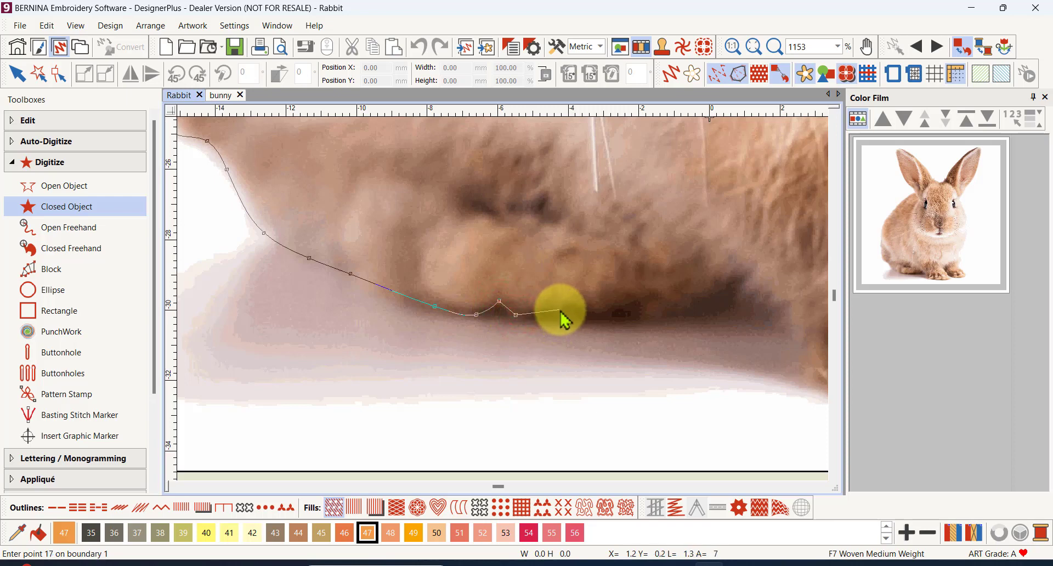
pyautogui.click(558, 302)
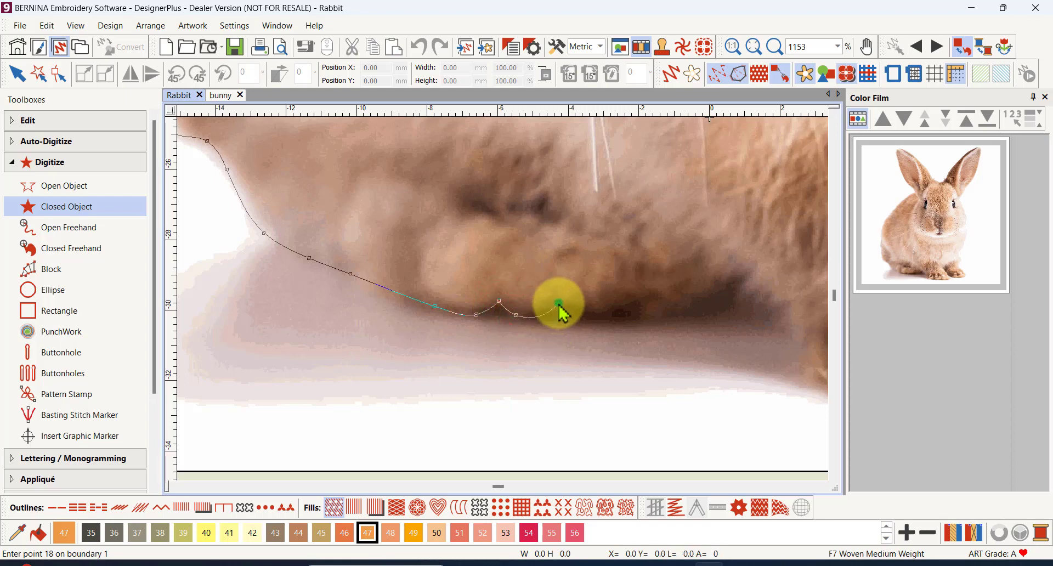
pyautogui.click(580, 314)
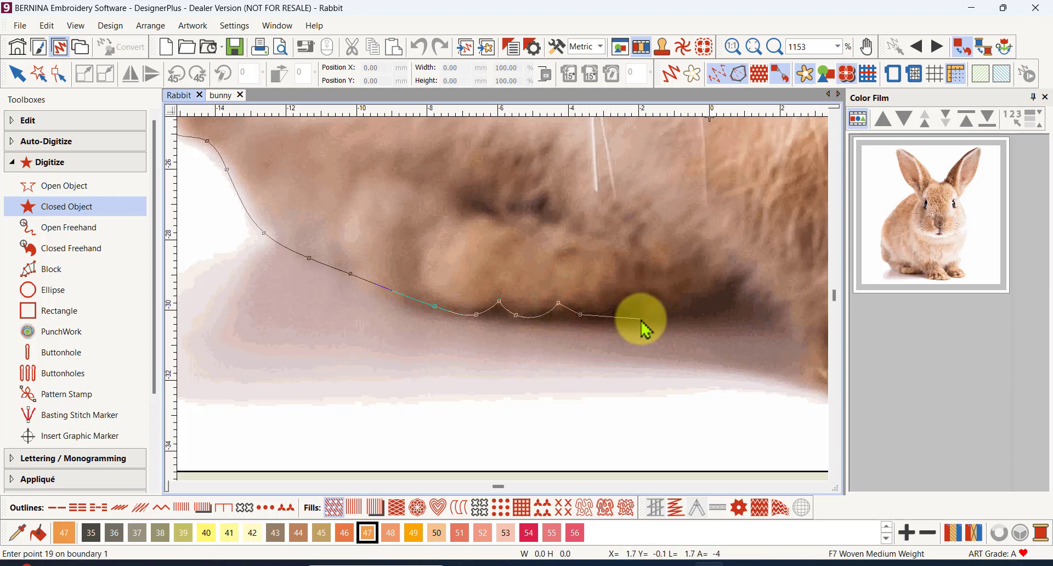
pyautogui.click(640, 318)
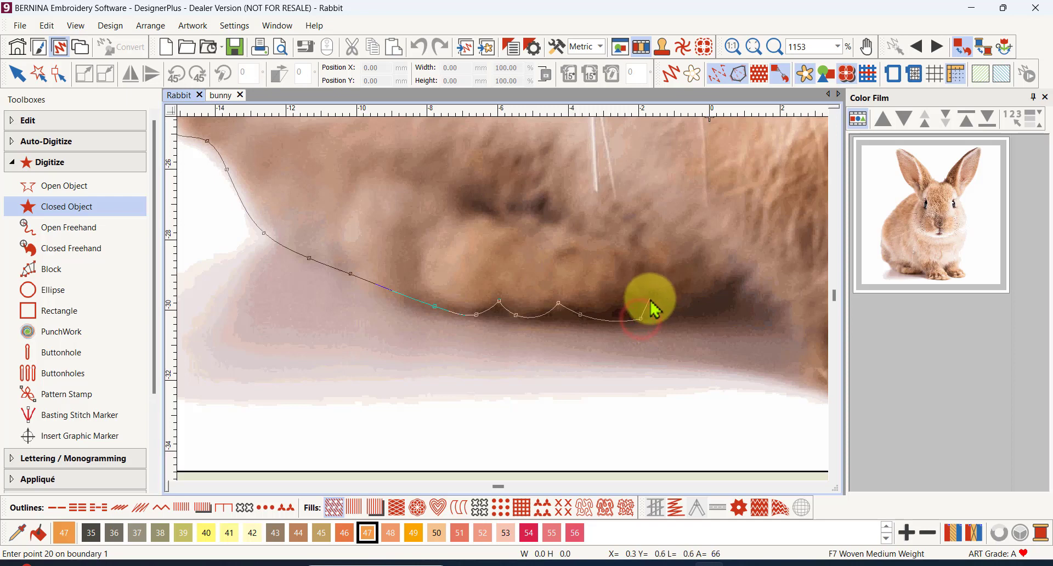
pyautogui.click(687, 311)
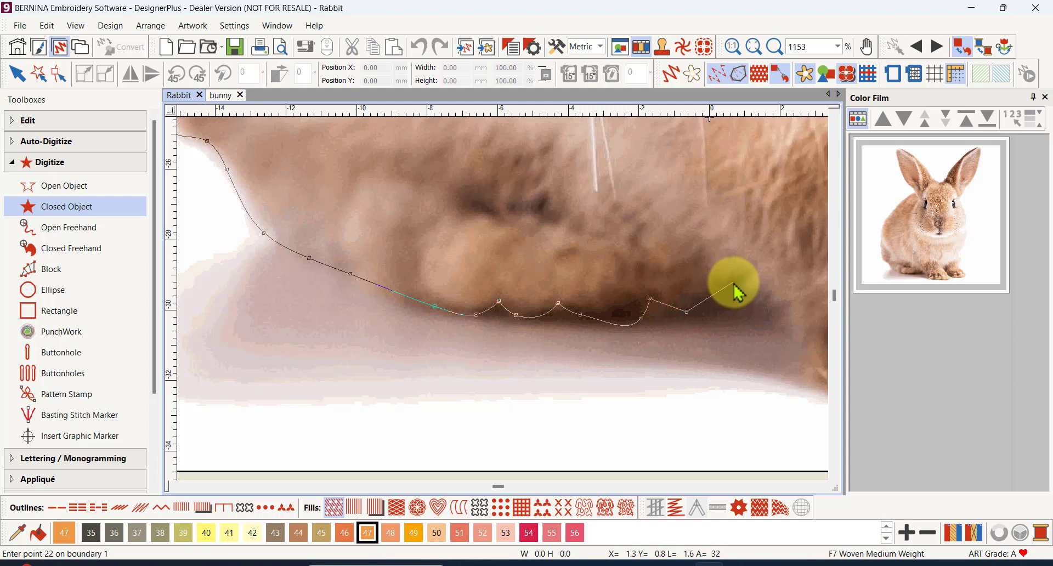
pyautogui.click(743, 286)
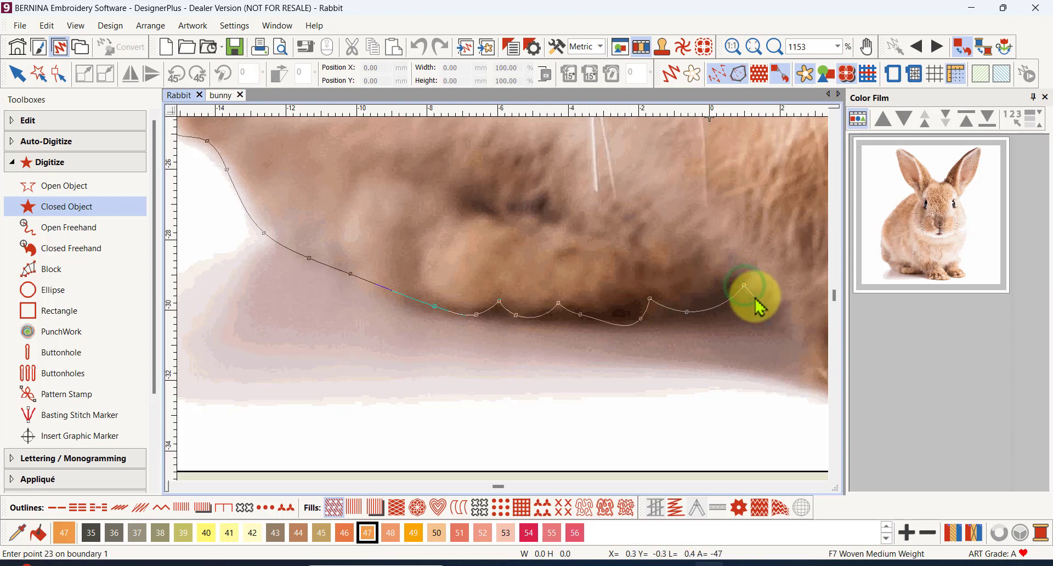
# Extend the outline down and around the left front paw, with notches between the toes, ending at the gap between the front paws.
pyautogui.click(784, 309)
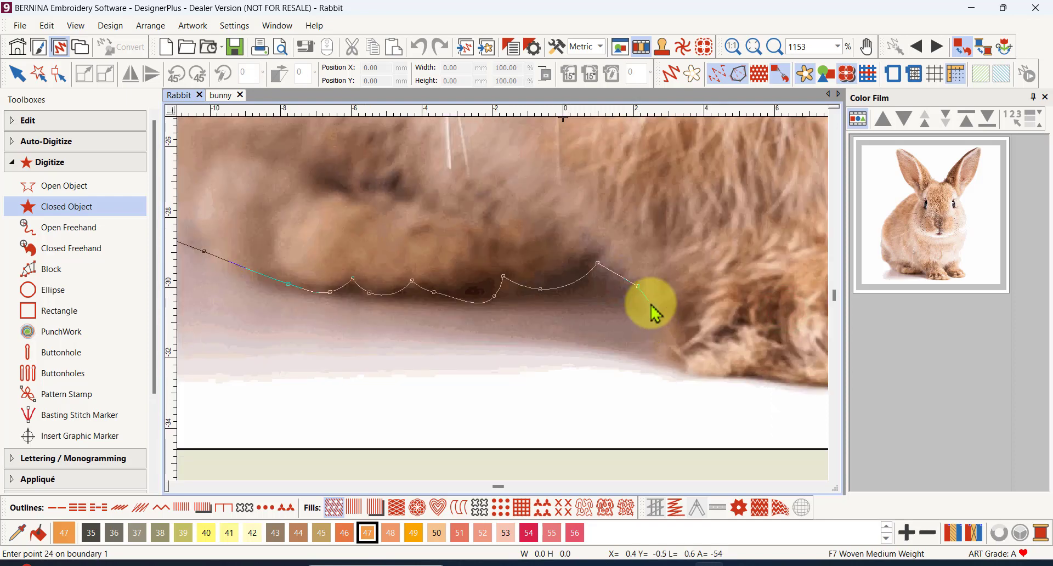
pyautogui.click(648, 310)
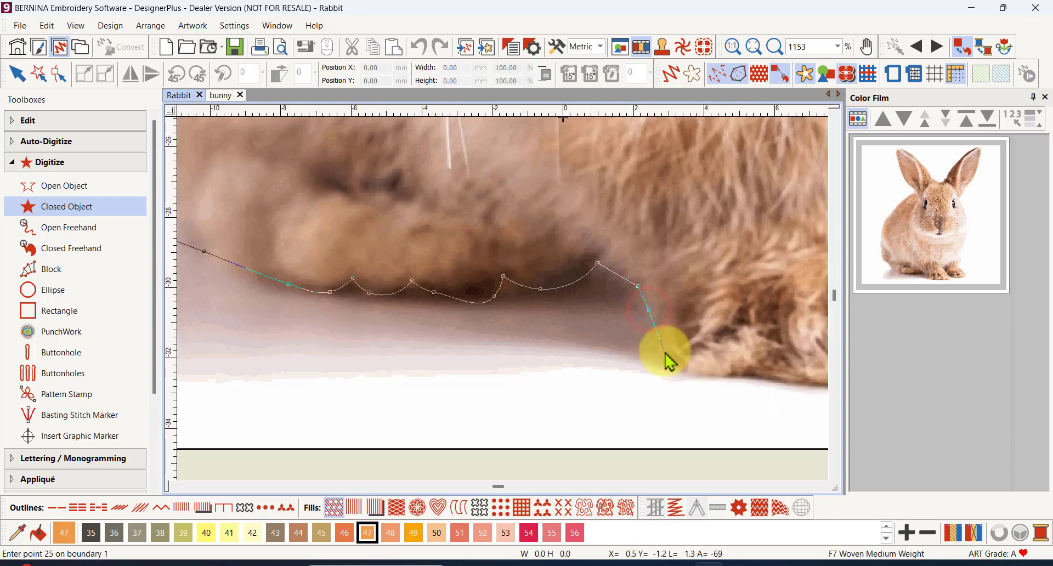
pyautogui.click(665, 351)
pyautogui.click(701, 377)
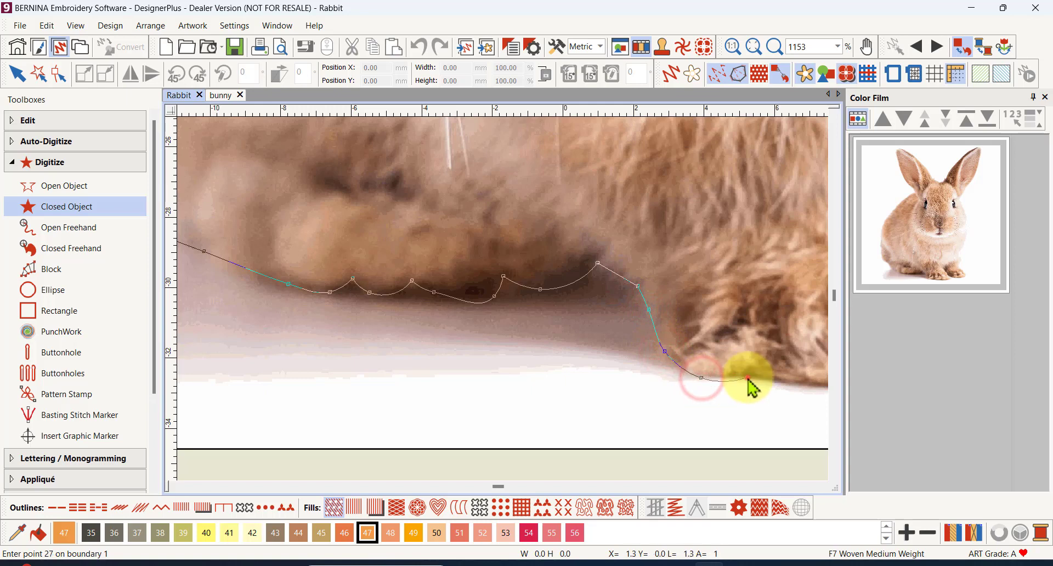
pyautogui.click(747, 377)
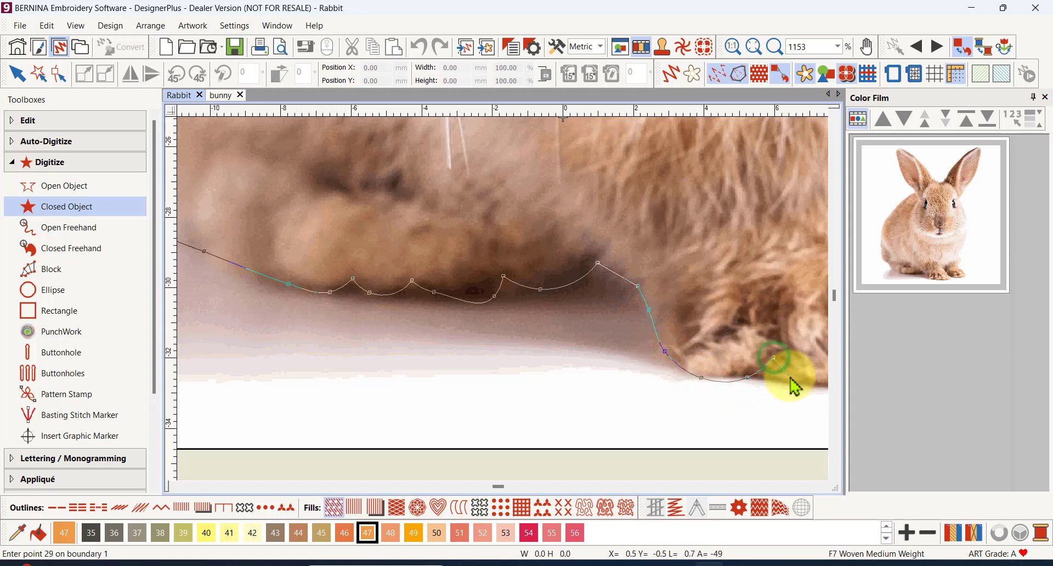
pyautogui.click(790, 375)
pyautogui.click(688, 342)
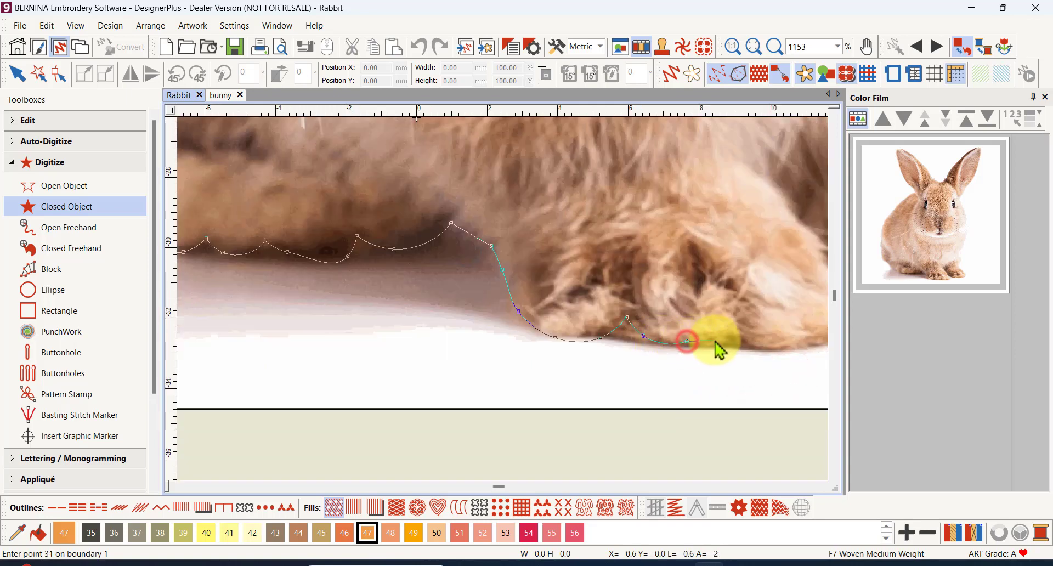
pyautogui.click(741, 327)
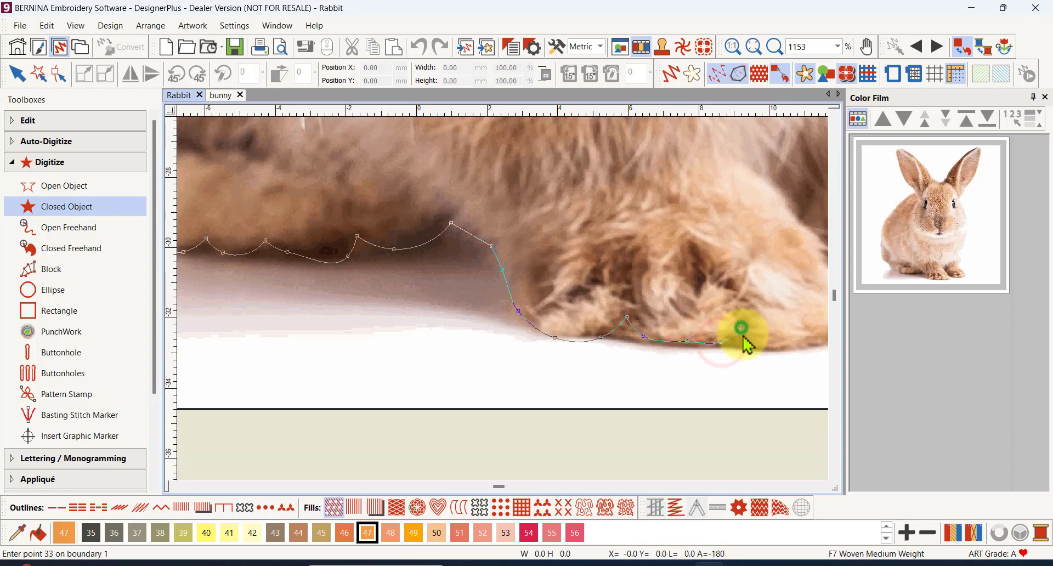
pyautogui.click(764, 346)
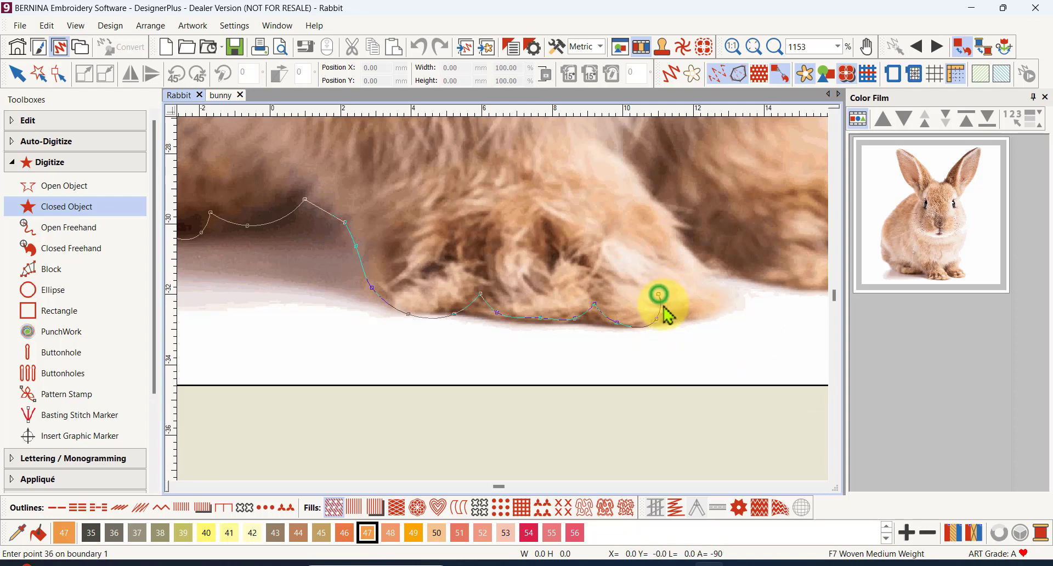
pyautogui.click(672, 317)
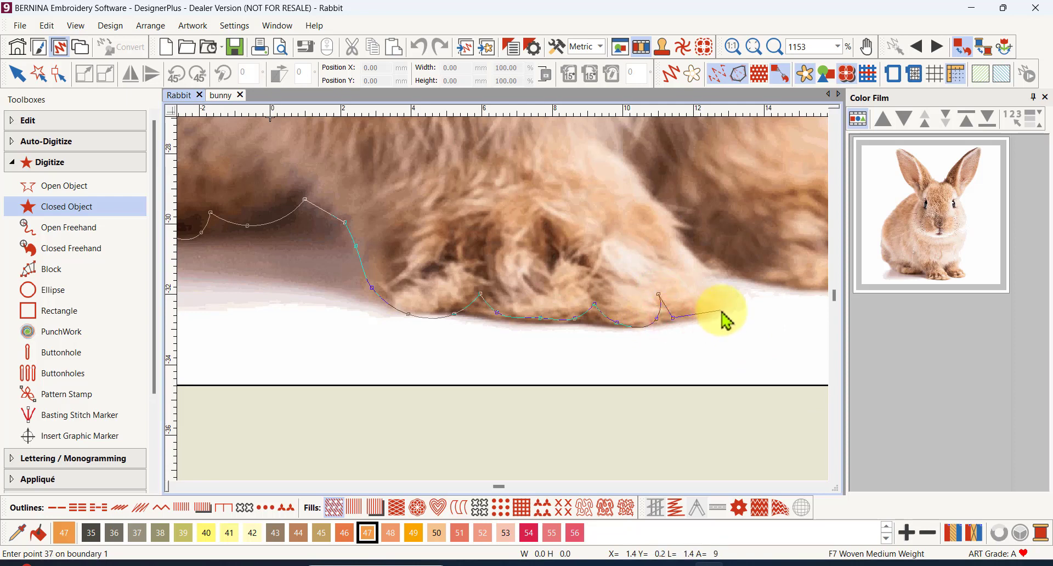
pyautogui.click(721, 311)
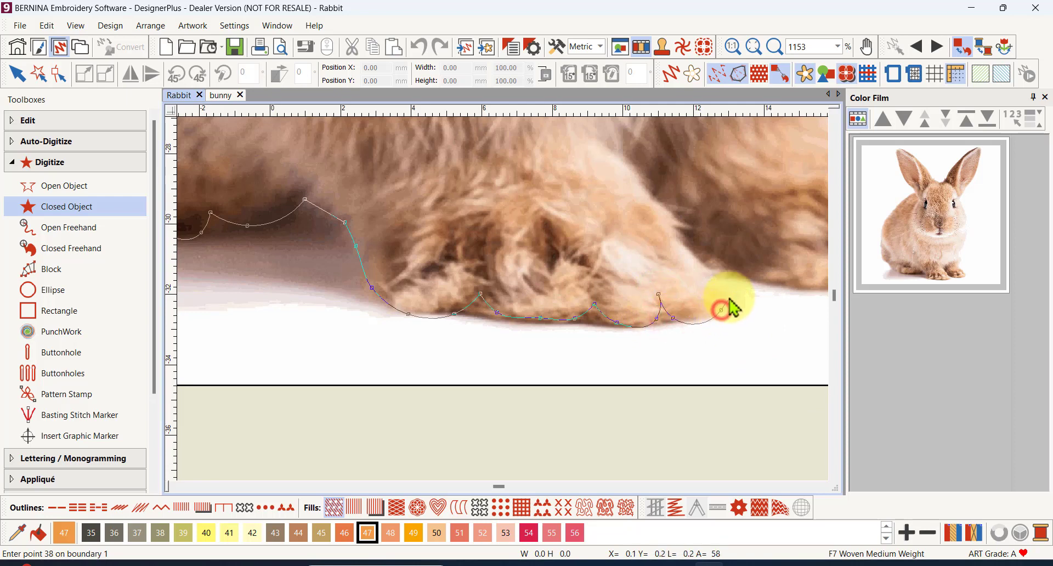
pyautogui.click(719, 269)
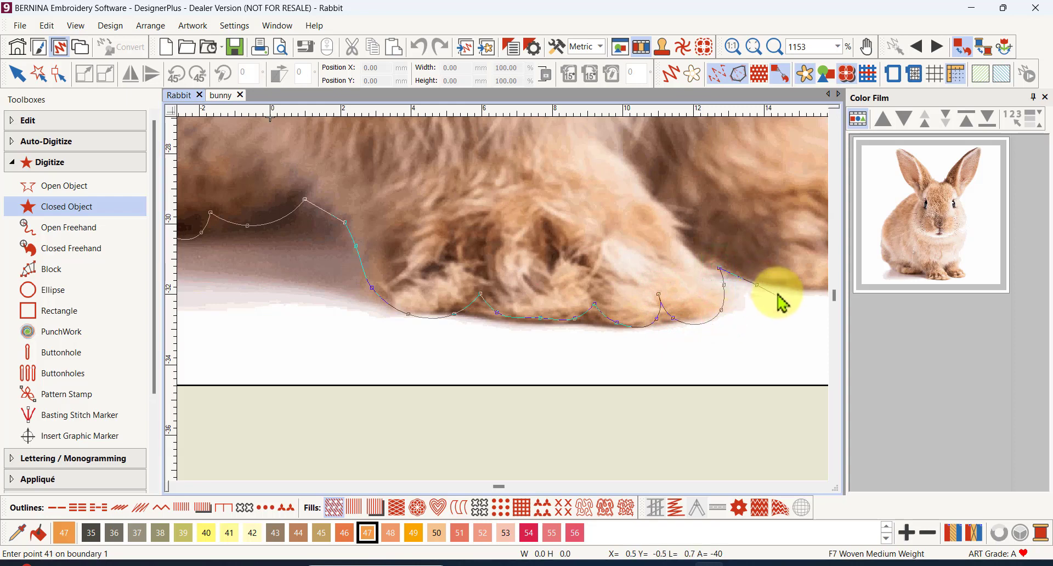
# Continue the closed outline along the underside of the right front paw, with a small notch between the toes.
pyautogui.click(794, 288)
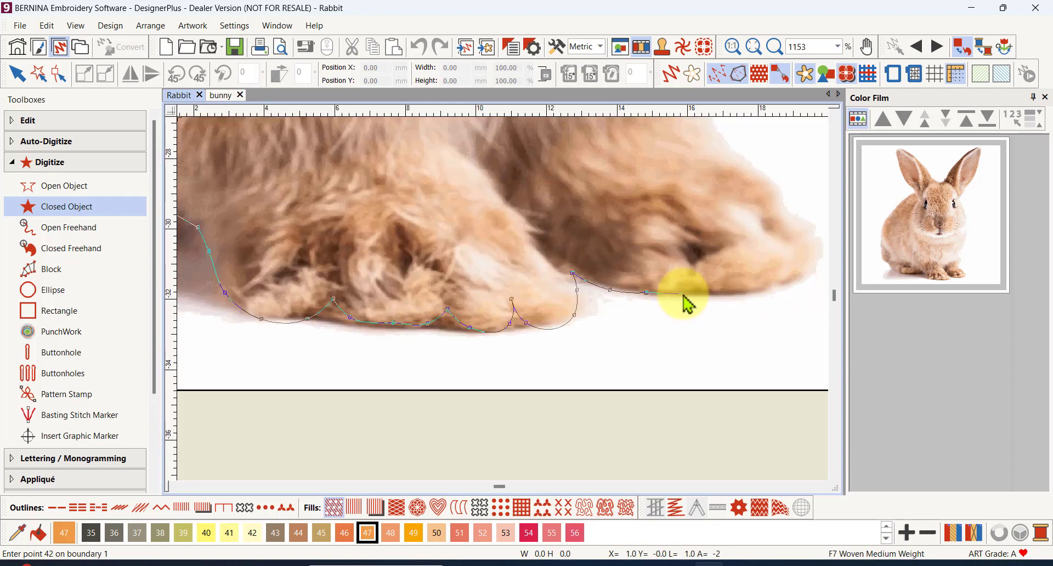
pyautogui.click(693, 282)
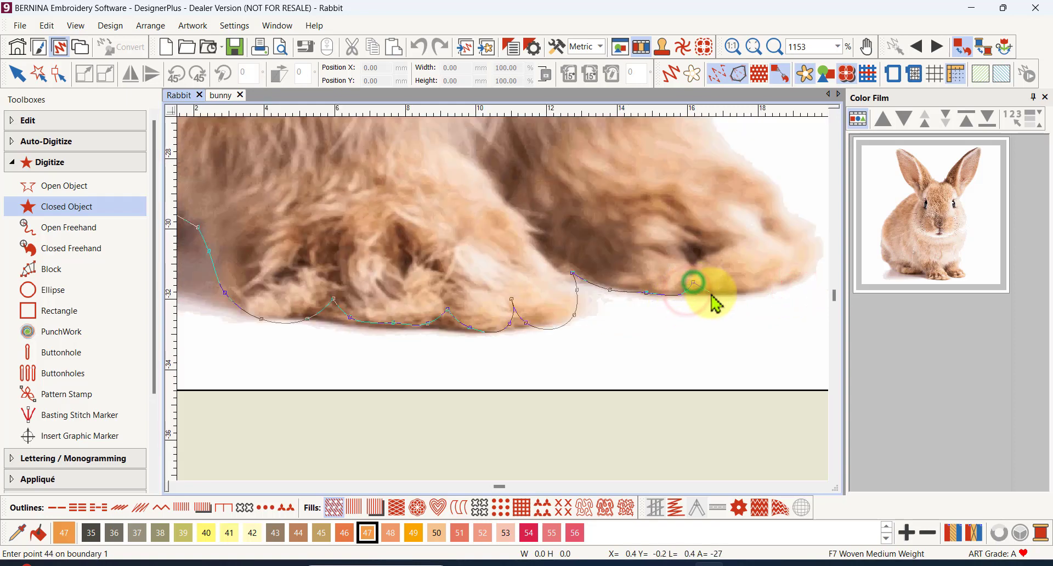
pyautogui.rightClick(711, 293)
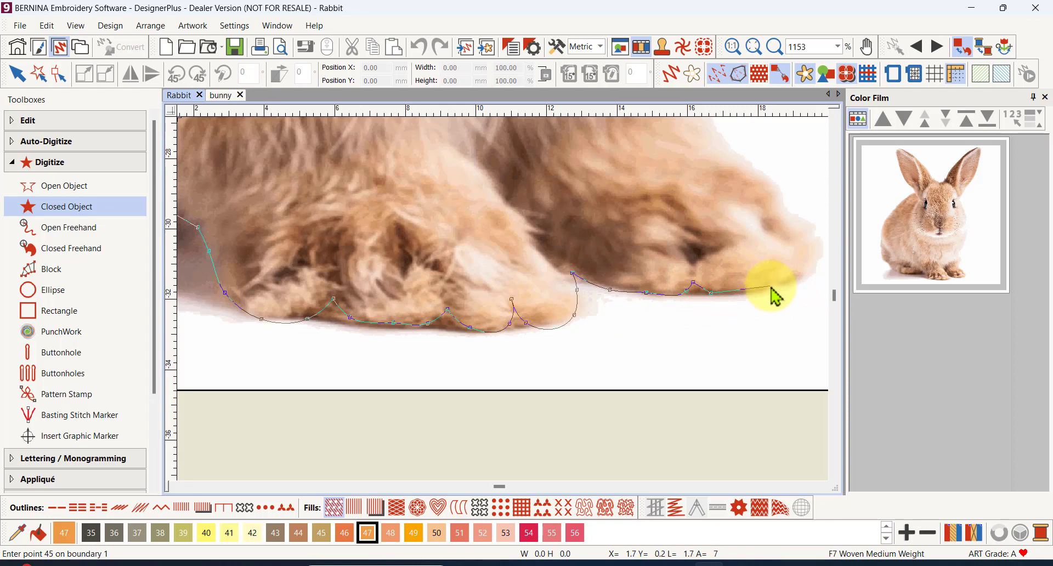
pyautogui.click(770, 288)
pyautogui.rightClick(790, 274)
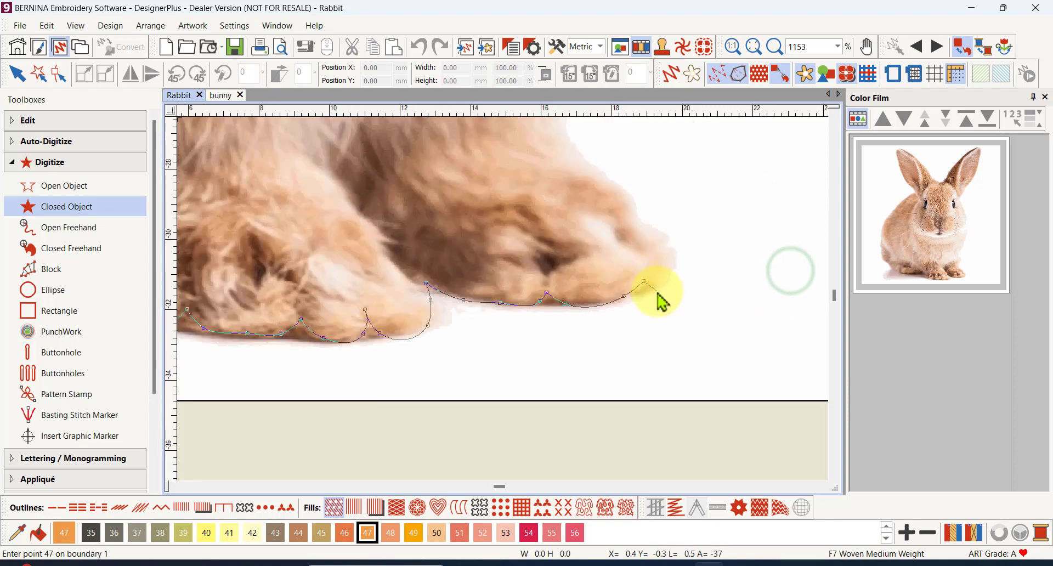
# Trace the outline around the outer toe of the right front paw and up along the top of the paw.
pyautogui.click(658, 289)
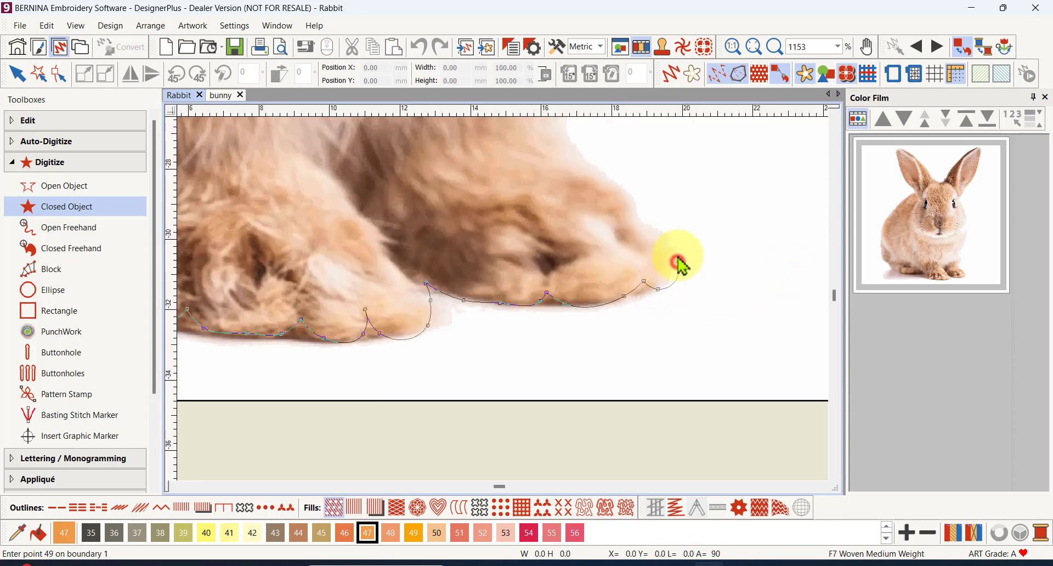
pyautogui.click(664, 235)
pyautogui.click(640, 222)
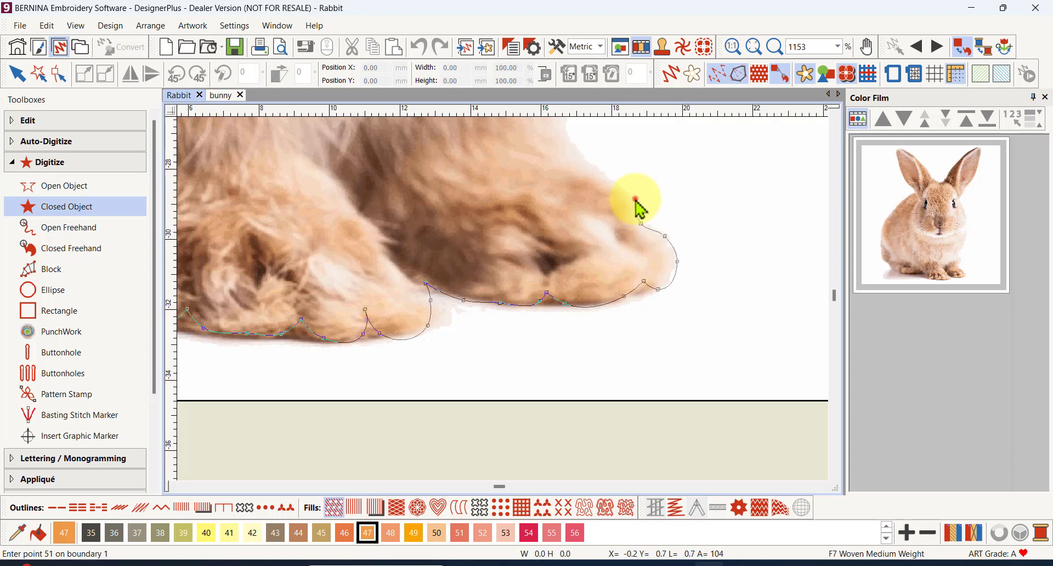
pyautogui.click(635, 198)
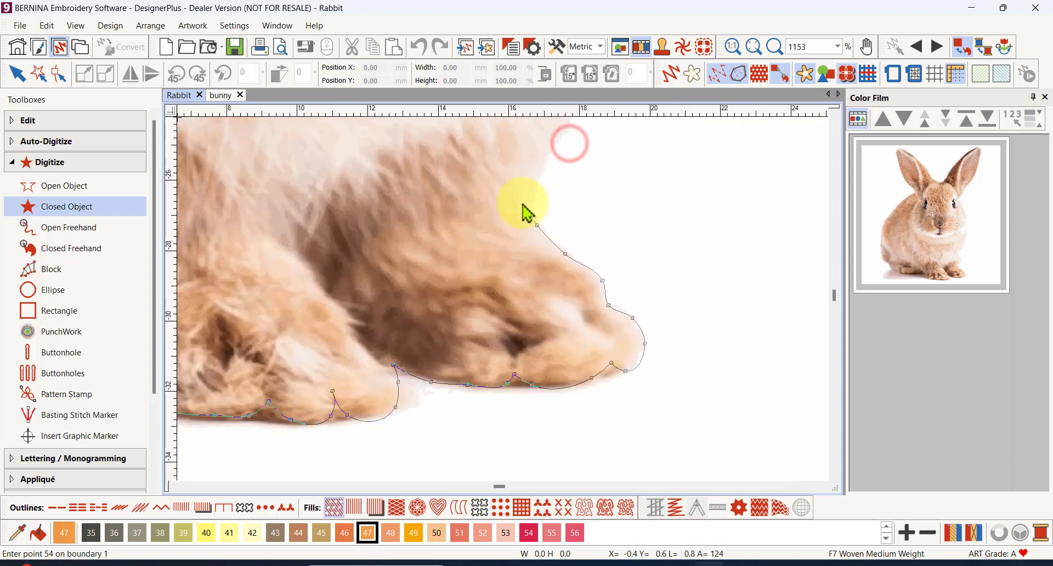
# Extend the outline from the right front leg up the edge of the chest to the lower right cheek.
pyautogui.scroll(-3, 503, 300)
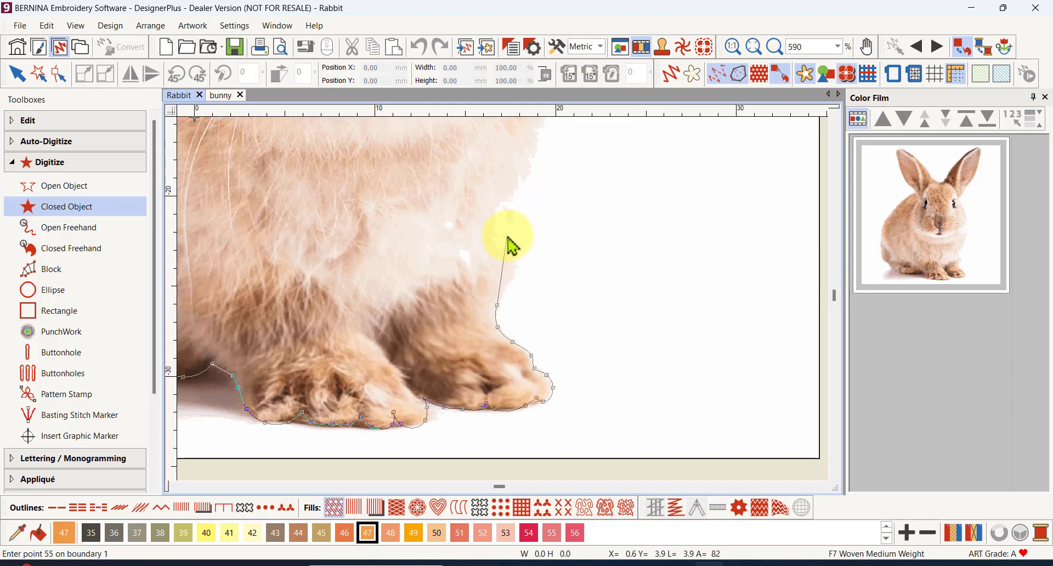
pyautogui.click(530, 189)
pyautogui.click(532, 175)
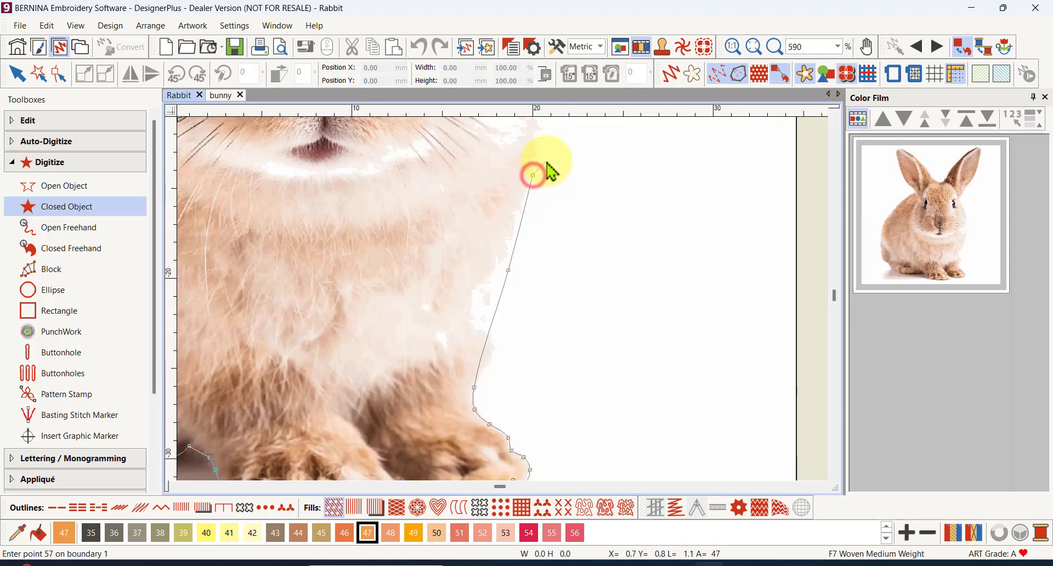
pyautogui.scroll(2, 550, 170)
pyautogui.scroll(2, 501, 308)
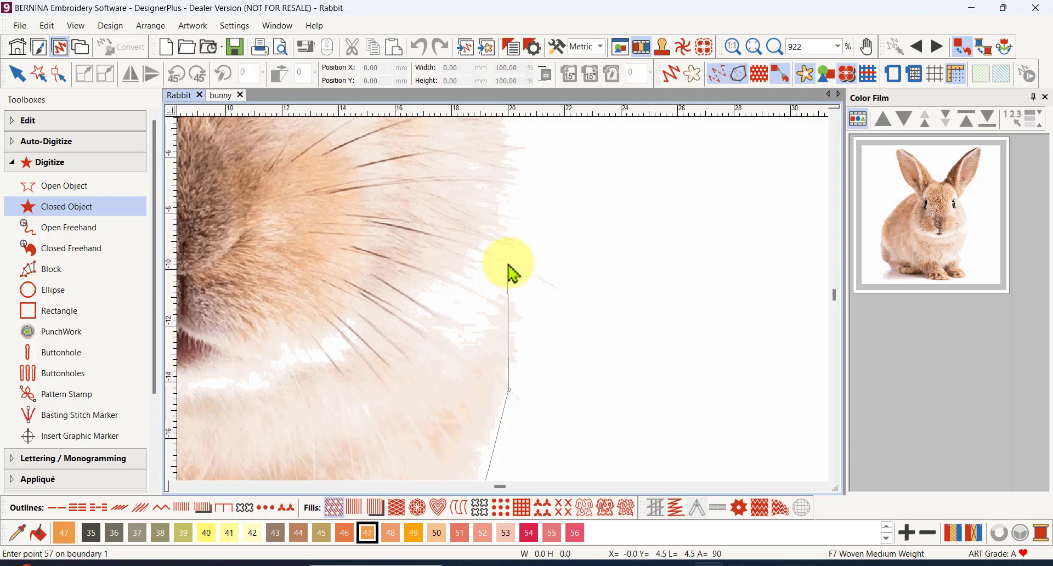
pyautogui.click(507, 264)
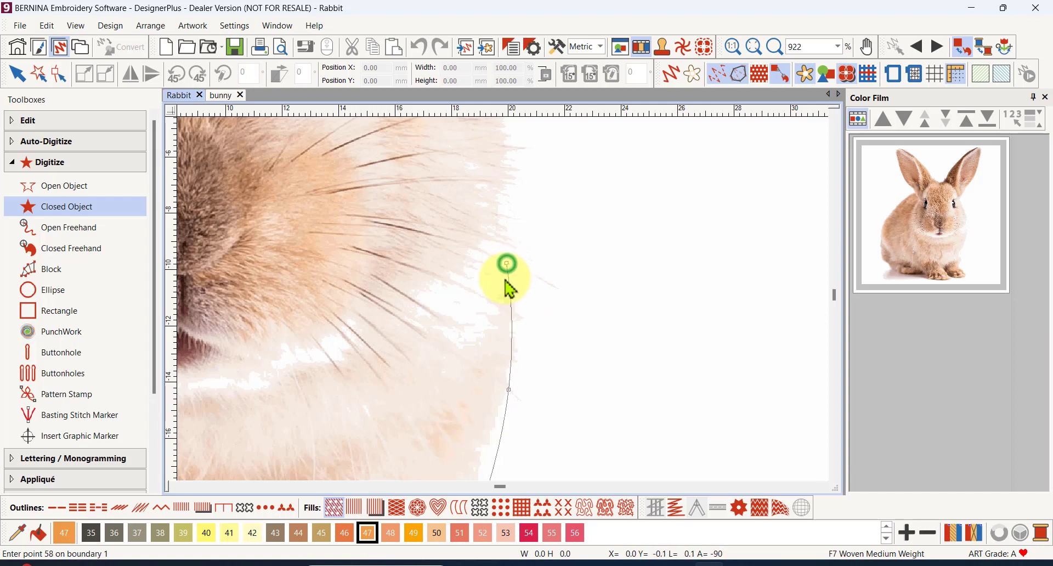
# Trace the outline along the chin, from the right cheek beneath the mouth to the lower left cheek.
pyautogui.click(443, 303)
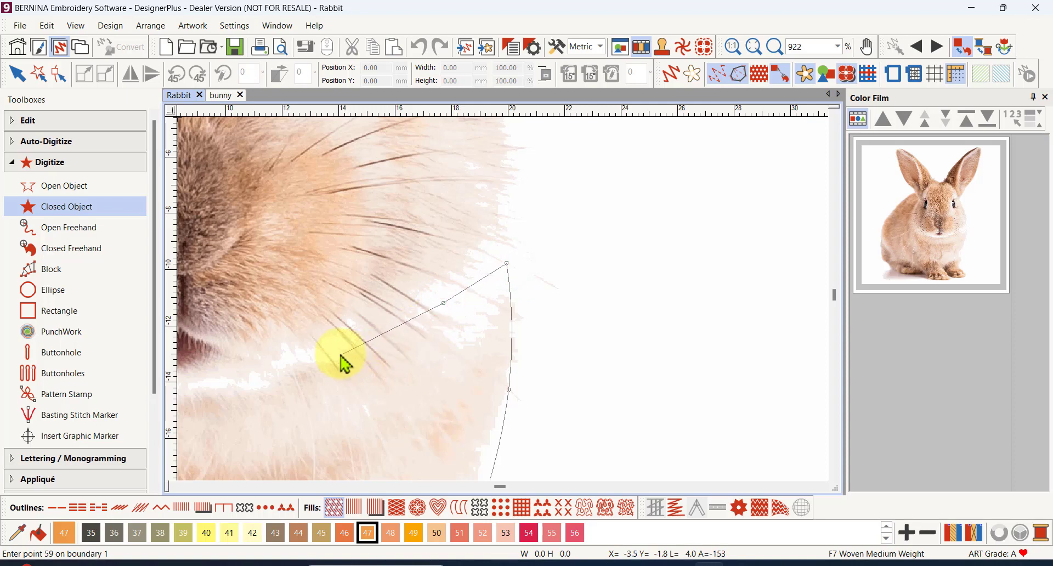
pyautogui.click(230, 370)
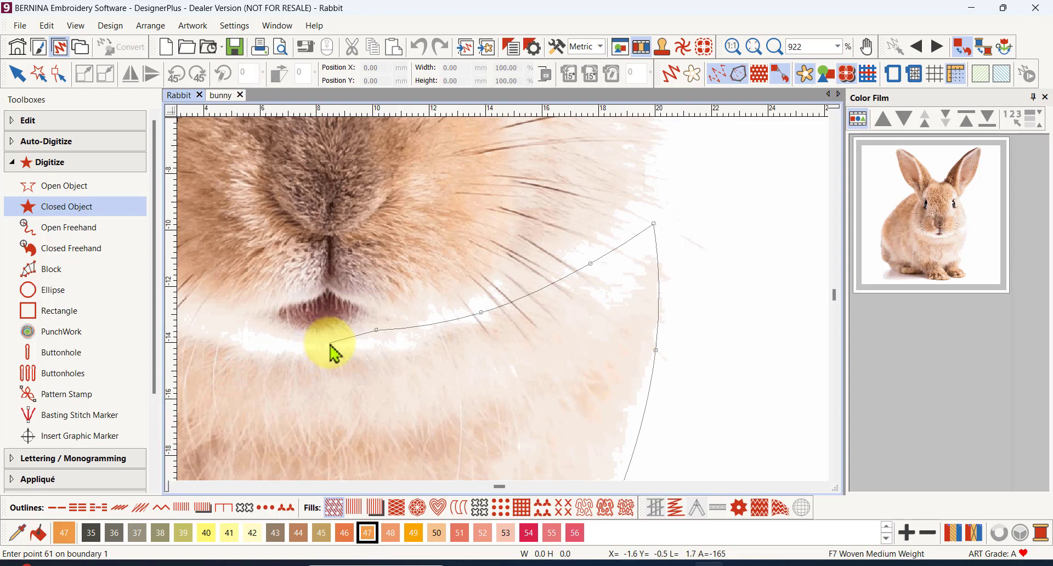
pyautogui.click(275, 333)
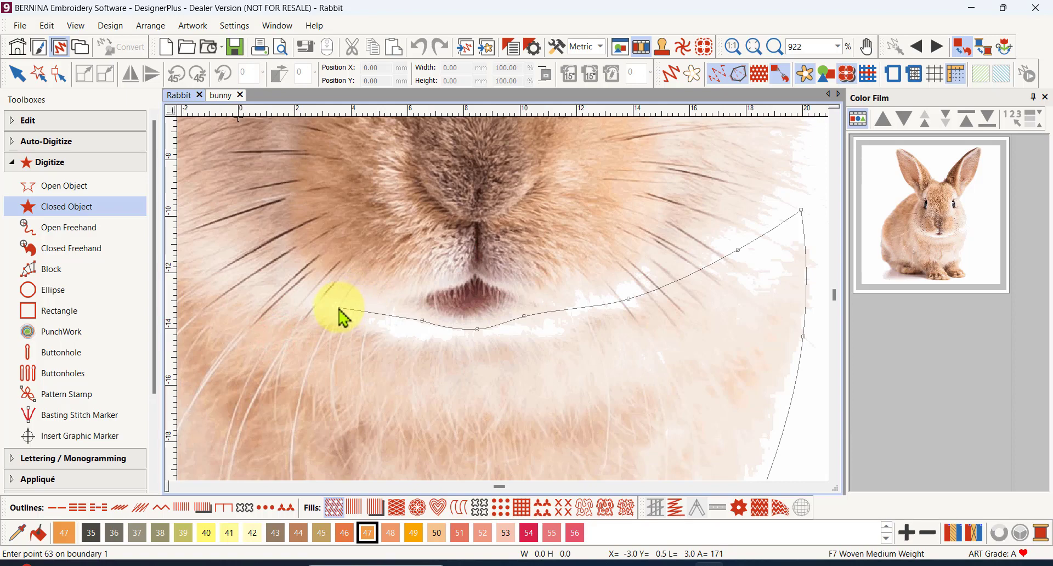
pyautogui.click(331, 311)
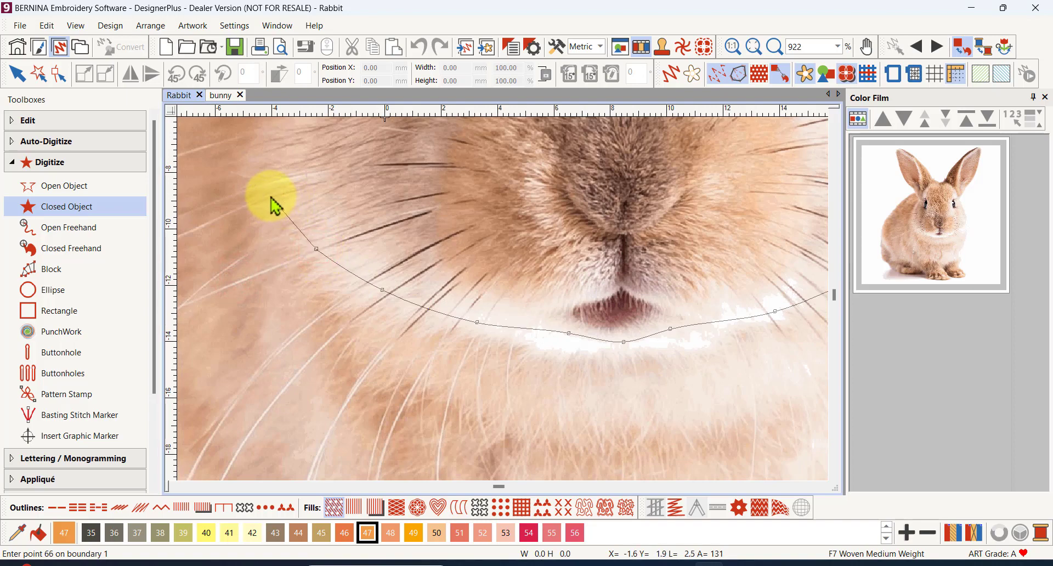
# Trace the outline up around the left cheek to the ear base and close the body as a filled object.
pyautogui.scroll(-2, 272, 206)
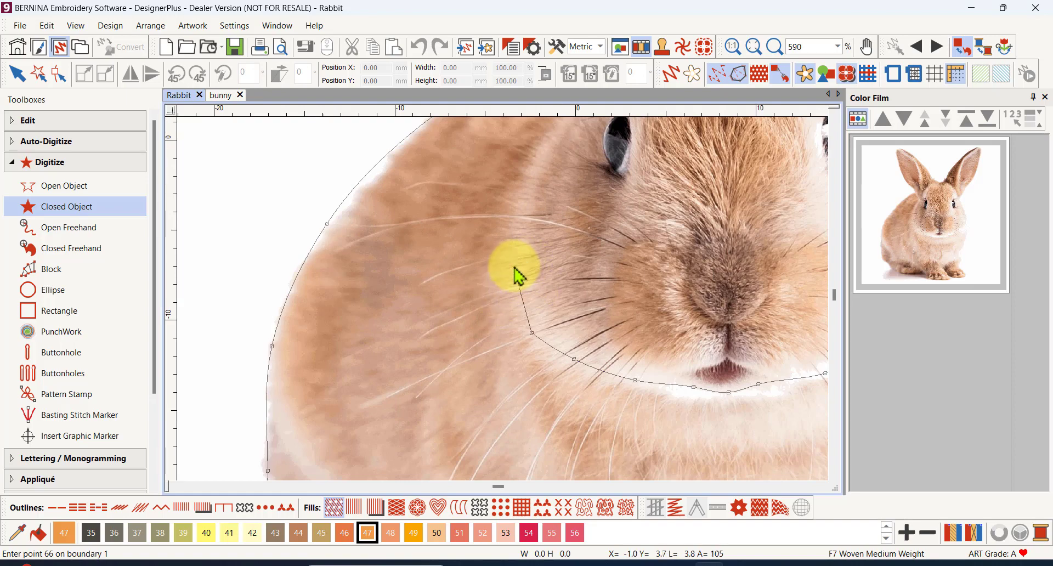
pyautogui.click(513, 265)
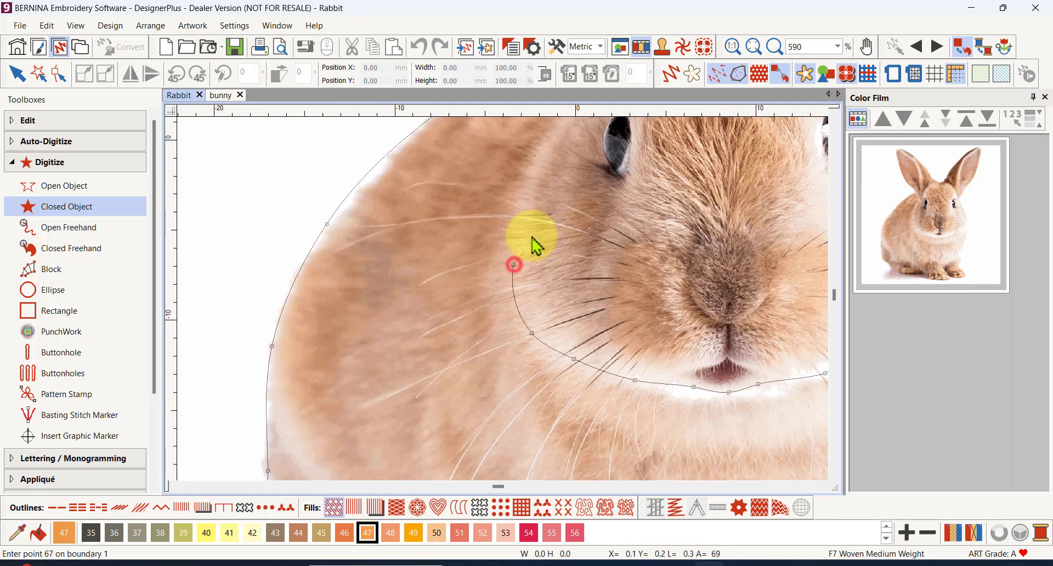
pyautogui.click(533, 178)
pyautogui.scroll(2, 554, 165)
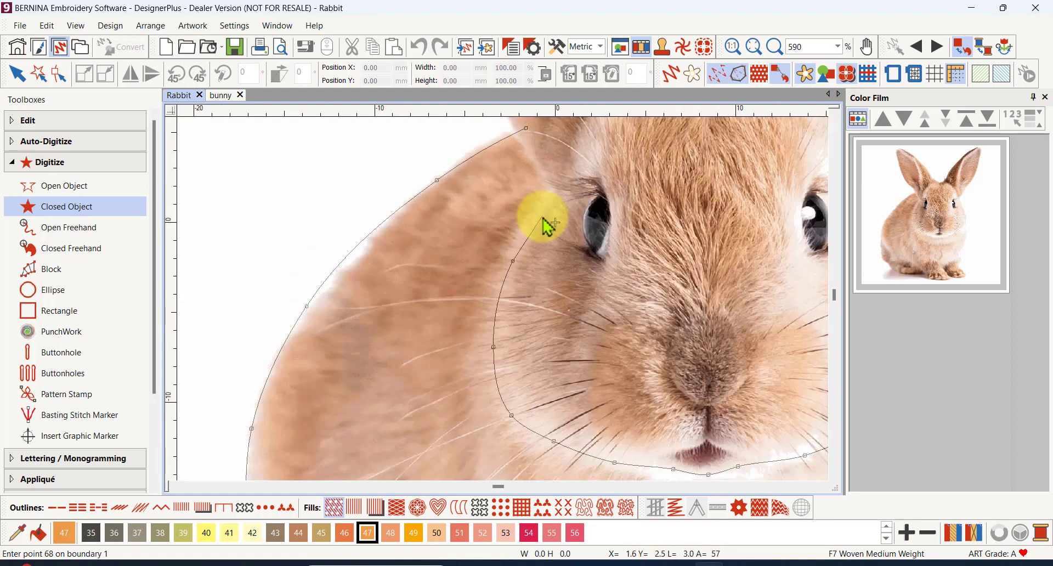
pyautogui.click(541, 211)
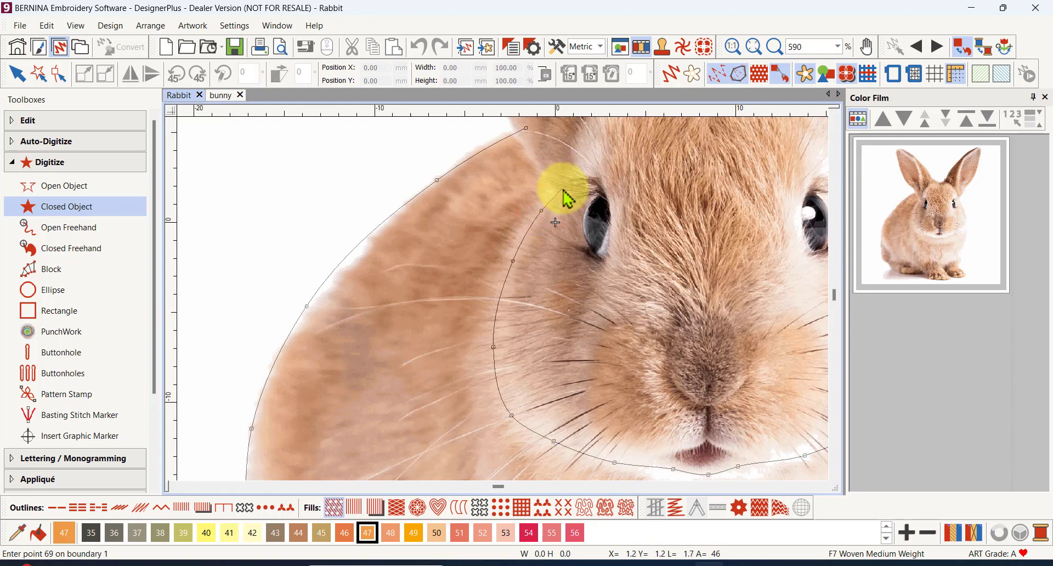
pyautogui.click(563, 188)
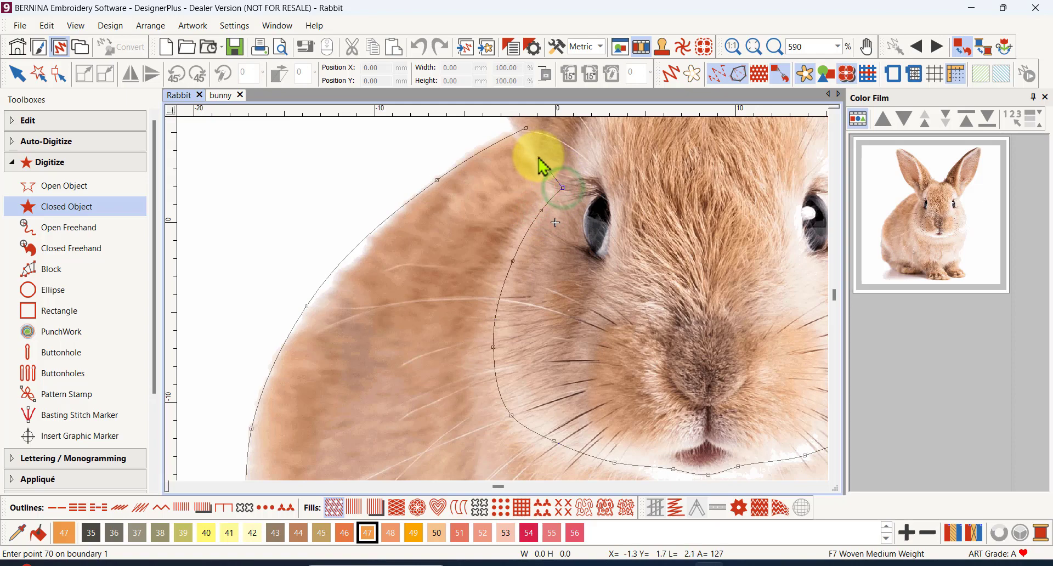
pyautogui.scroll(2, 522, 141)
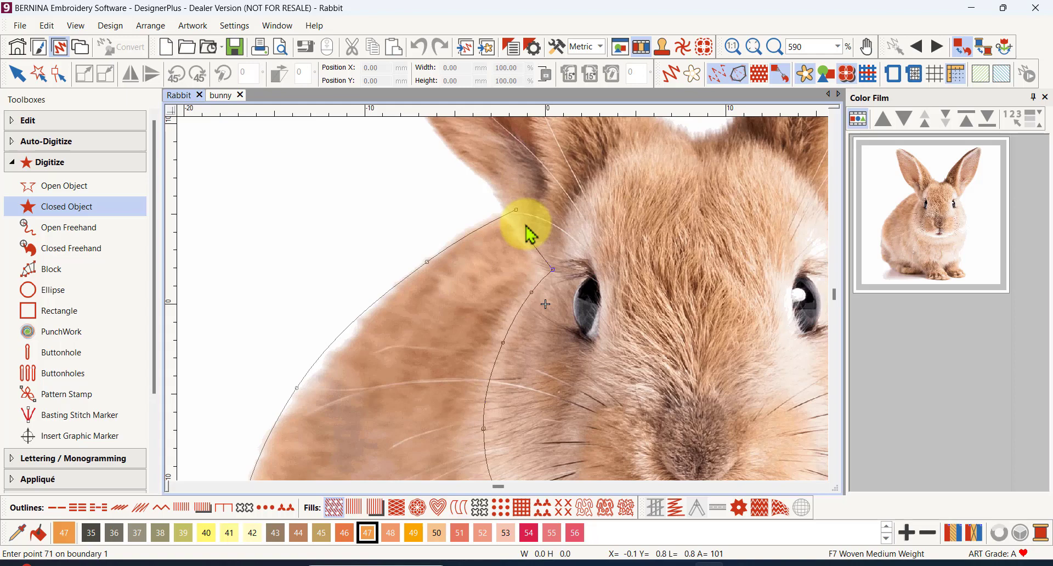
pyautogui.press('Return')
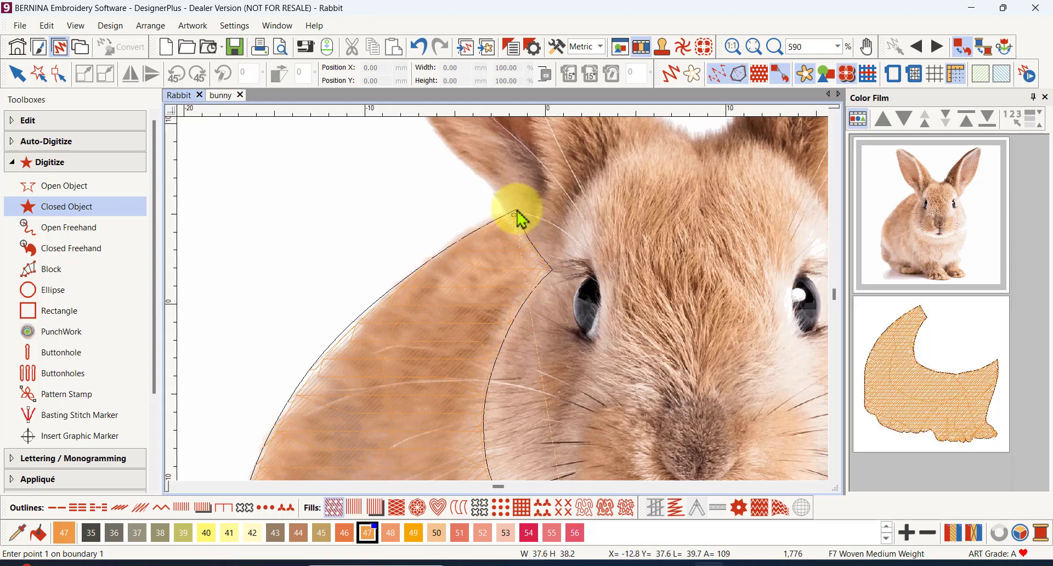
# Show the realistic stitch view and examine the filled body against the whole rabbit photo.
pyautogui.click(674, 78)
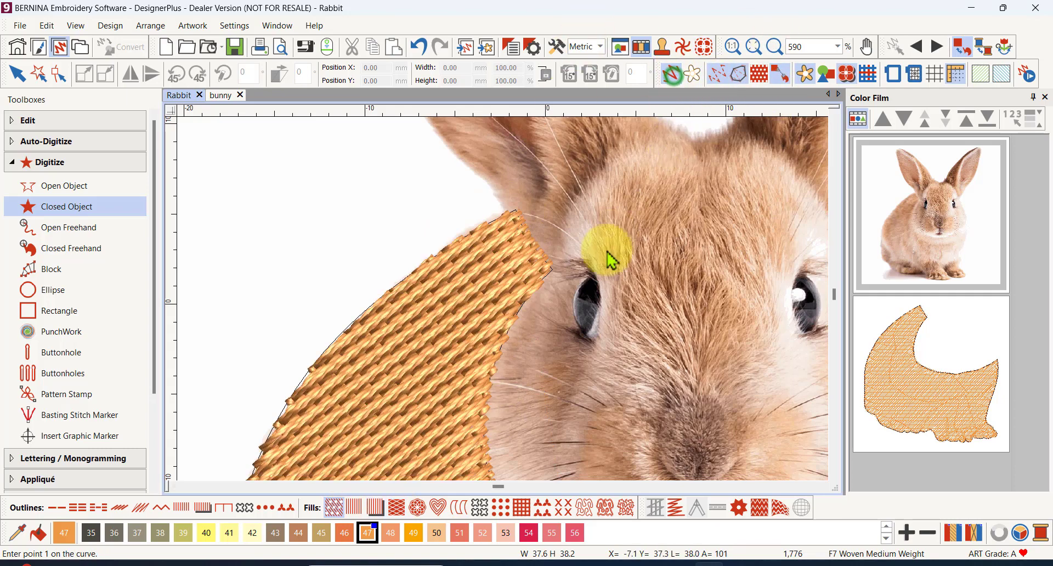
pyautogui.scroll(-4, 494, 302)
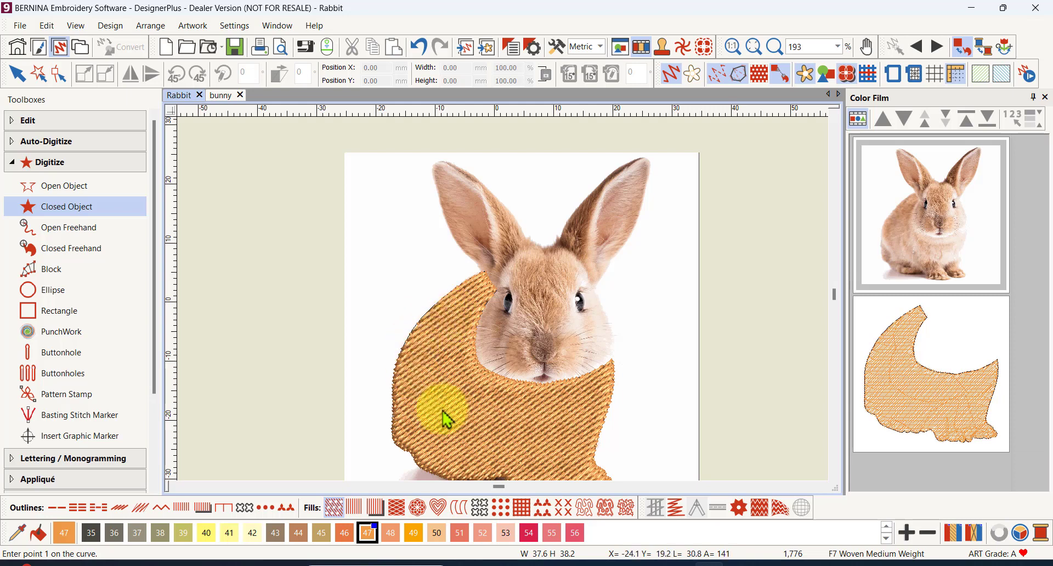
pyautogui.scroll(-2, 512, 383)
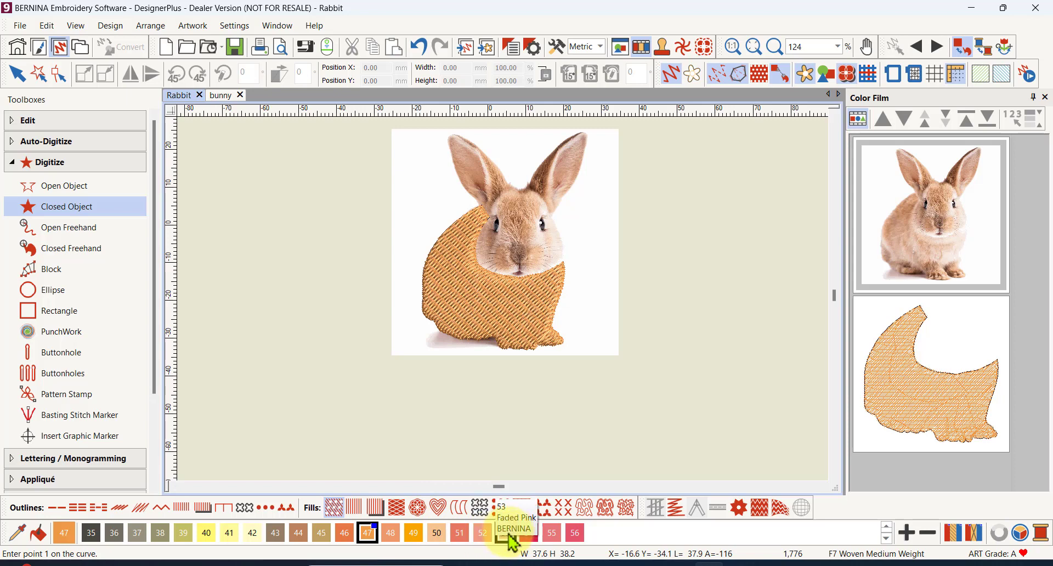
# Choose thread color 52, then turn off the realistic view and hide the stitches to expose the photo at the left ear's base.
pyautogui.click(480, 532)
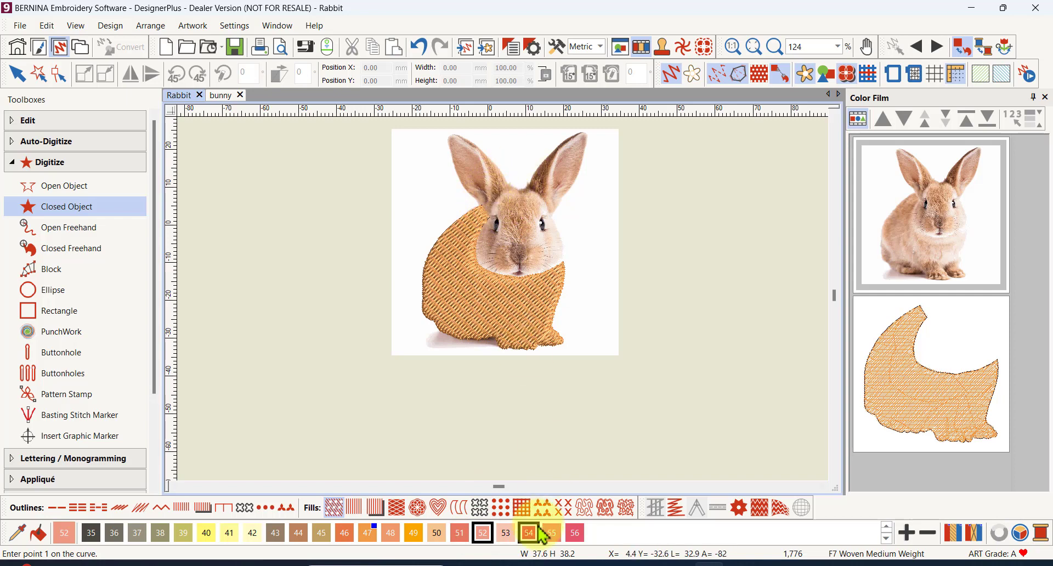
pyautogui.scroll(1, 496, 316)
pyautogui.scroll(6, 496, 315)
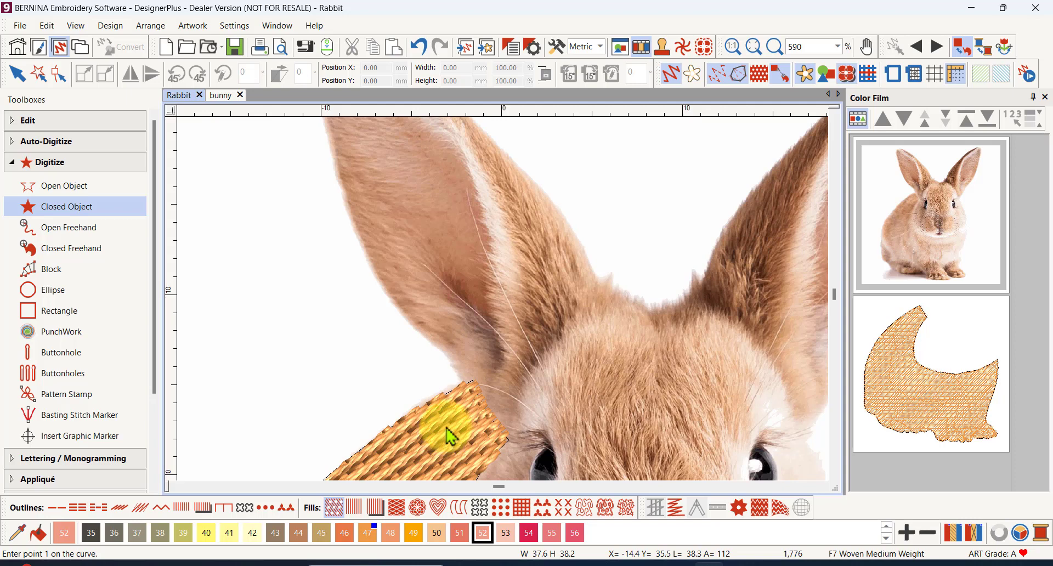
pyautogui.click(670, 80)
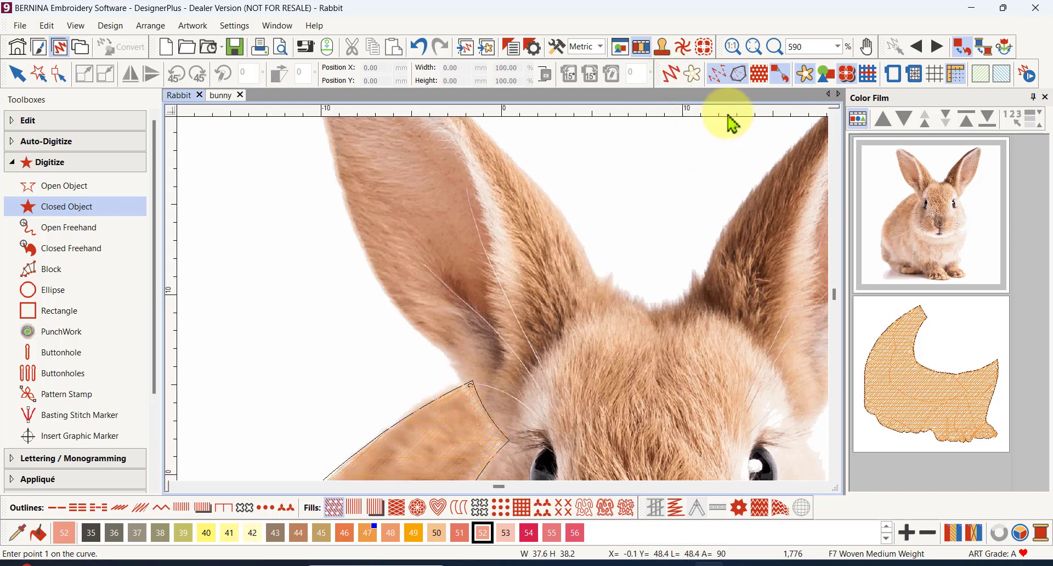
pyautogui.click(716, 78)
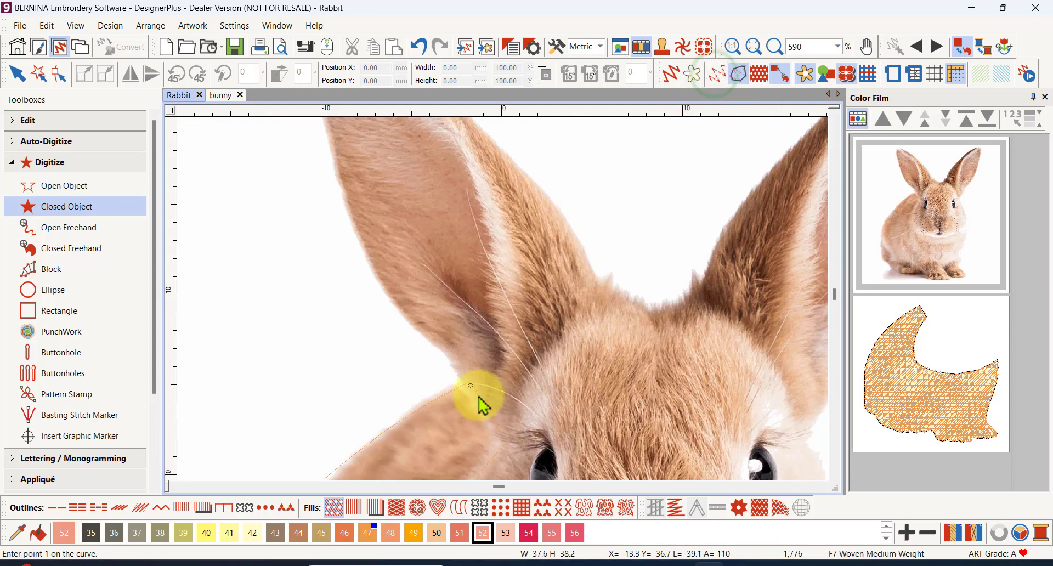
pyautogui.scroll(3, 472, 414)
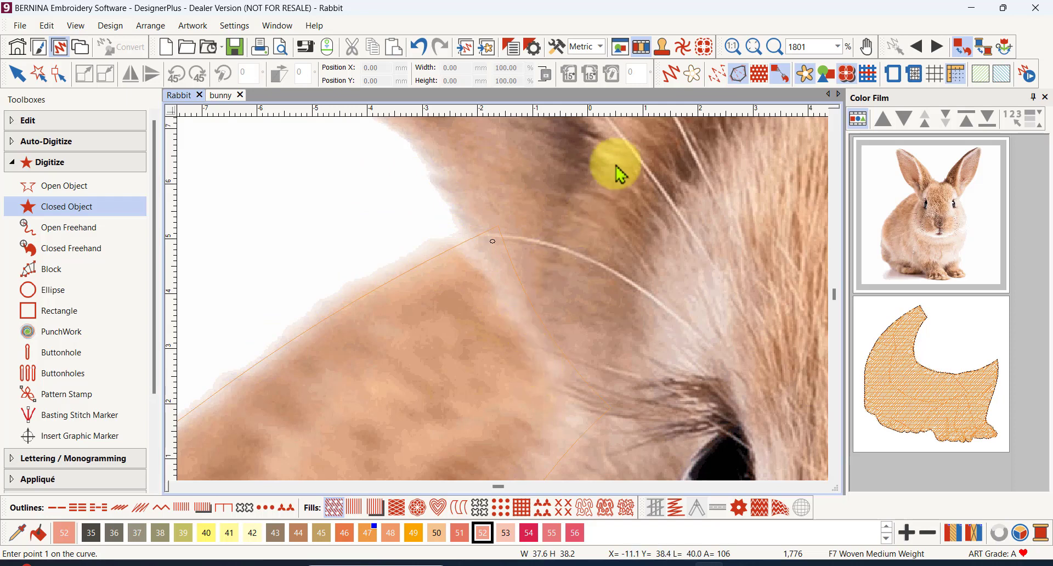
pyautogui.scroll(-1, 583, 201)
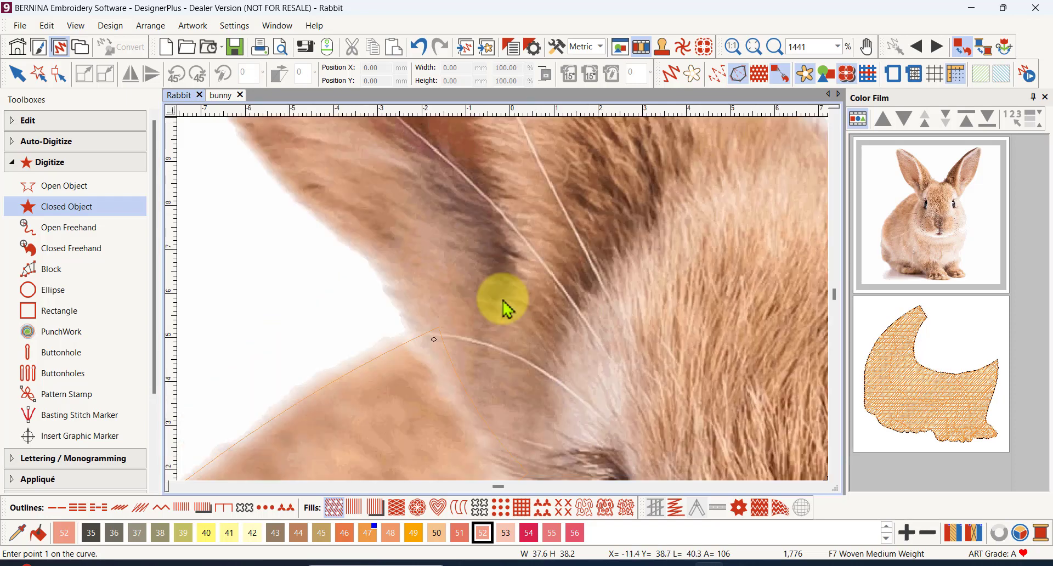
# Start a closed outline at the left ear's base and trace it up the ear's inner edge toward the tip.
pyautogui.click(457, 411)
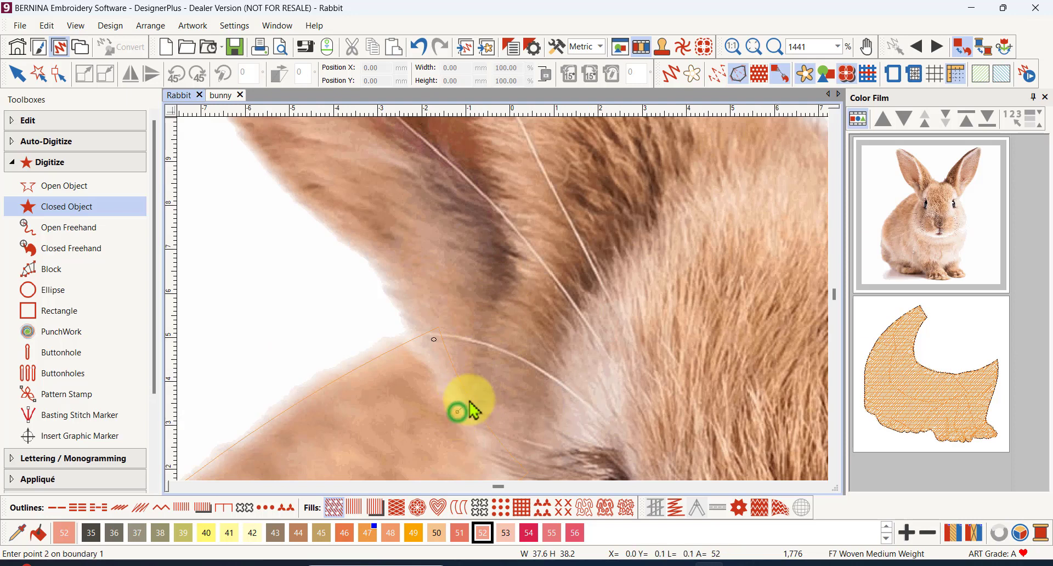
pyautogui.click(501, 354)
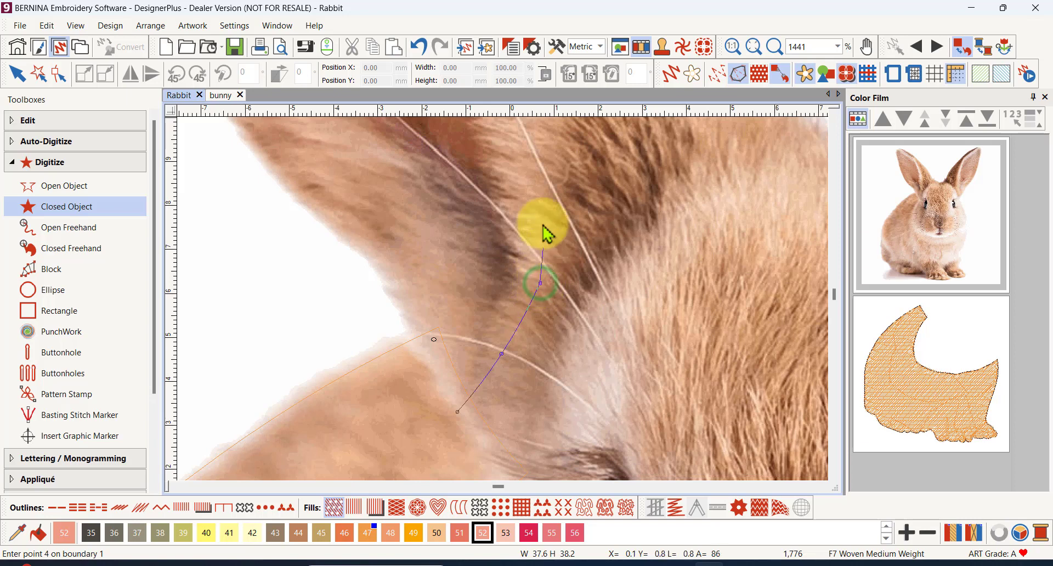
pyautogui.click(523, 163)
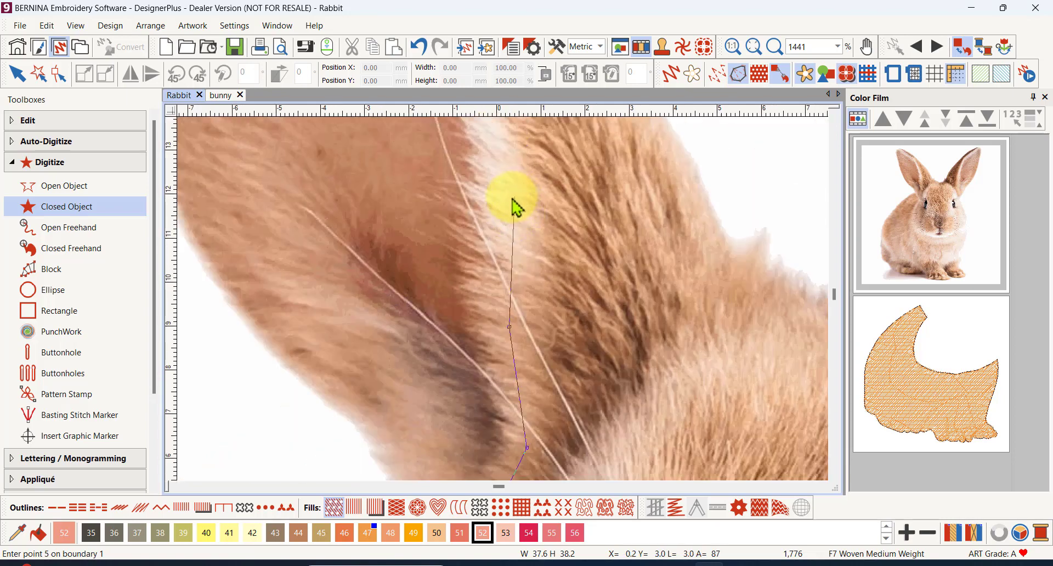
pyautogui.click(507, 186)
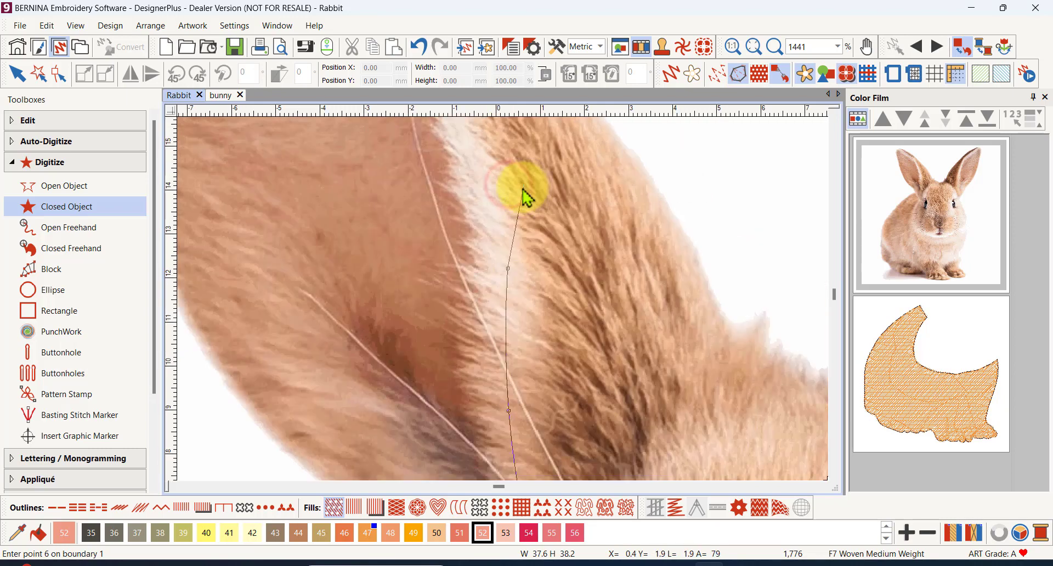
pyautogui.click(481, 147)
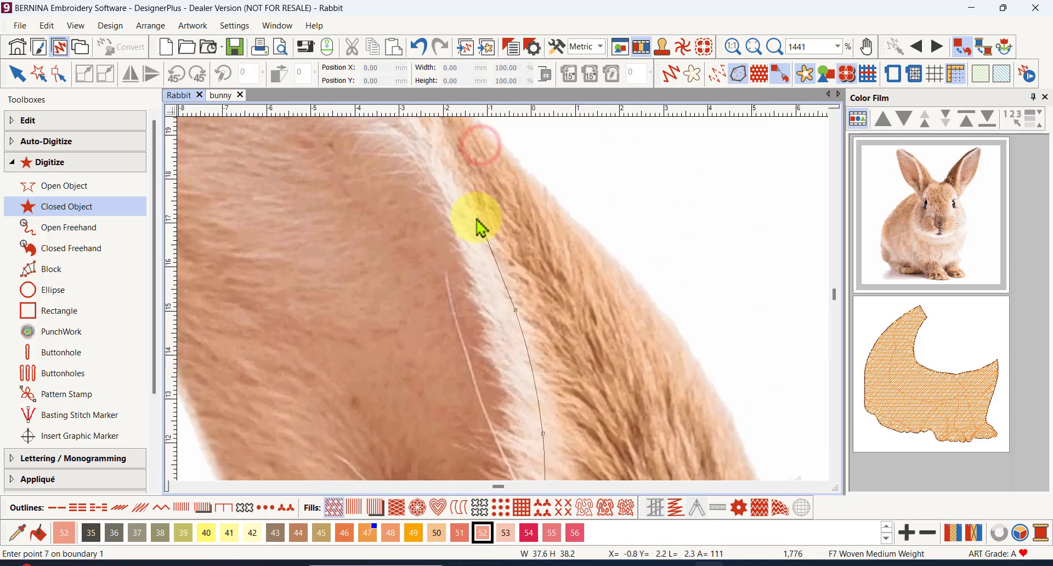
pyautogui.click(478, 186)
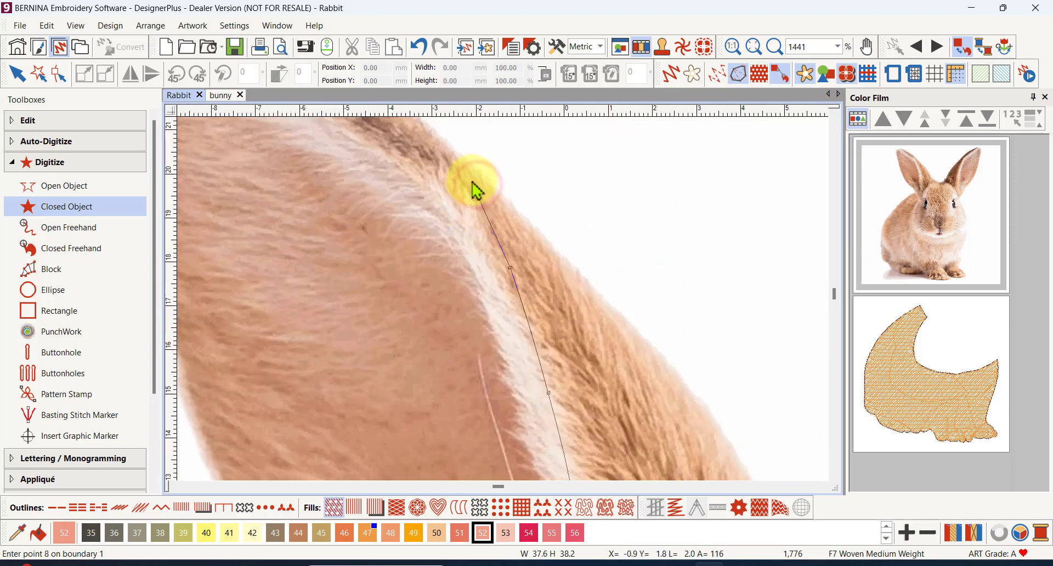
pyautogui.click(445, 167)
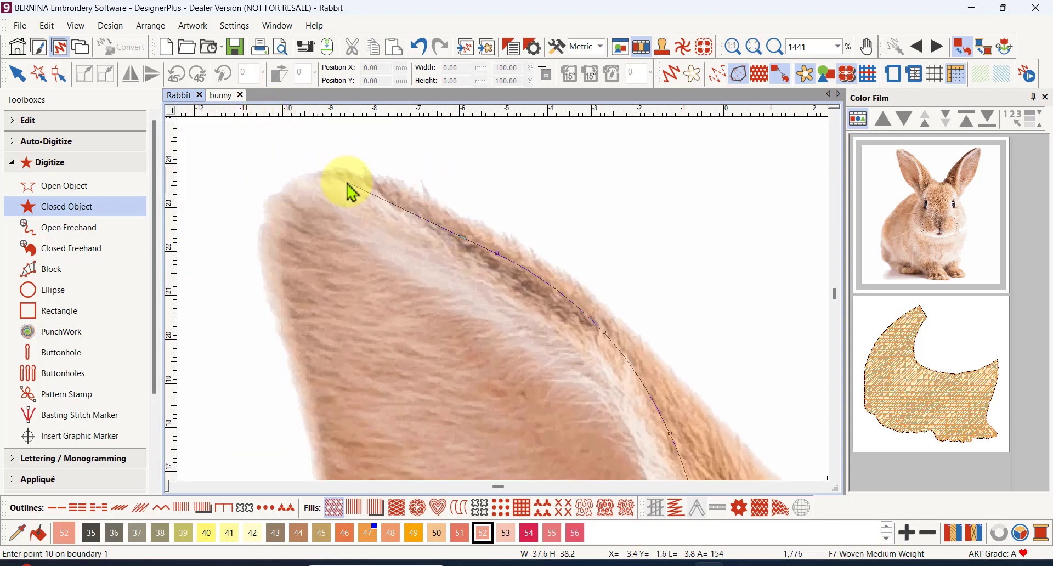
# Trace the outline around the left ear's tip and down the upper part of its outer edge.
pyautogui.click(294, 178)
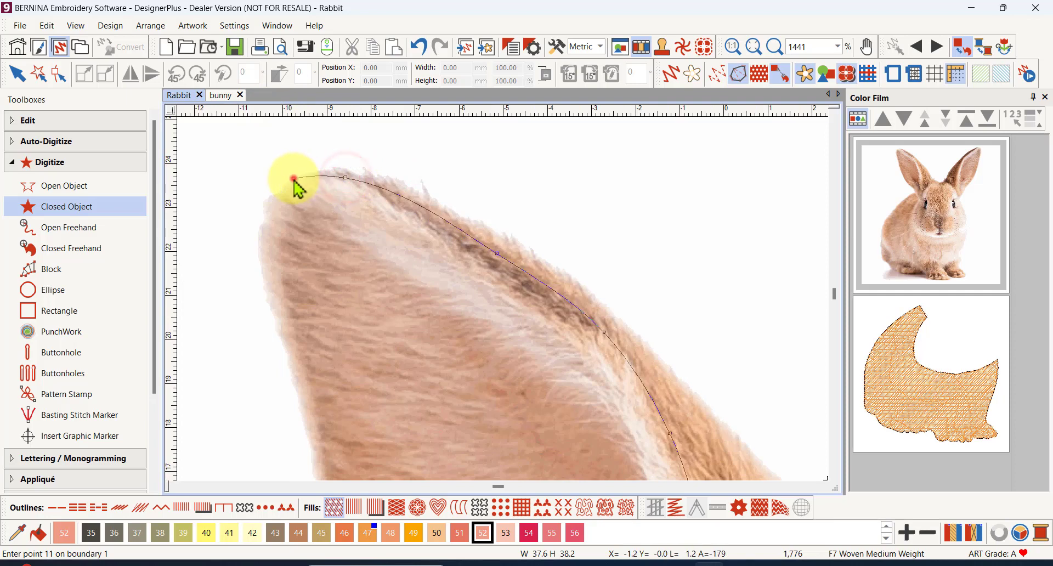
pyautogui.click(261, 218)
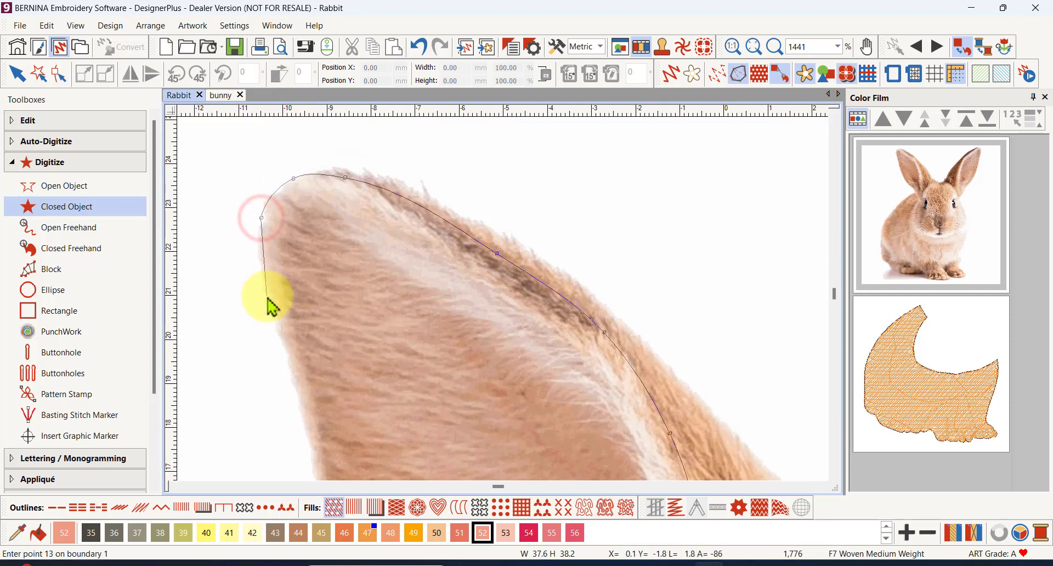
pyautogui.click(267, 296)
pyautogui.click(296, 388)
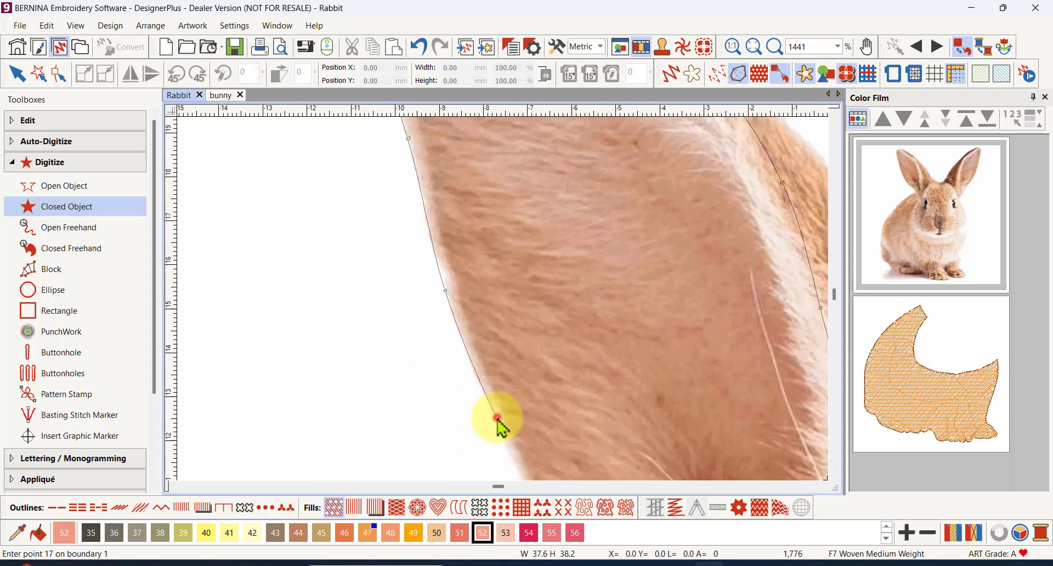
# Trace the left ear's lower outer edge down to the base and close it as a filled object.
pyautogui.click(543, 401)
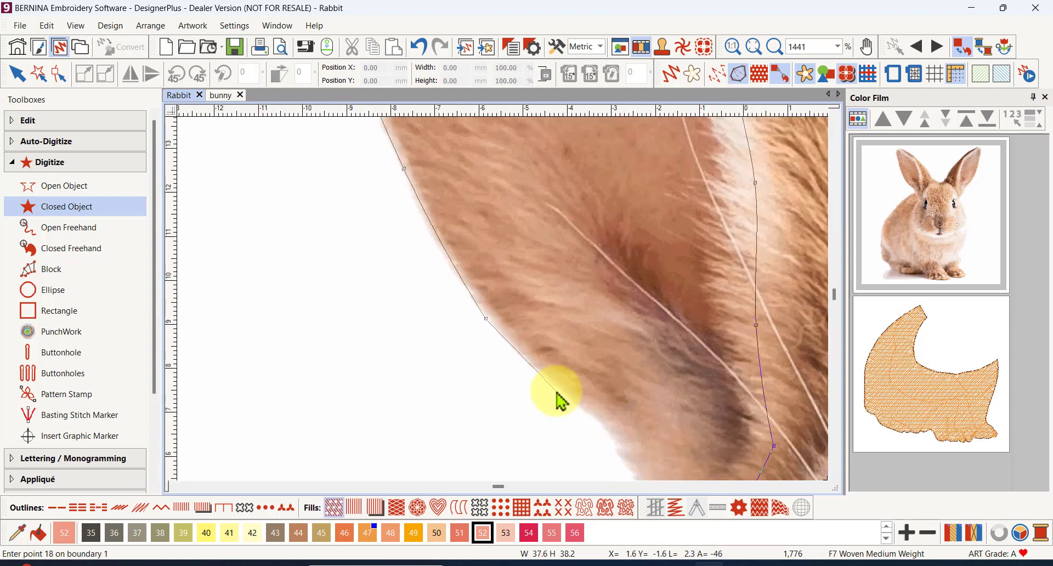
pyautogui.click(555, 390)
pyautogui.click(601, 420)
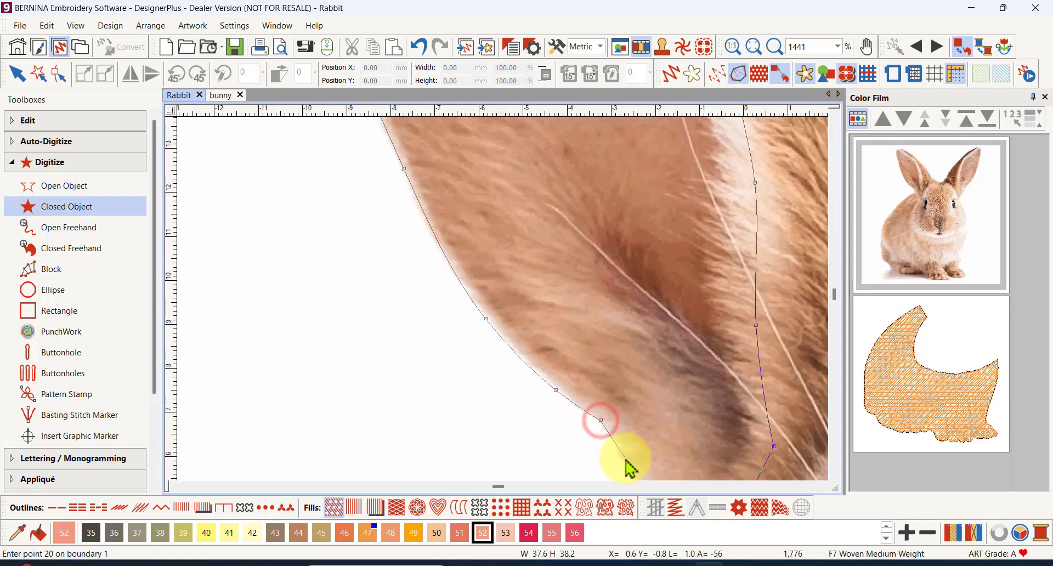
pyautogui.click(563, 381)
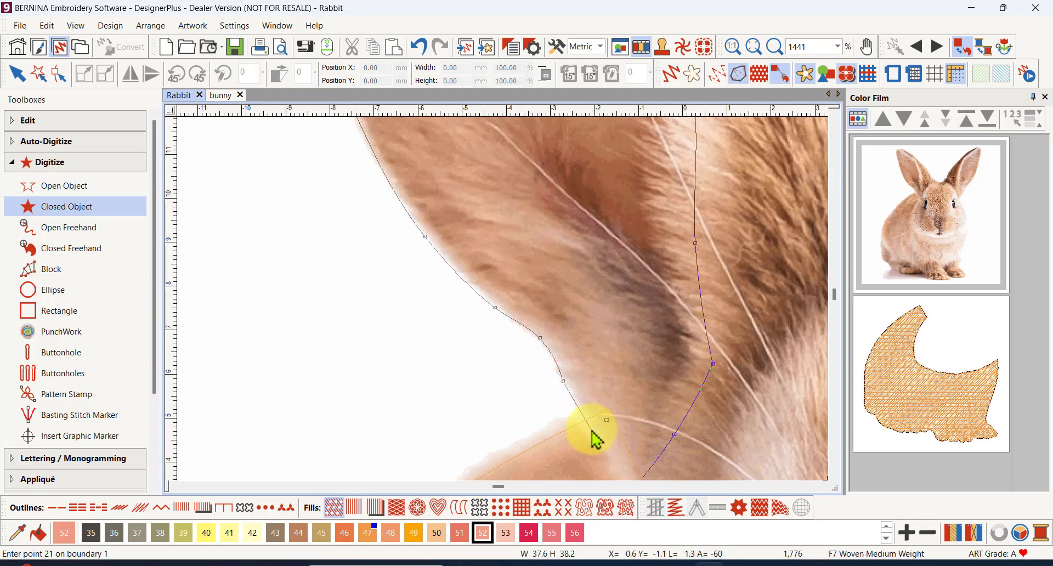
pyautogui.scroll(-1, 491, 296)
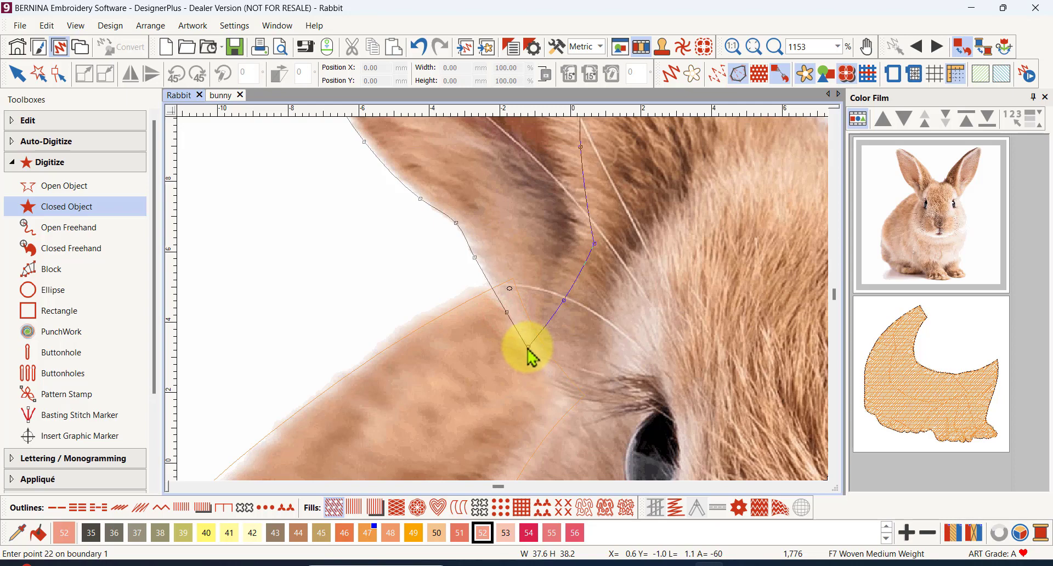
pyautogui.press('Return')
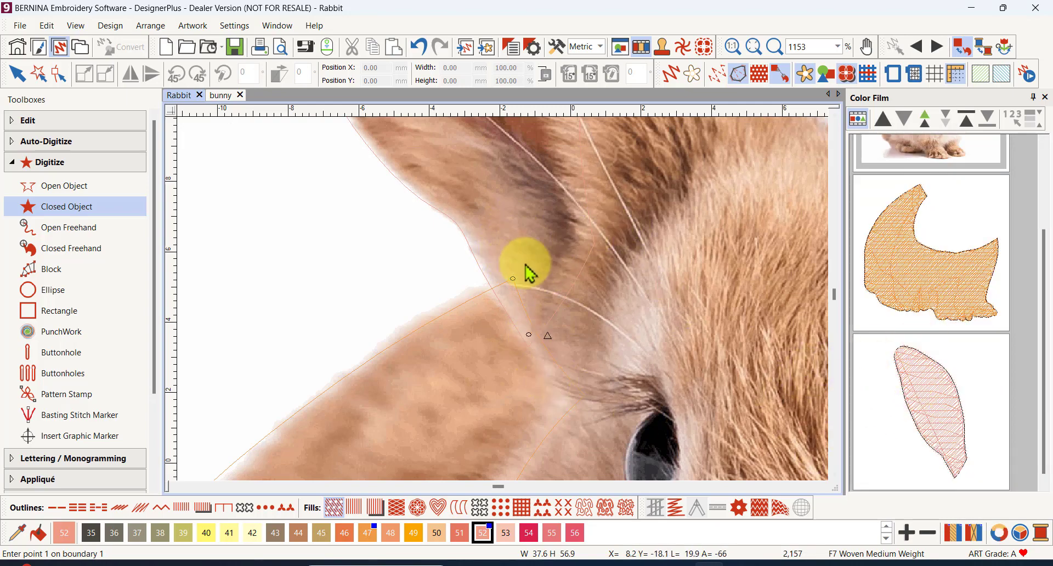
# Show the stitches in realistic view over the photo, then lock the rabbit photo.
pyautogui.click(671, 76)
pyautogui.scroll(-5, 501, 308)
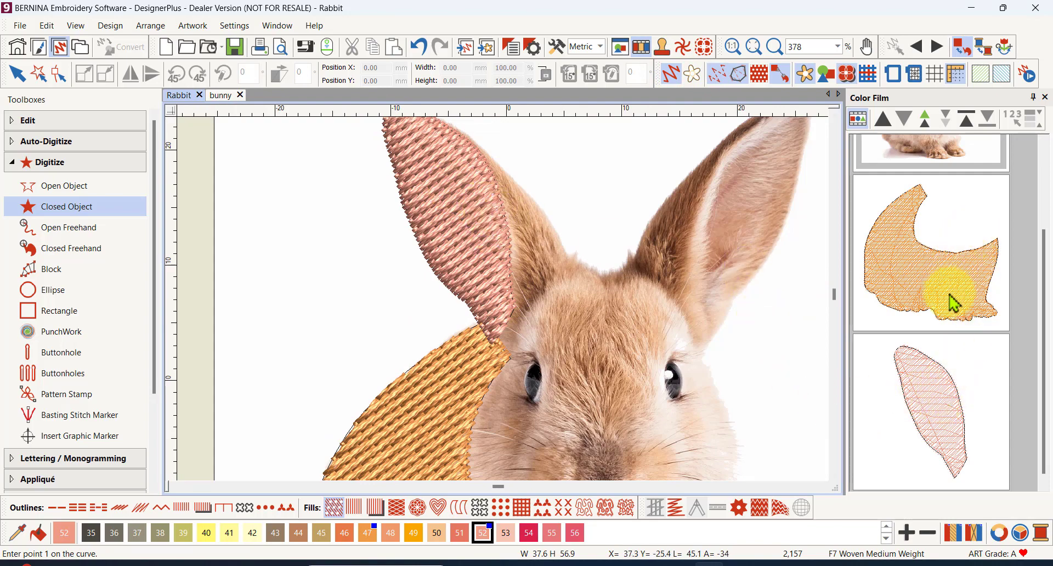
pyautogui.scroll(2, 952, 294)
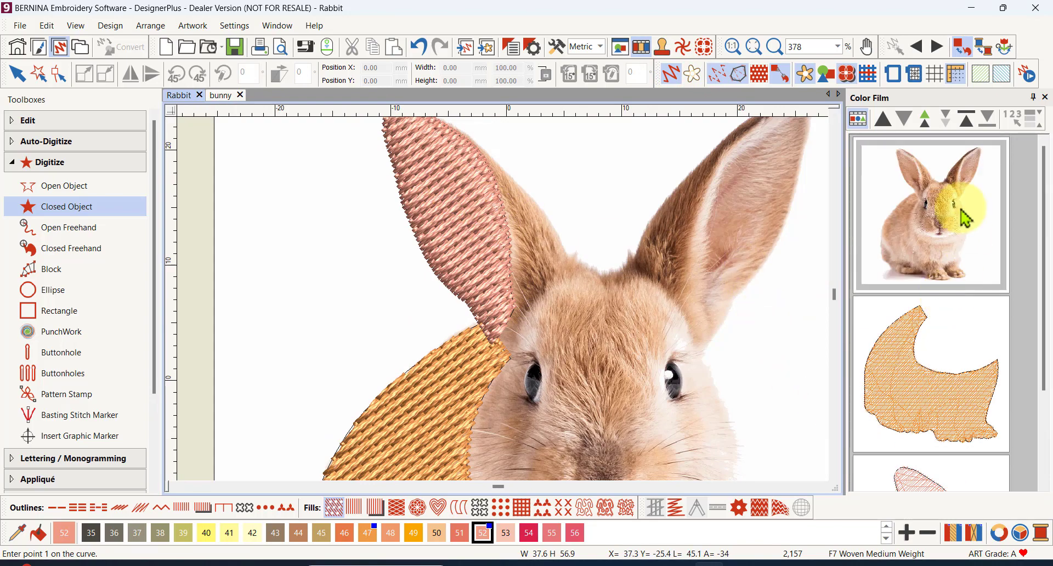
pyautogui.rightClick(924, 207)
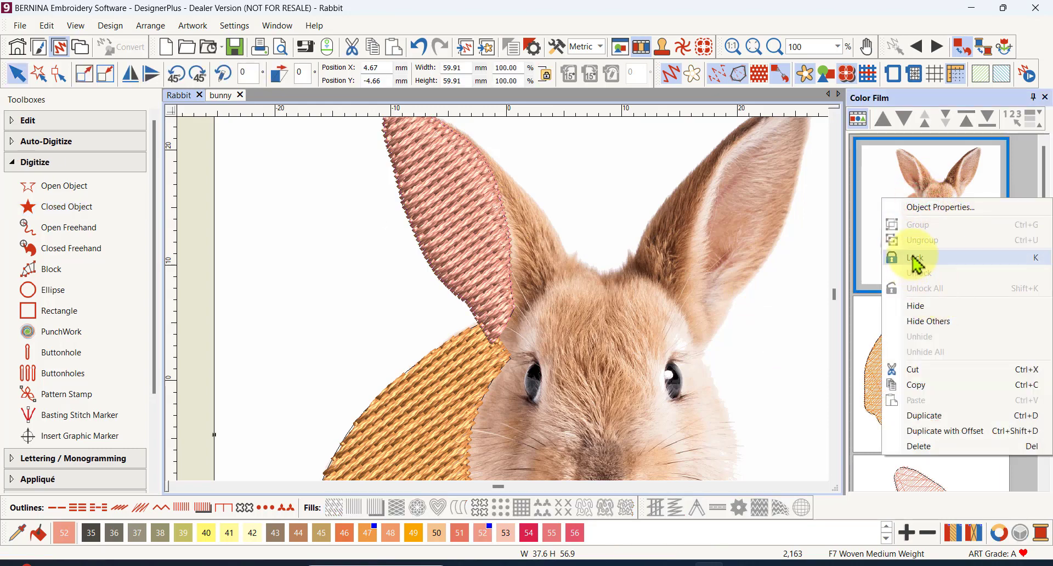
pyautogui.click(914, 257)
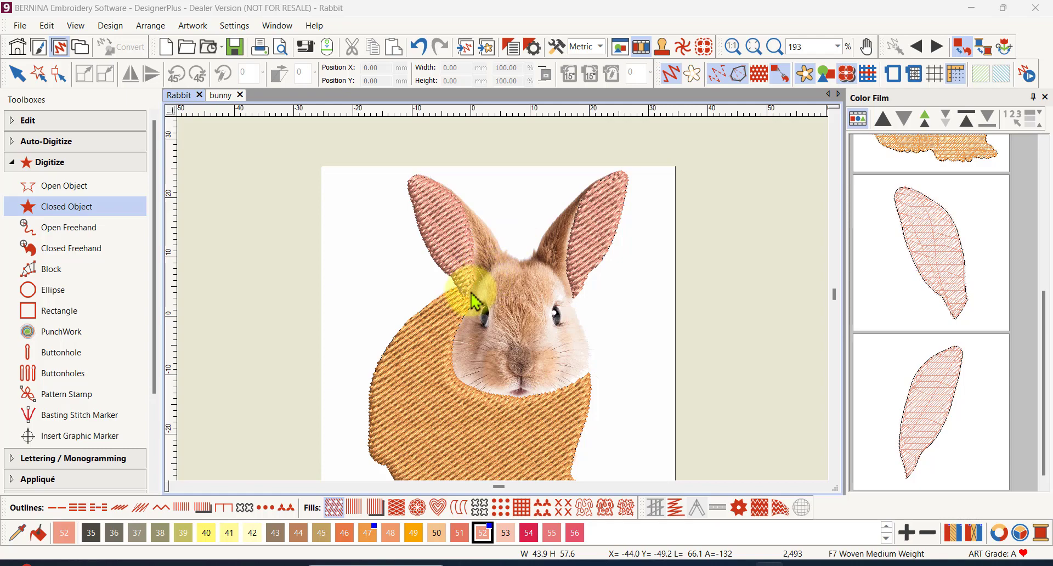
# Choose thread color 47 for a new closed object and hide the stitches to expose the photo at the left ear's base.
pyautogui.scroll(5, 478, 310)
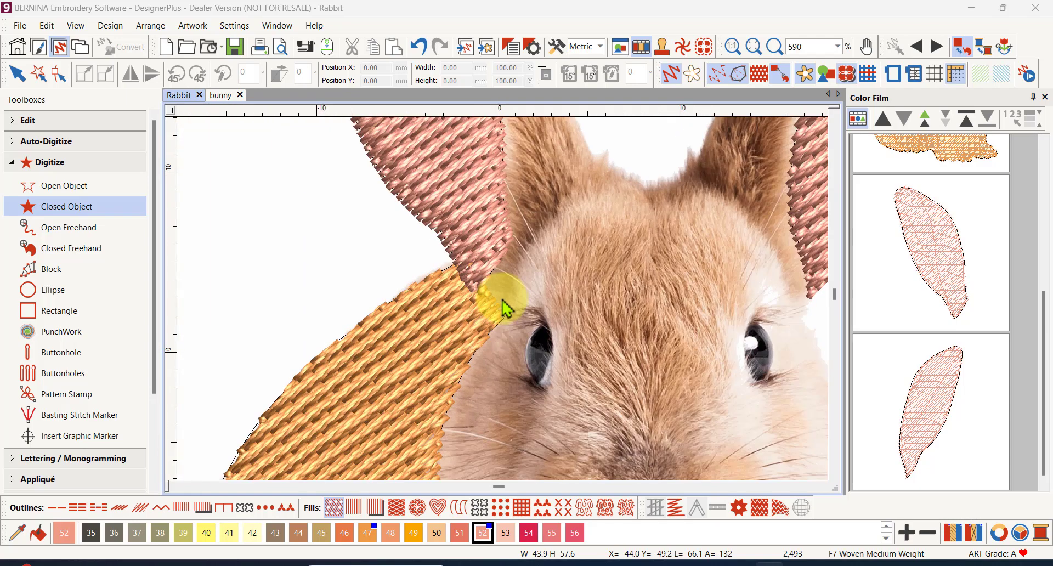
pyautogui.click(474, 536)
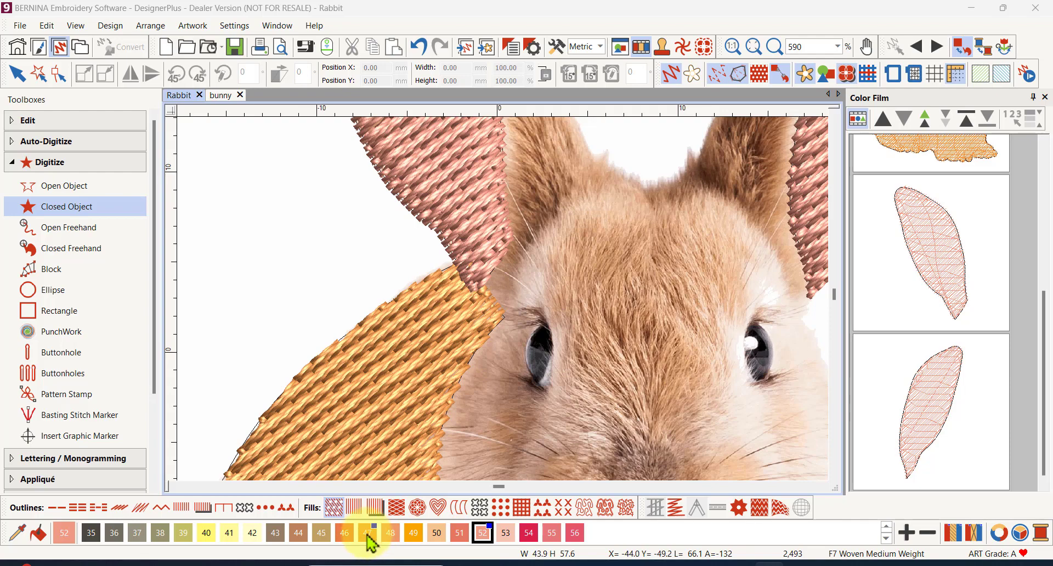
pyautogui.click(367, 535)
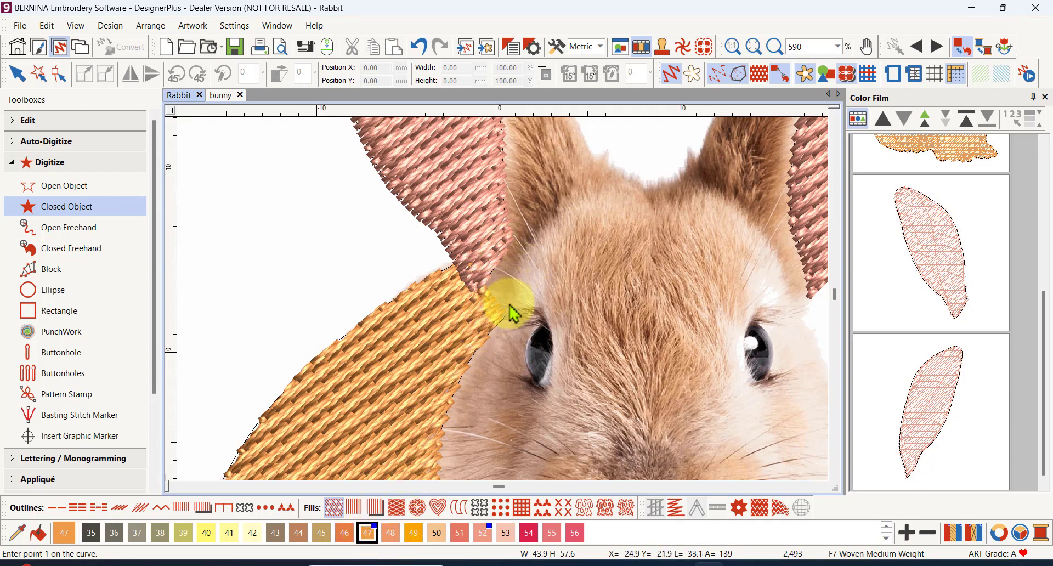
pyautogui.click(718, 73)
pyautogui.scroll(5, 475, 303)
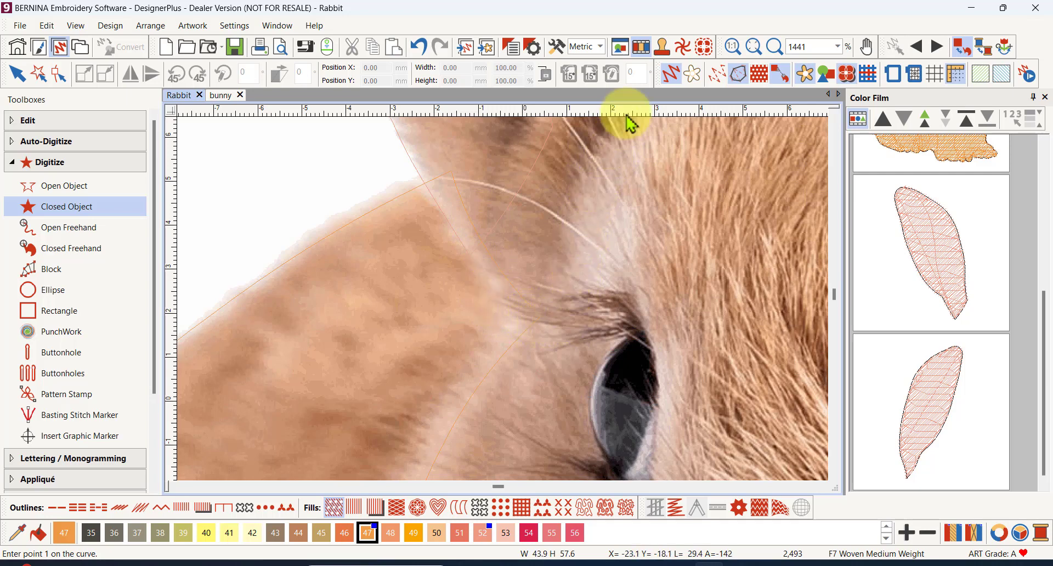
# Trace a closed outline from beside the left eye through the ear base and up the pink area's edge toward the ear tip.
pyautogui.click(551, 336)
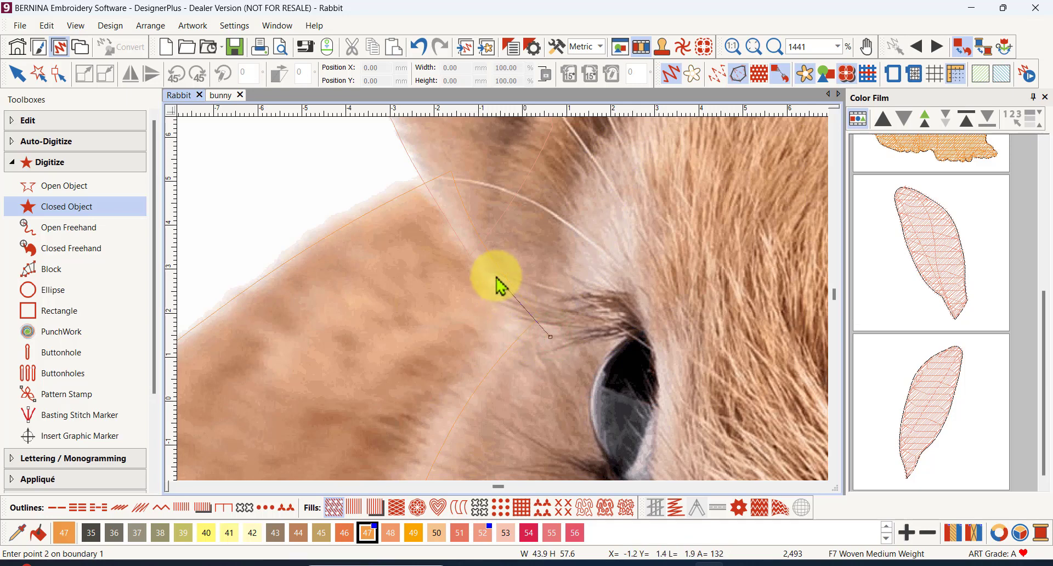
pyautogui.click(464, 241)
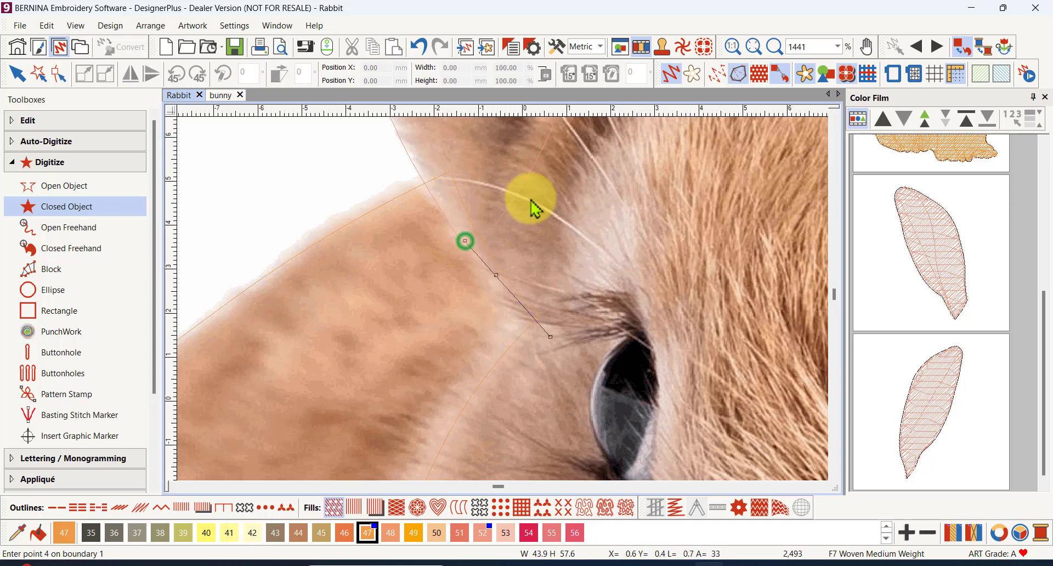
pyautogui.click(535, 146)
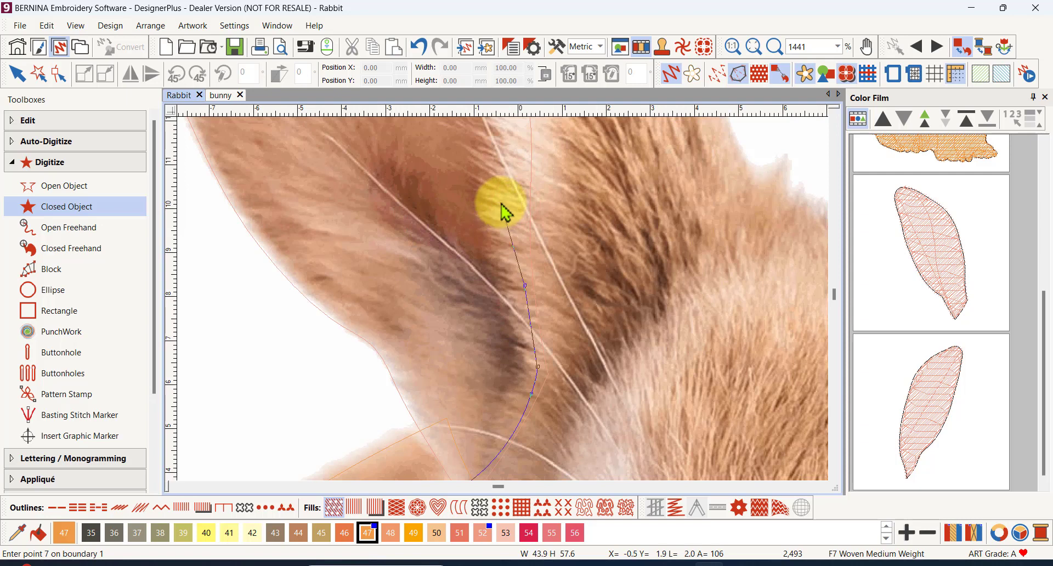
pyautogui.click(504, 196)
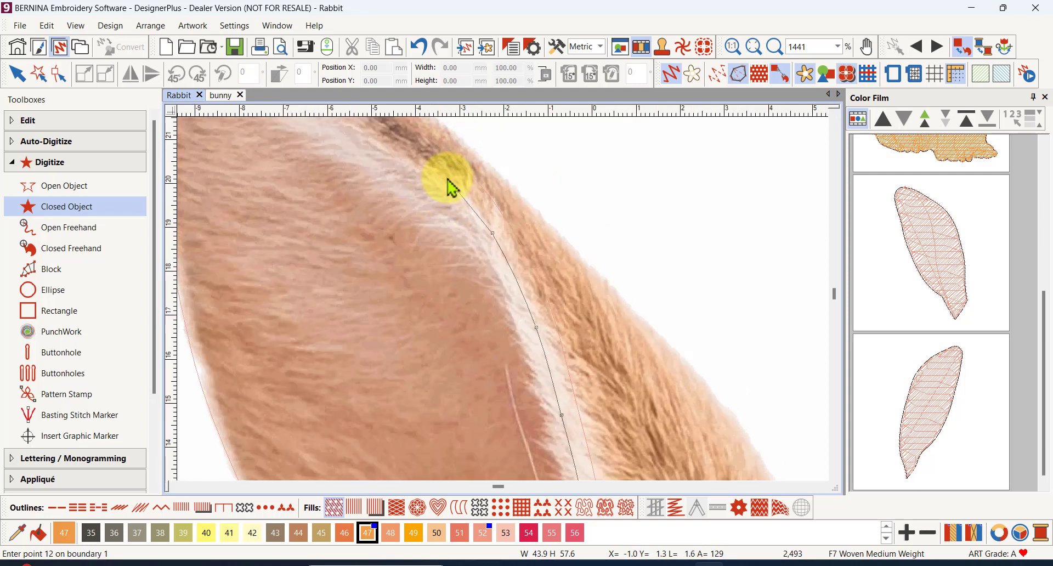
pyautogui.click(446, 177)
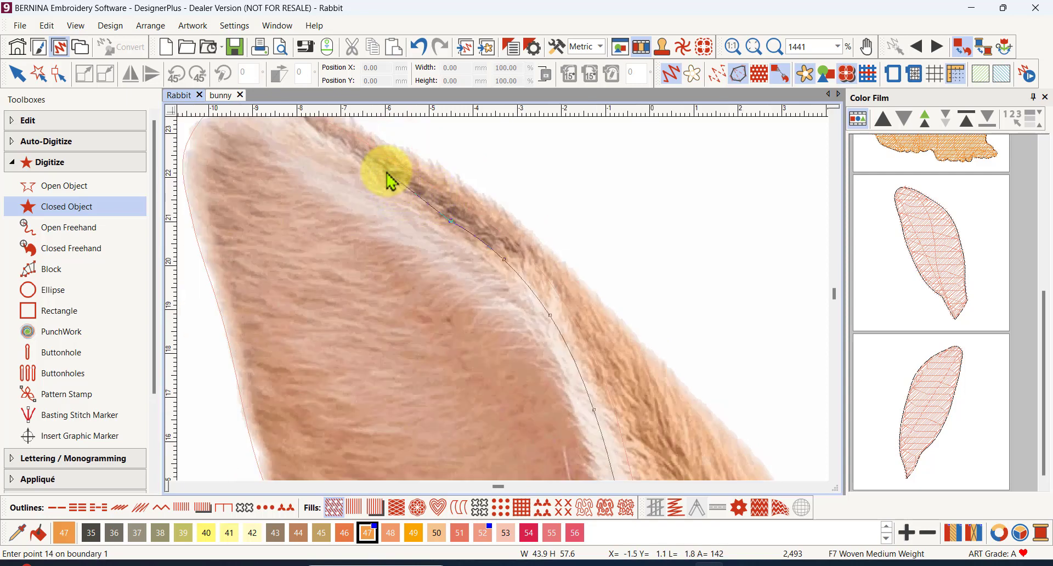
pyautogui.click(382, 170)
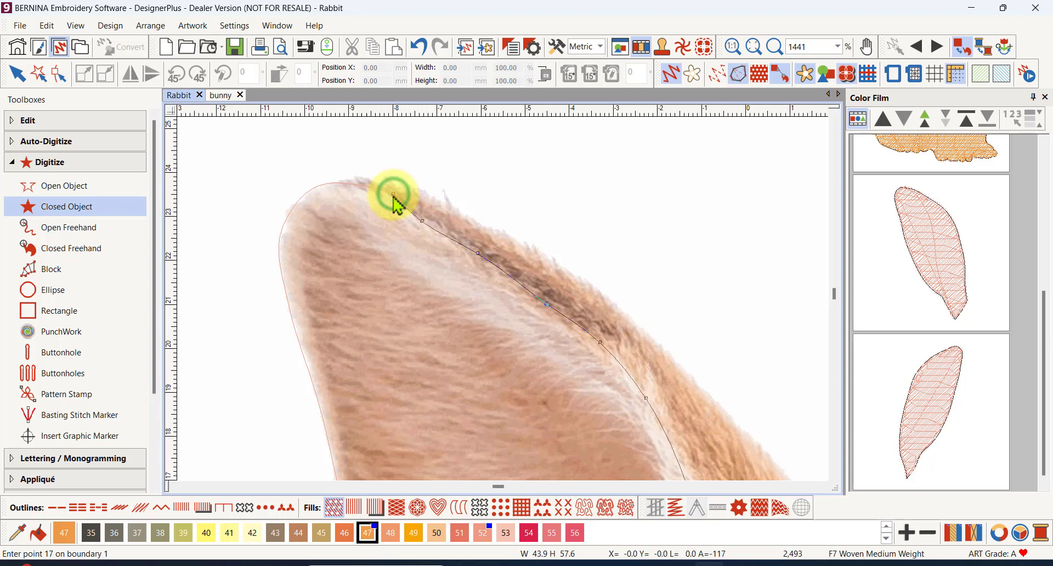
# Trace the left ear's outer fur edge from the ear tip down to where it meets the top of the head.
pyautogui.click(431, 200)
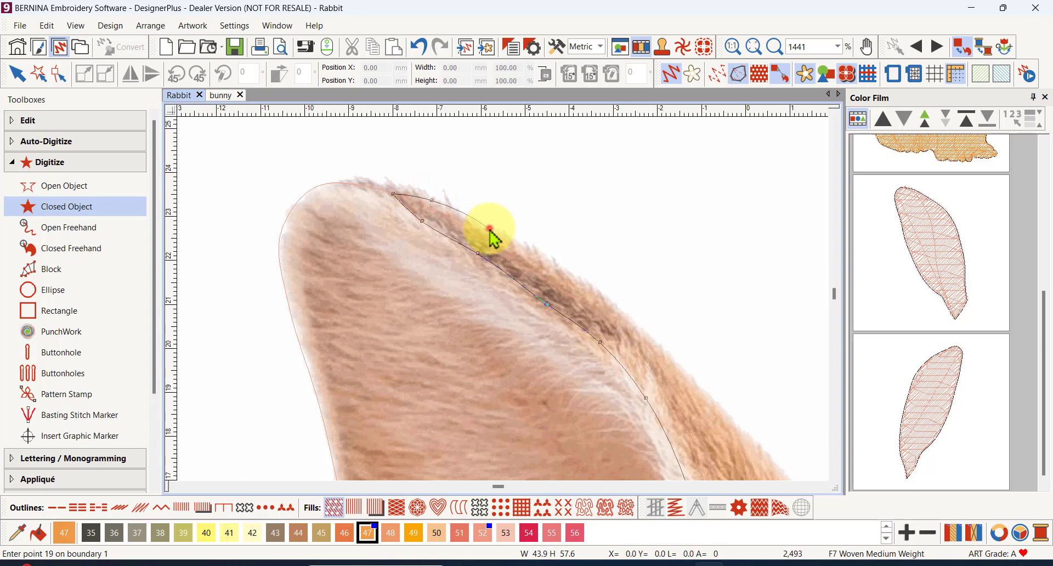
pyautogui.click(489, 227)
pyautogui.click(575, 275)
pyautogui.click(672, 358)
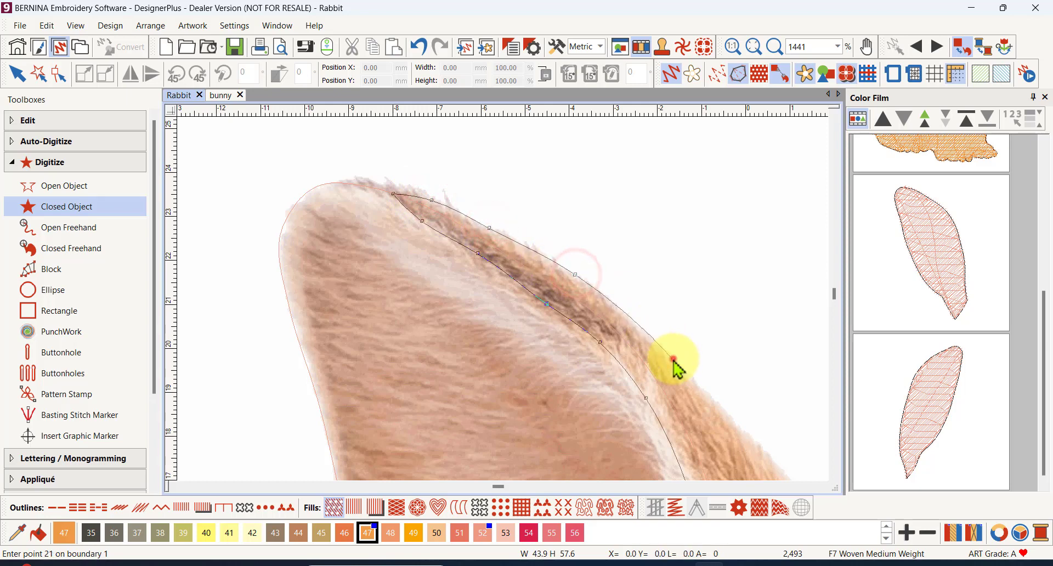
pyautogui.click(752, 434)
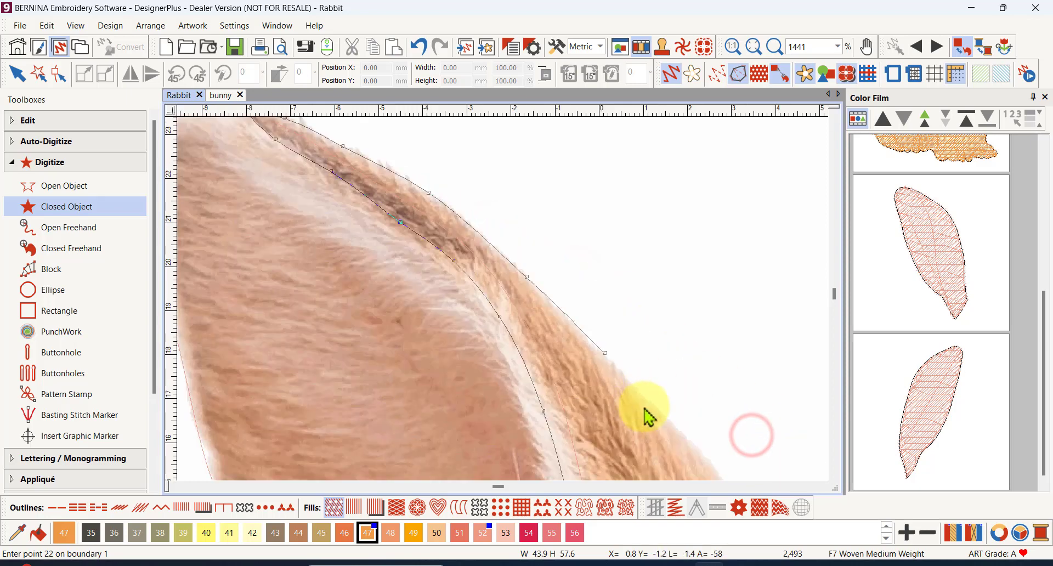
pyautogui.click(657, 407)
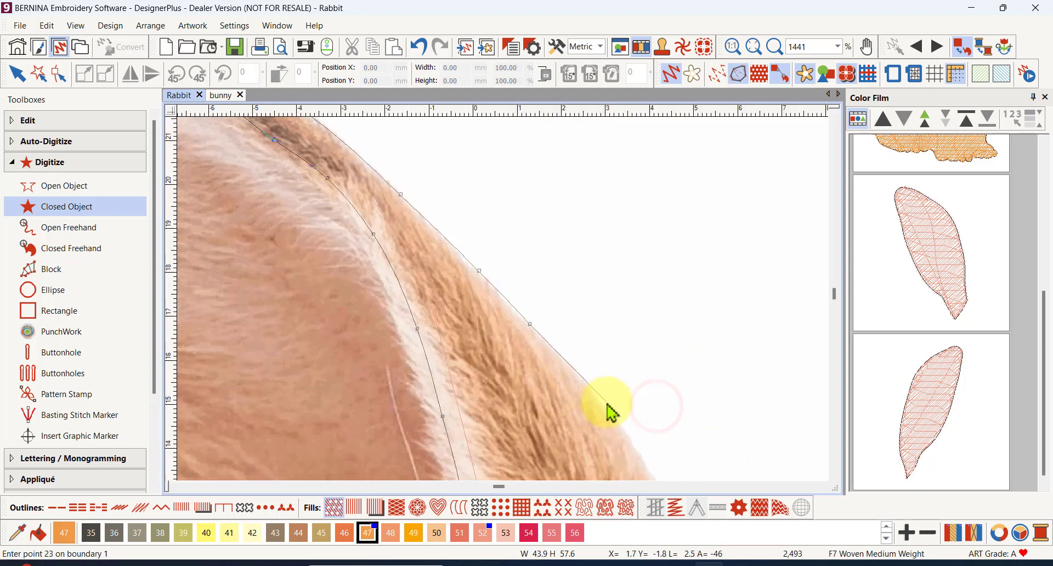
pyautogui.click(557, 401)
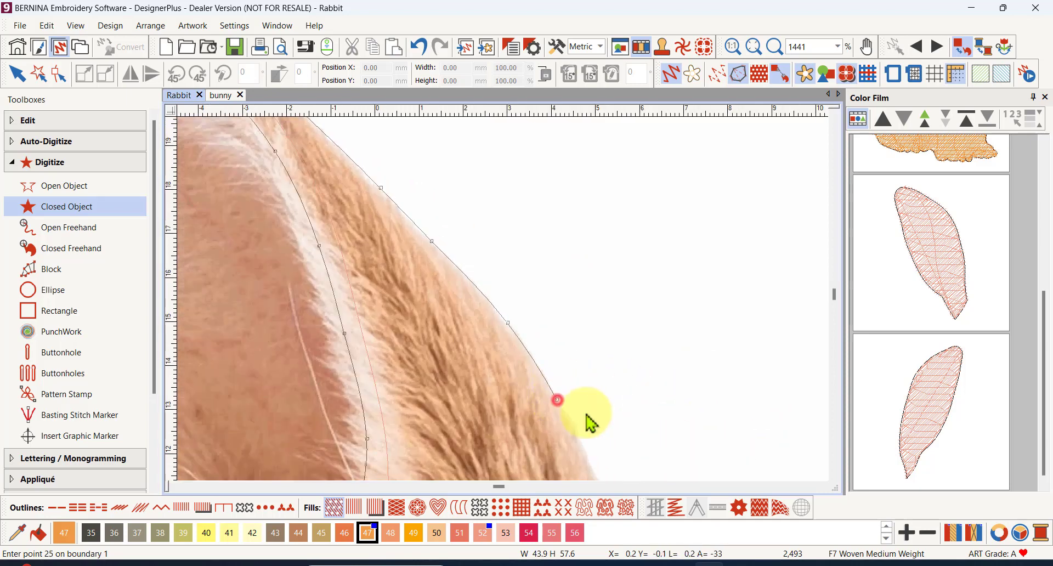
pyautogui.click(532, 382)
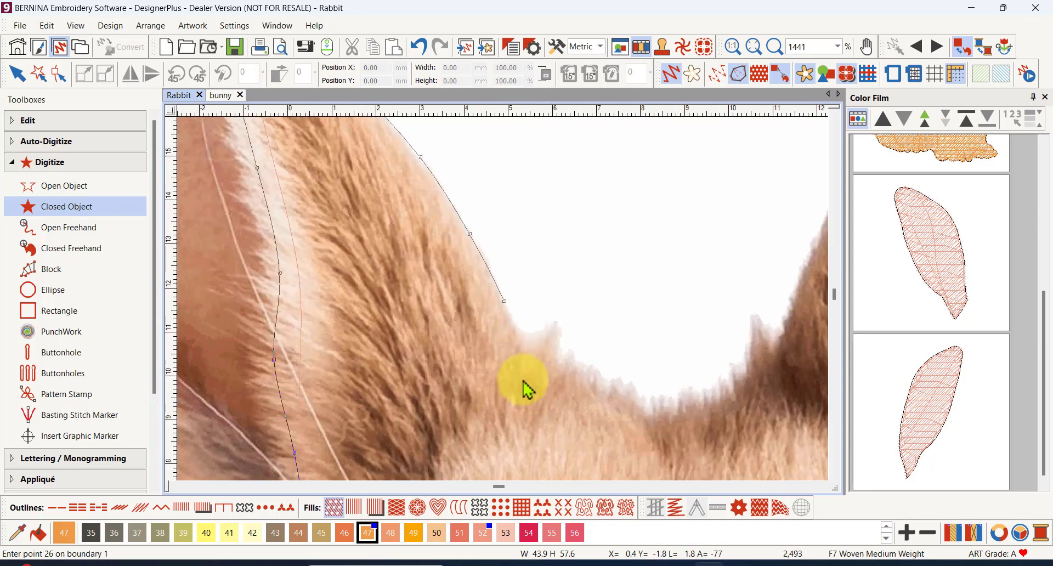
pyautogui.click(534, 406)
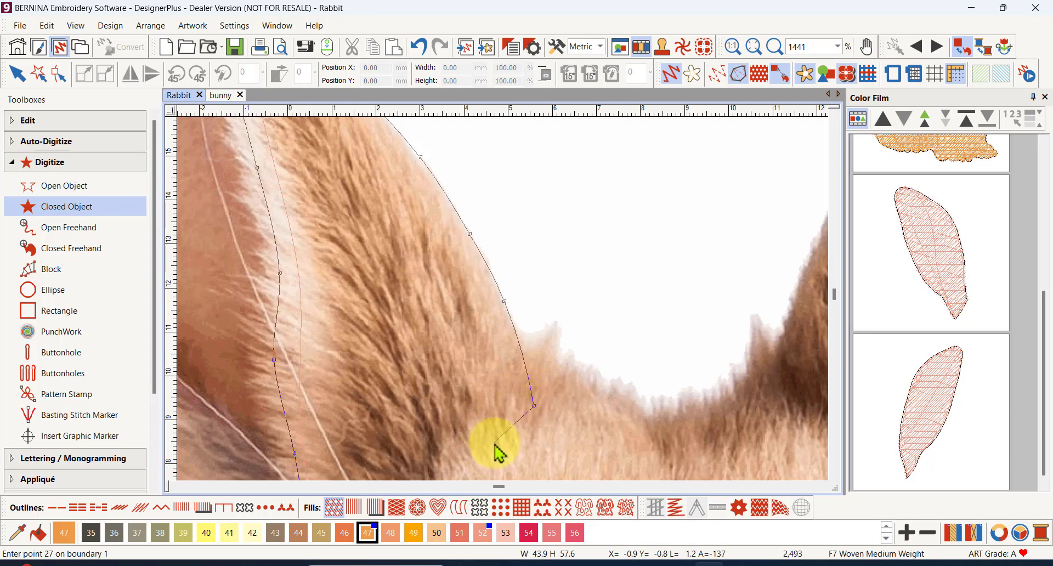
# Trace the ear's base along the forehead down to above the left eye and close the shape as a filled object.
pyautogui.scroll(-1, 499, 455)
pyautogui.click(492, 315)
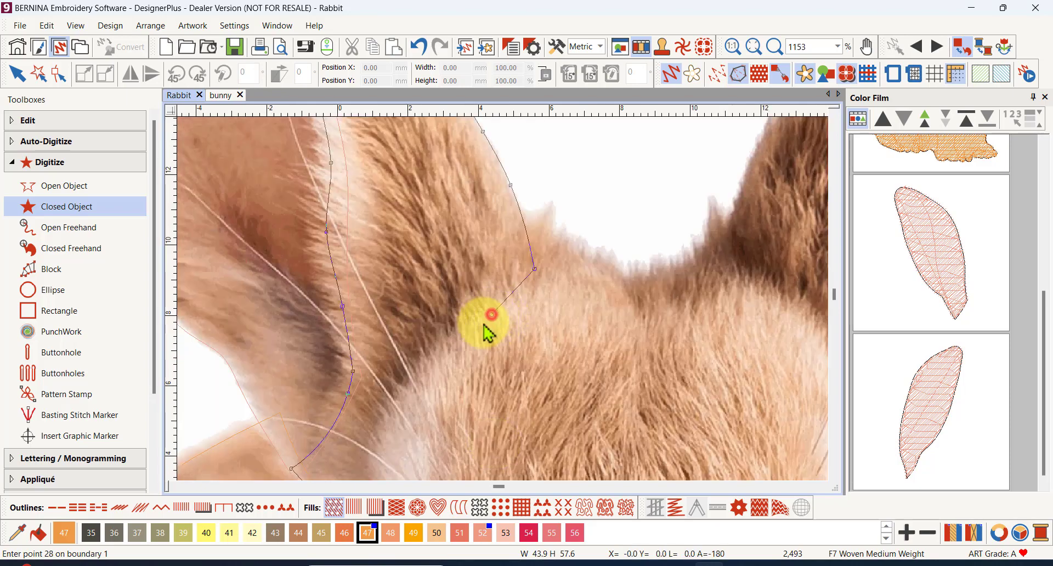
pyautogui.click(429, 376)
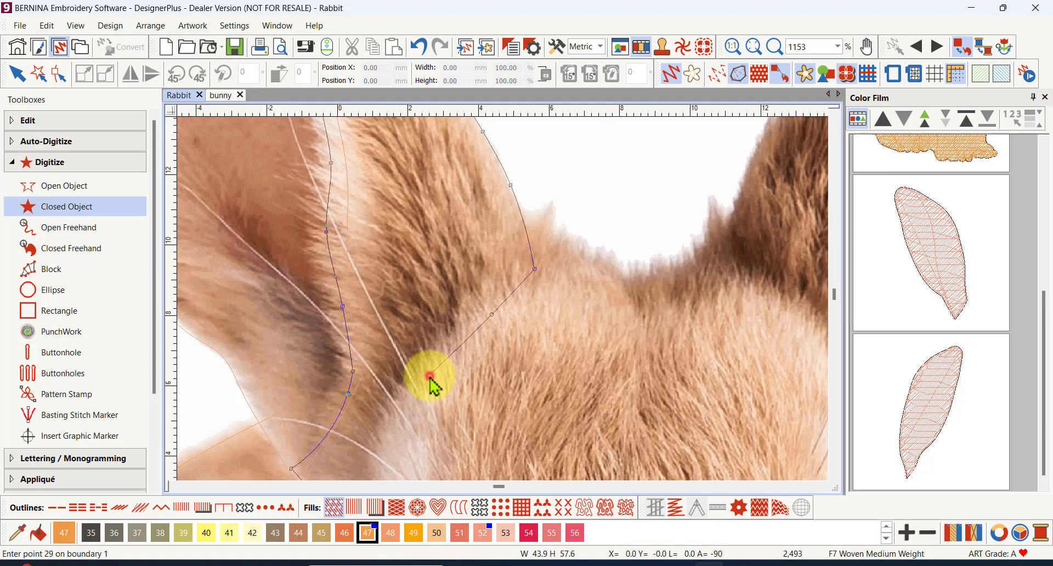
pyautogui.click(388, 447)
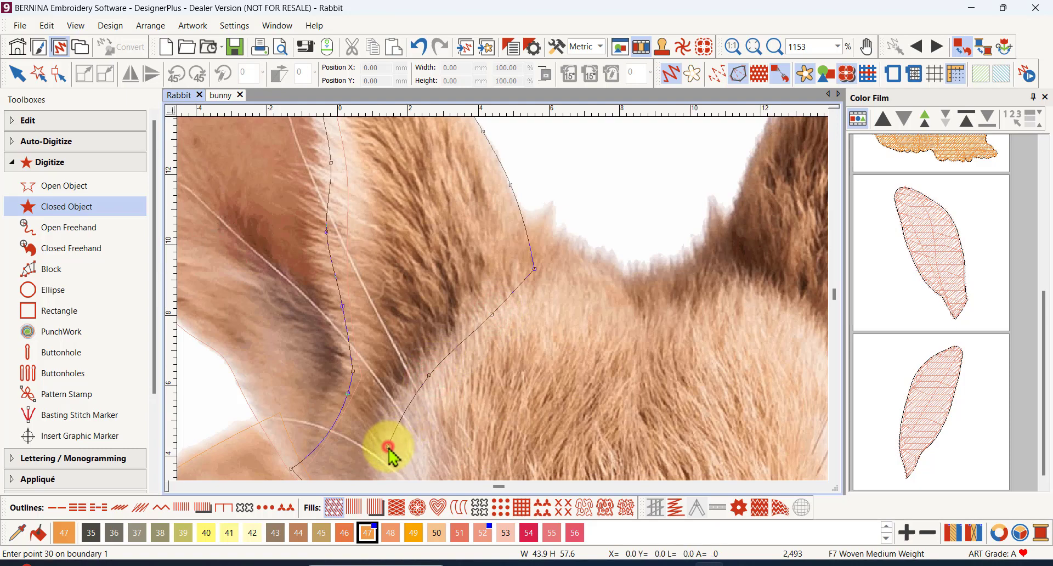
pyautogui.scroll(-1, 388, 447)
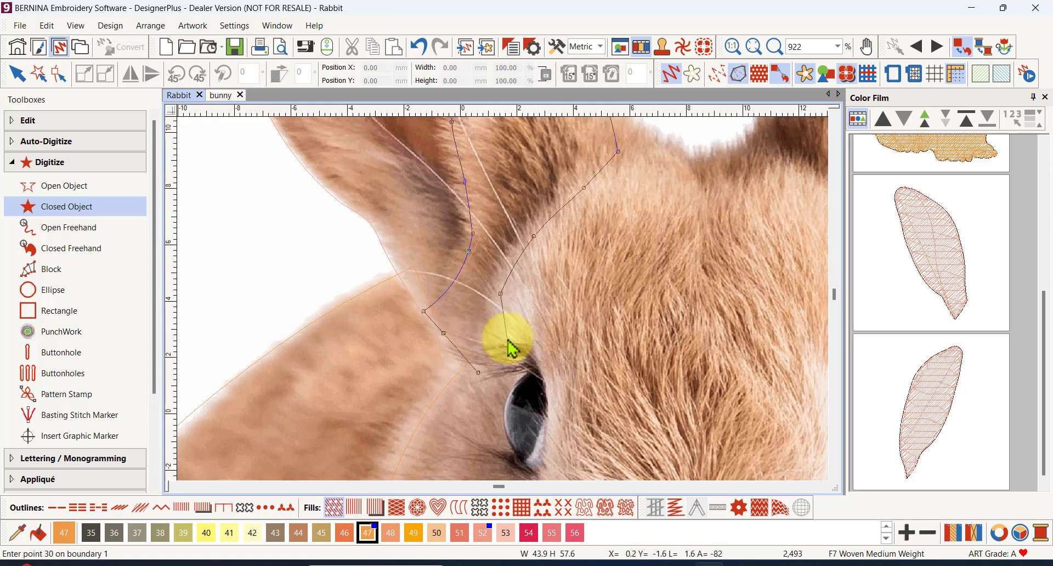
pyautogui.click(507, 338)
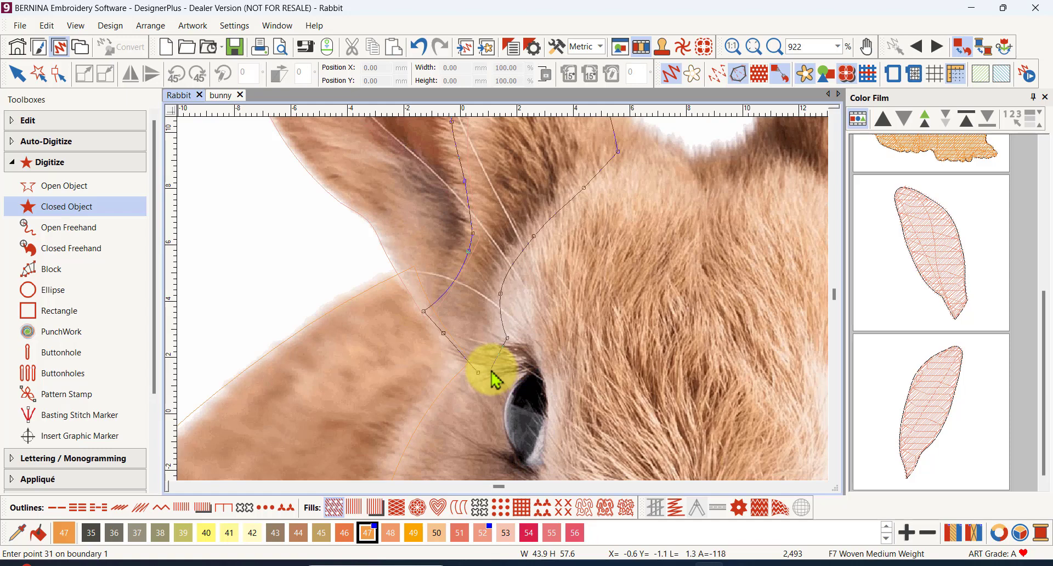
pyautogui.press('Return')
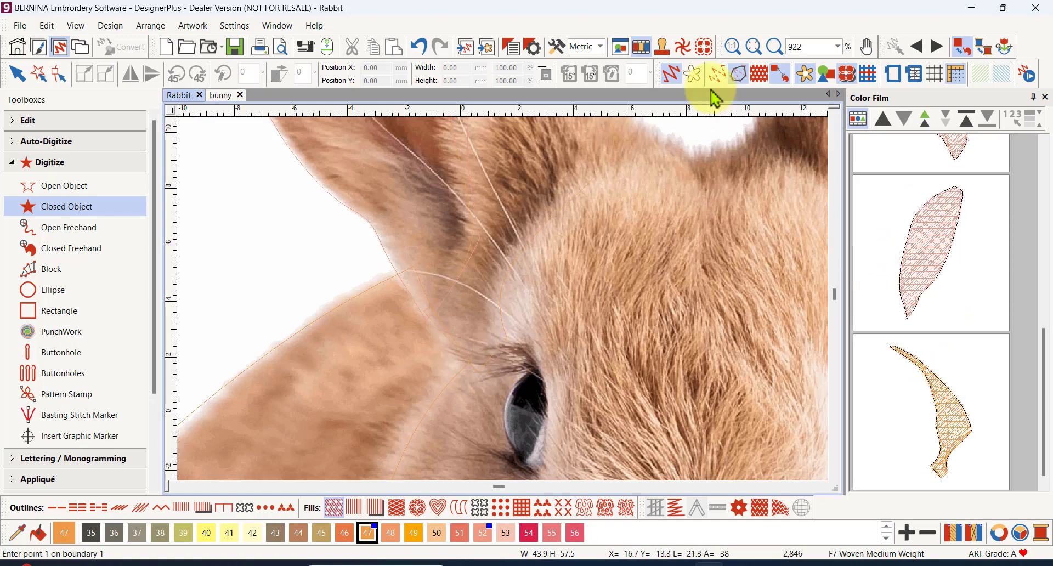
# Show the stitches in realistic view and check the left ear's fur fill against the whole rabbit.
pyautogui.click(673, 74)
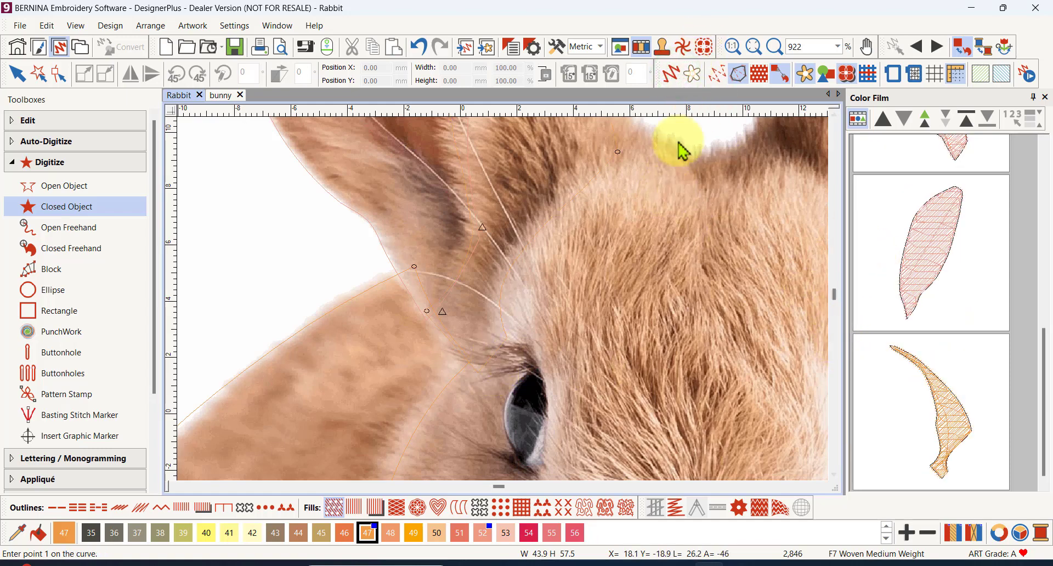
pyautogui.click(670, 73)
pyautogui.scroll(-8, 502, 305)
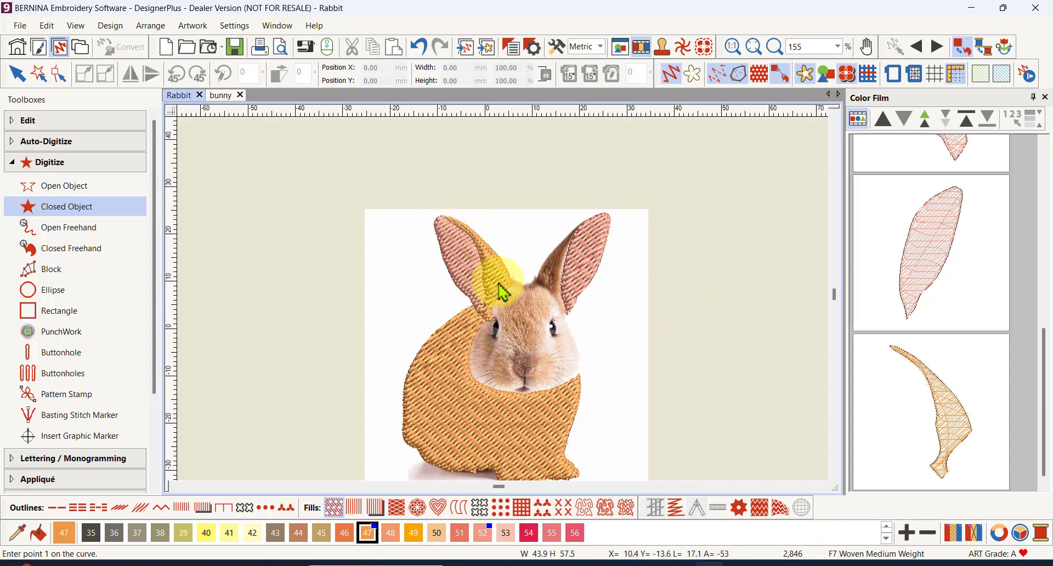
pyautogui.scroll(4, 482, 290)
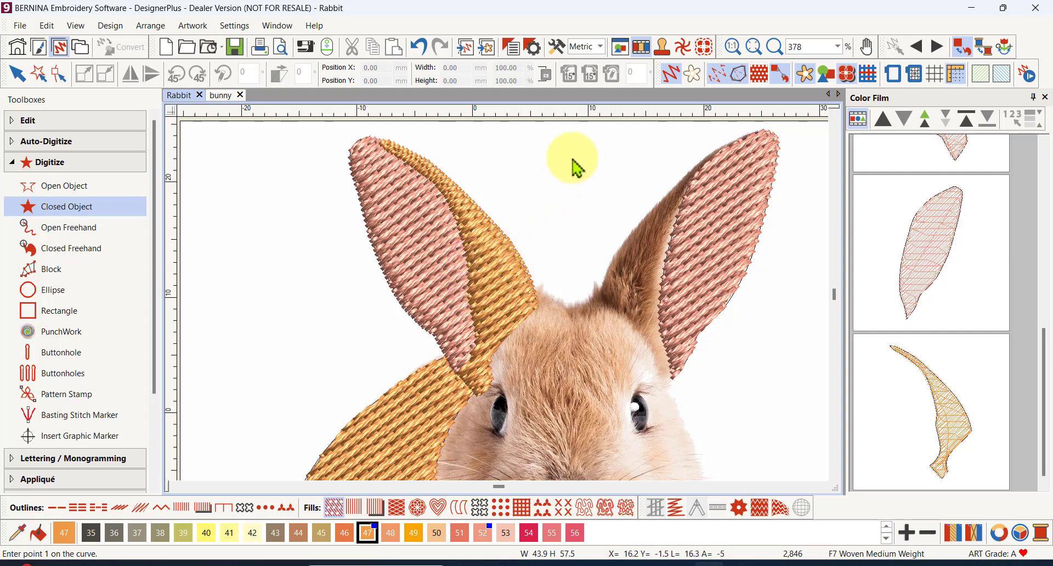
# Hide the photo and the realistic view, and examine how the left ear's fur, inner ear and body objects overlap.
pyautogui.click(805, 74)
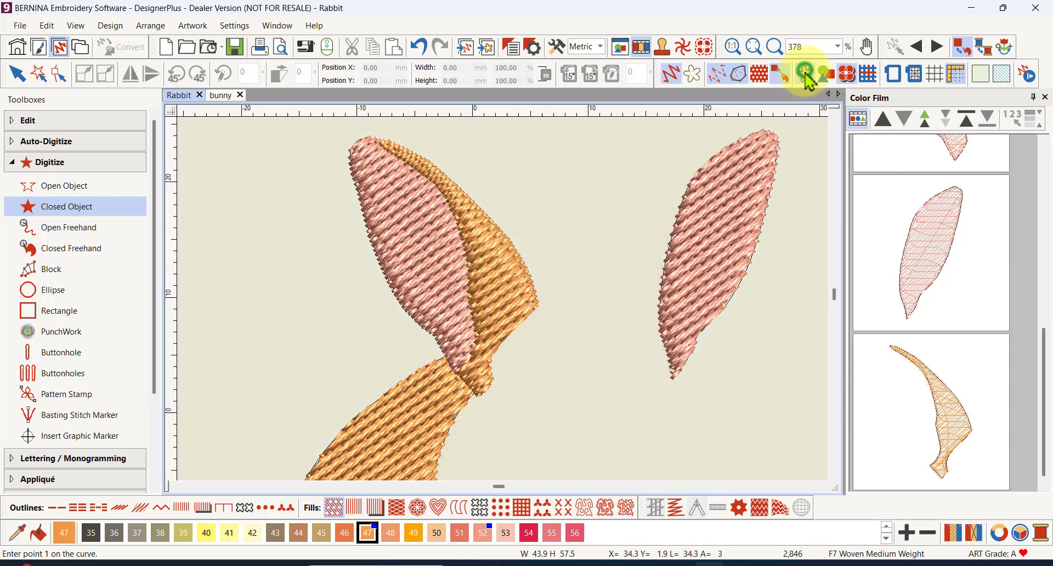
pyautogui.click(669, 73)
pyautogui.scroll(5, 504, 304)
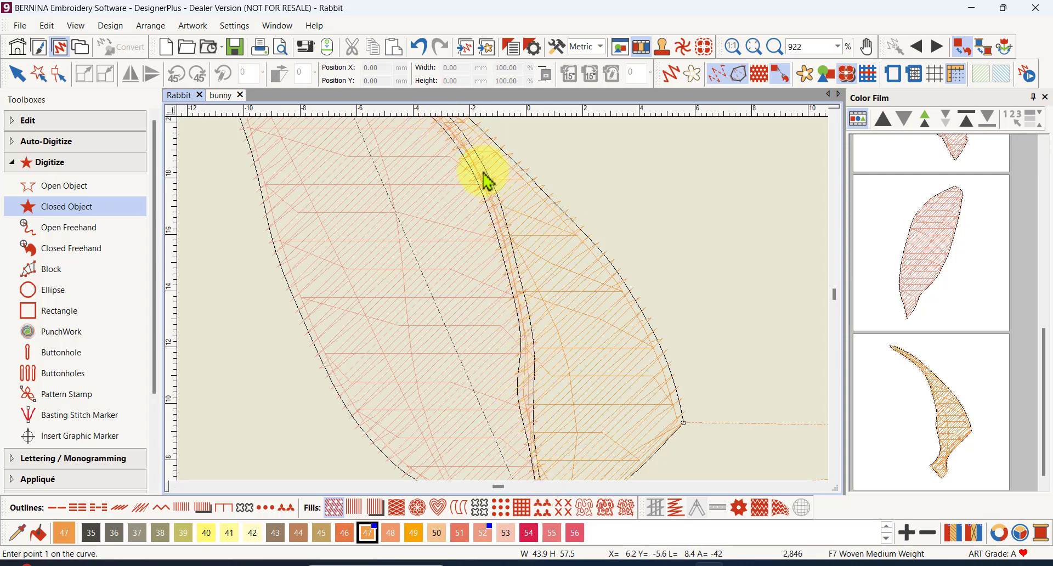
pyautogui.scroll(-1, 486, 180)
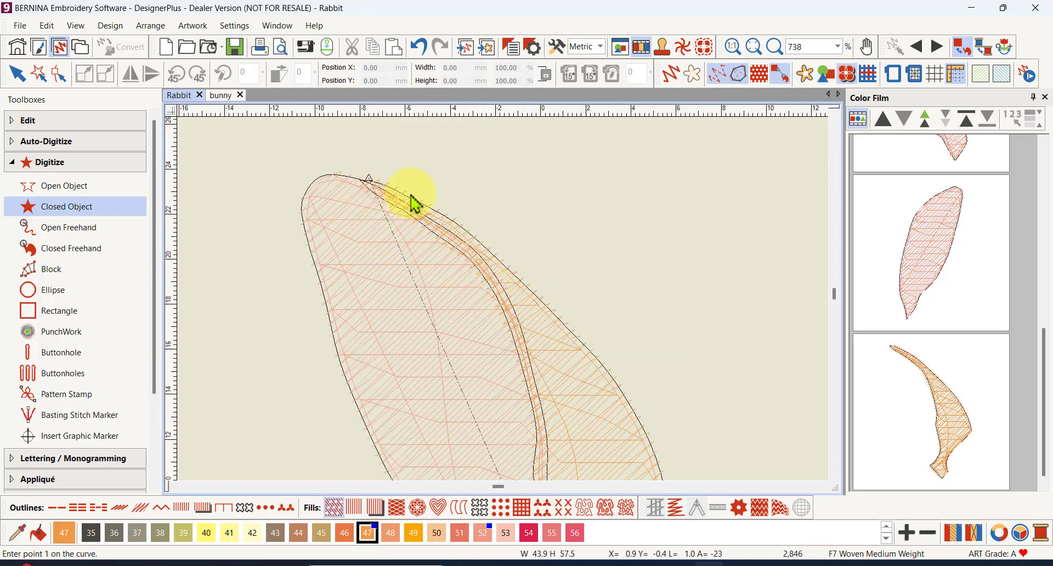
pyautogui.scroll(-3, 503, 312)
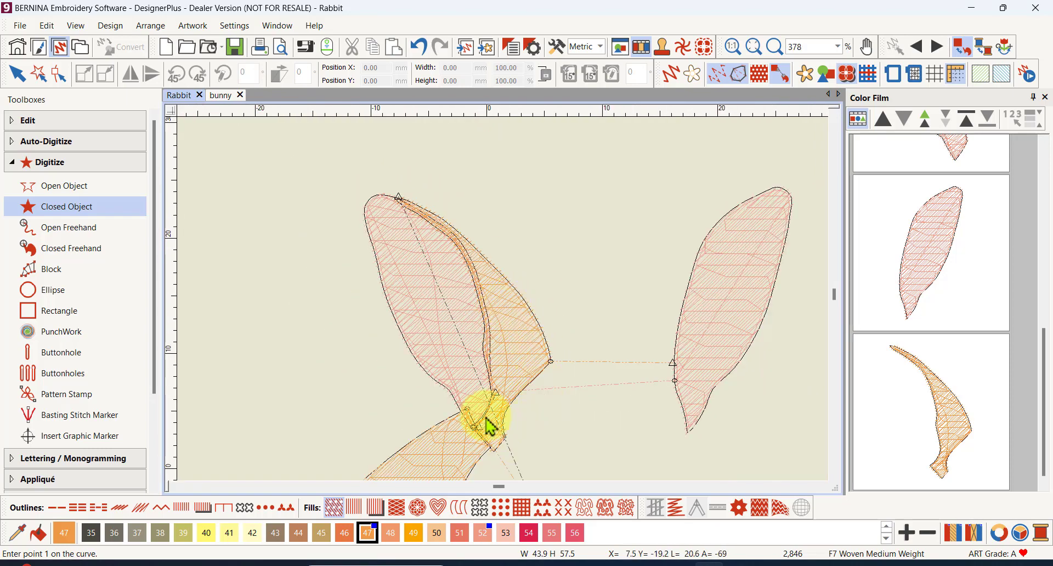
pyautogui.scroll(4, 482, 420)
pyautogui.scroll(2, 504, 309)
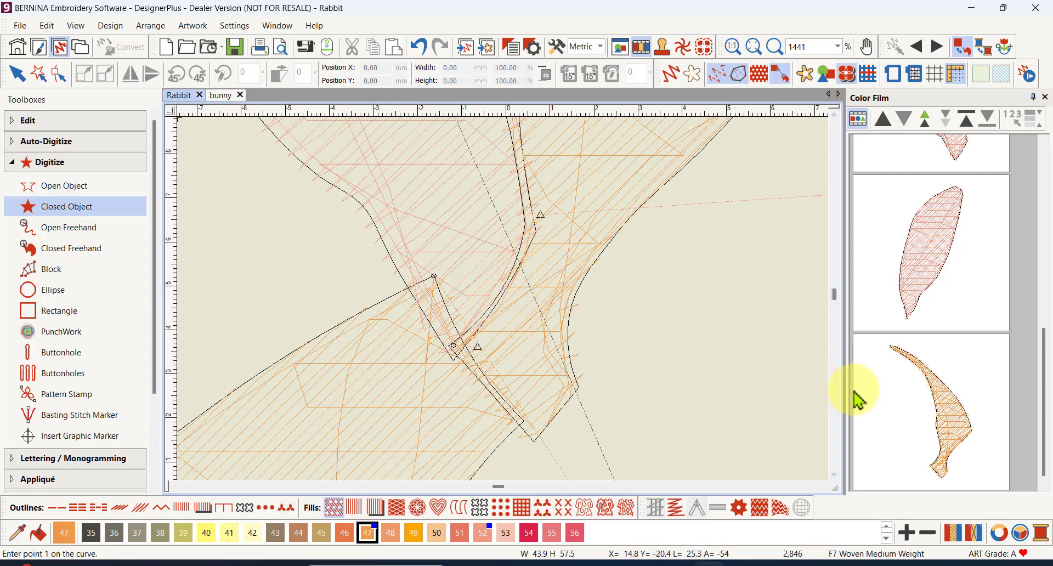
# Select the left inner ear object and reshape its lower edge near the base at a curve point, then deselect it.
pyautogui.click(936, 264)
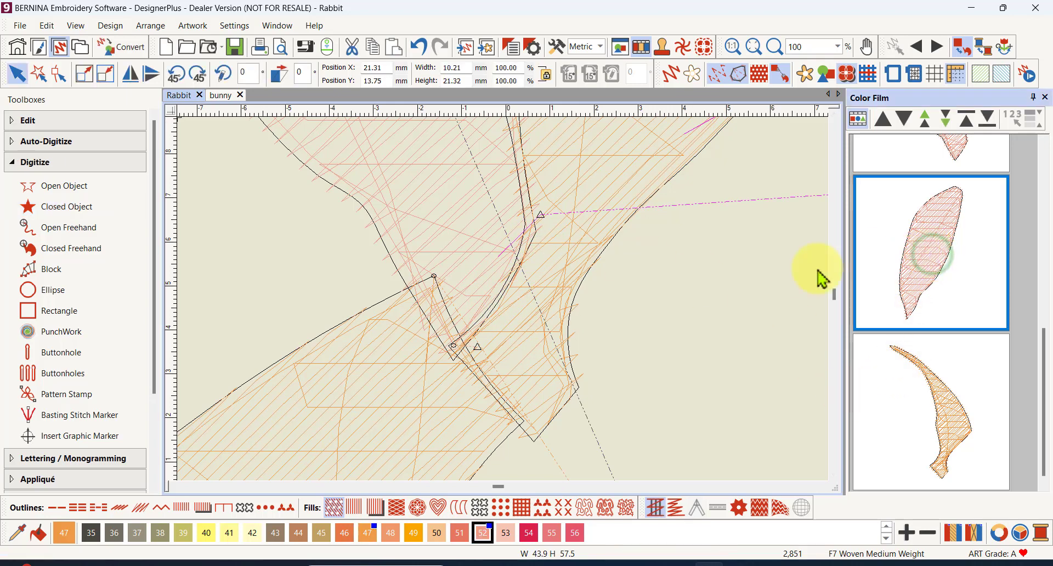
pyautogui.click(58, 76)
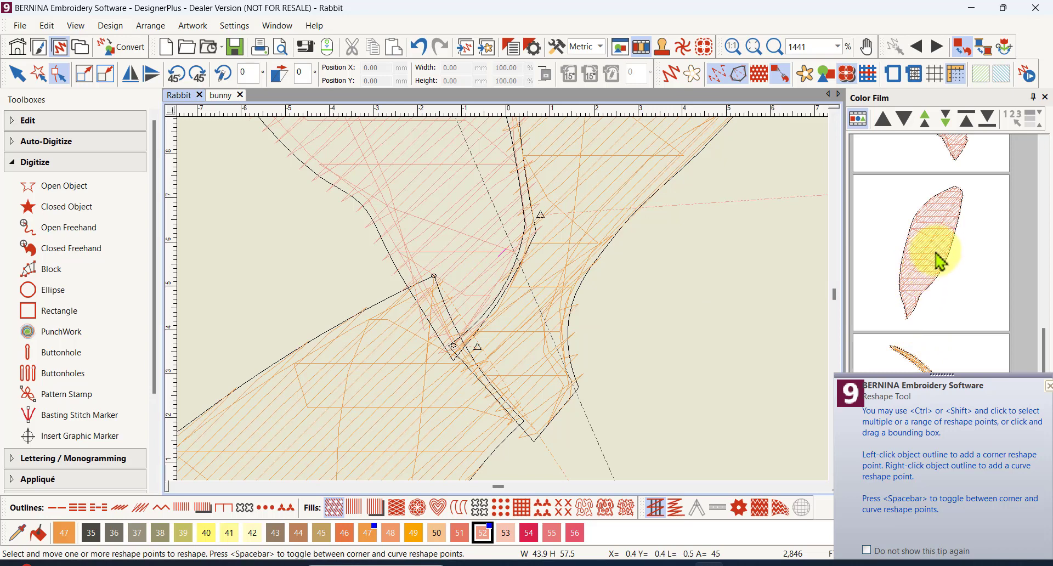
pyautogui.scroll(2, 939, 261)
pyautogui.scroll(1, 935, 262)
pyautogui.scroll(2, 932, 262)
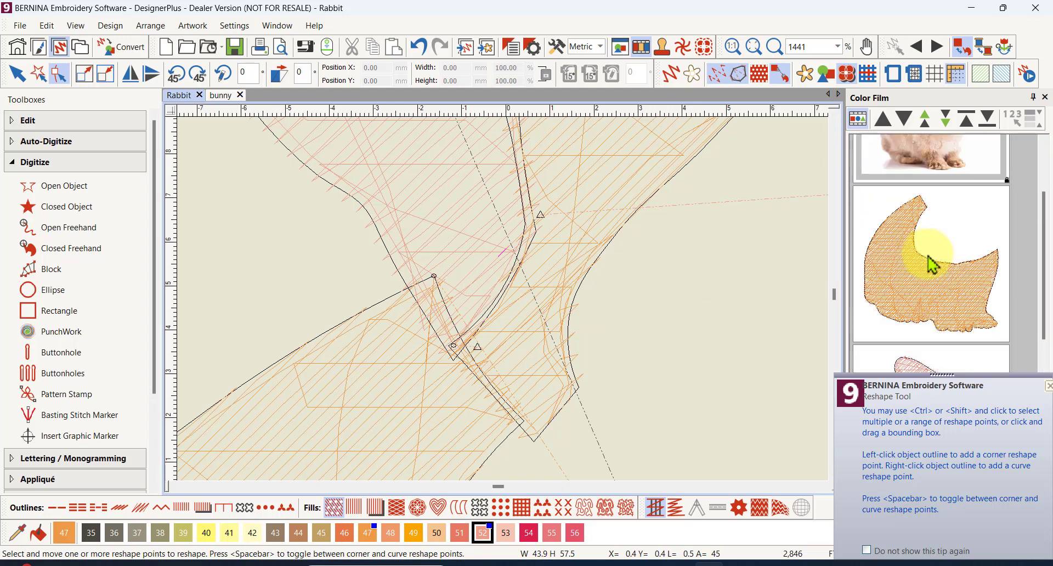
pyautogui.scroll(-2, 930, 263)
pyautogui.click(944, 295)
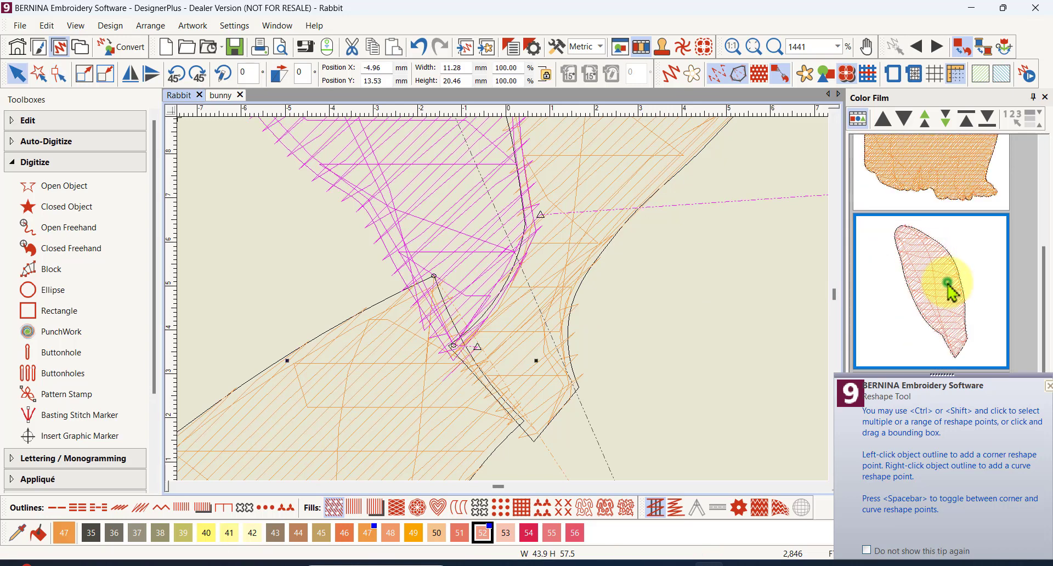
pyautogui.click(58, 73)
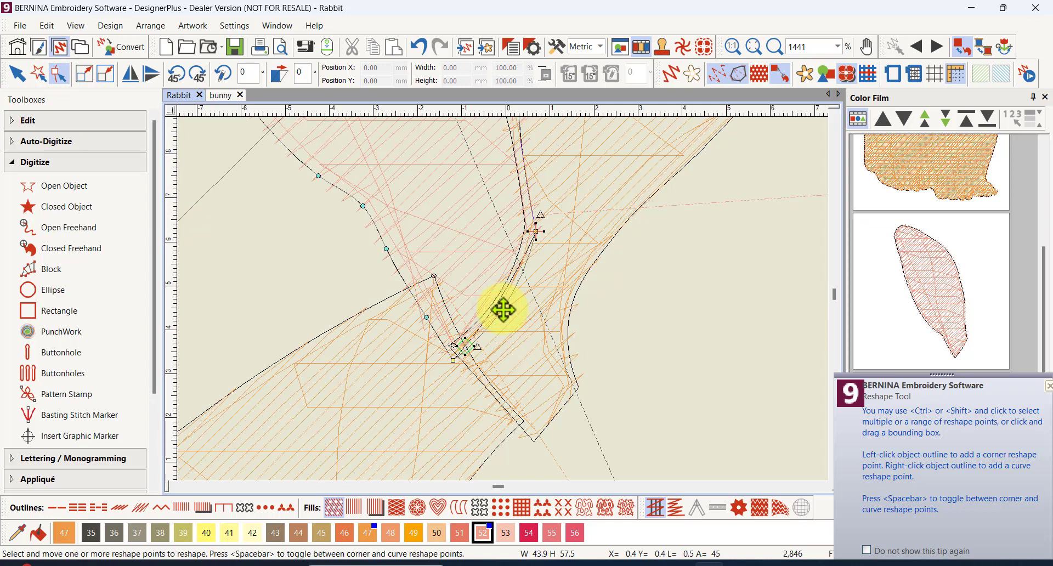
pyautogui.click(503, 310)
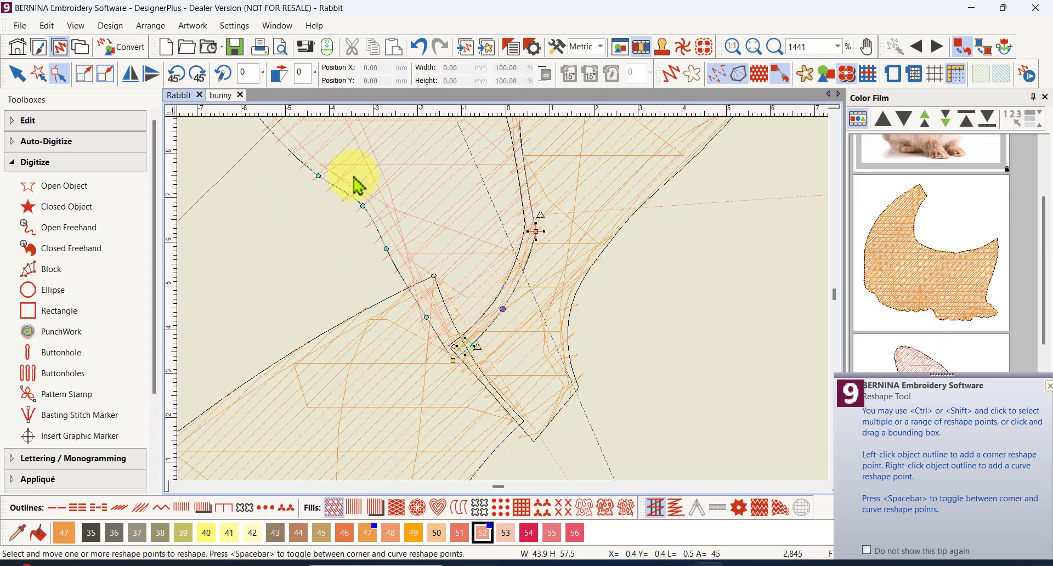
pyautogui.click(17, 73)
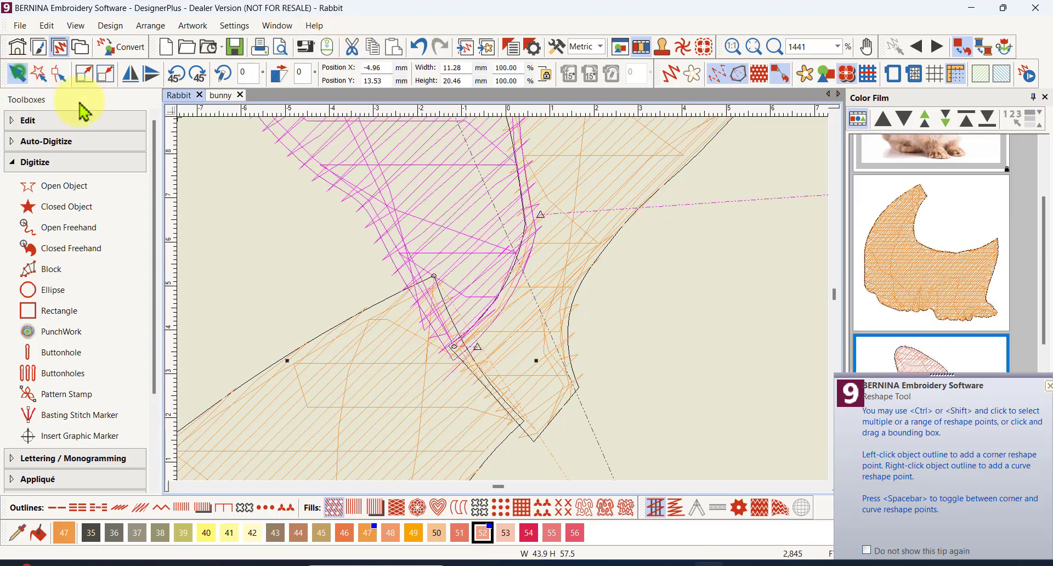
pyautogui.scroll(-3, 699, 258)
pyautogui.click(705, 256)
pyautogui.scroll(-3, 501, 301)
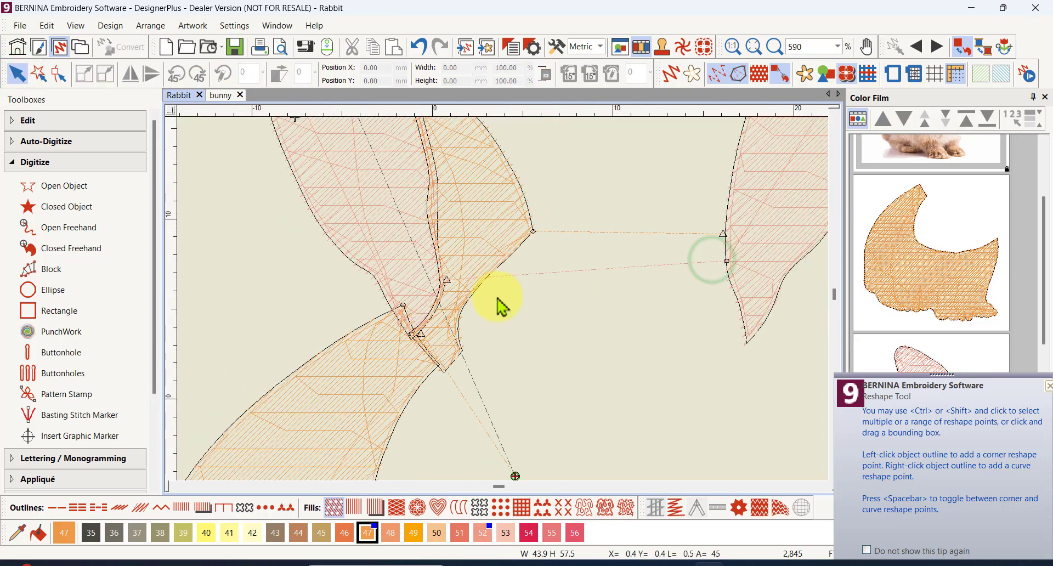
# Show the rabbit photo behind the design and turn off the realistic view to expose the head between the ears.
pyautogui.click(804, 76)
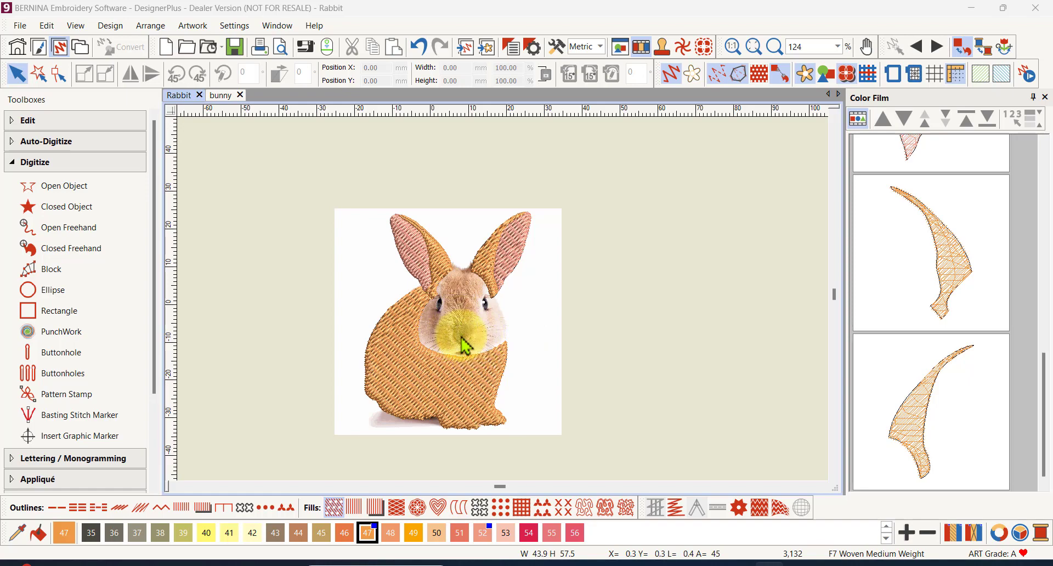
pyautogui.scroll(5, 471, 316)
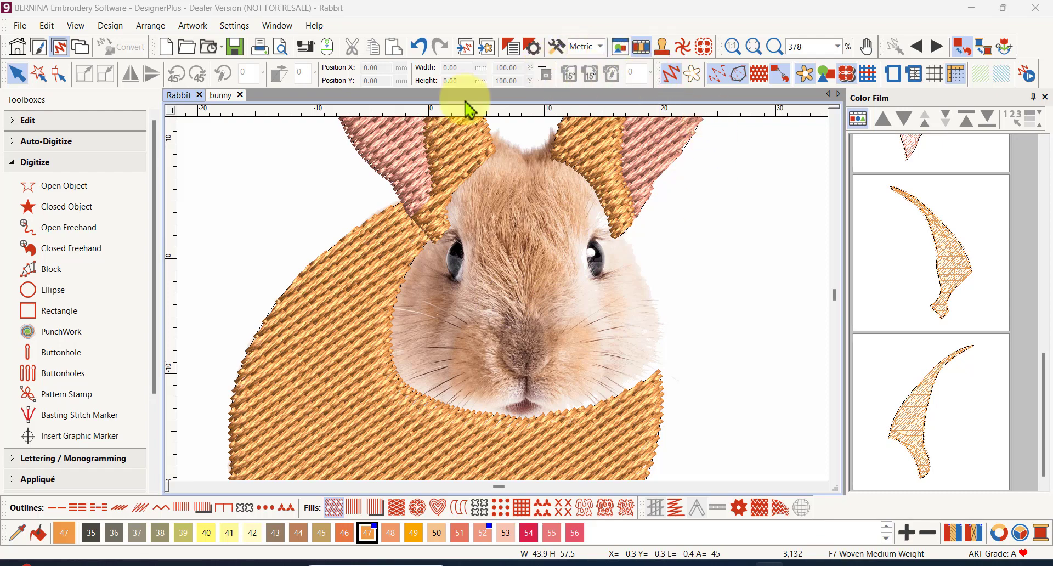
pyautogui.click(716, 77)
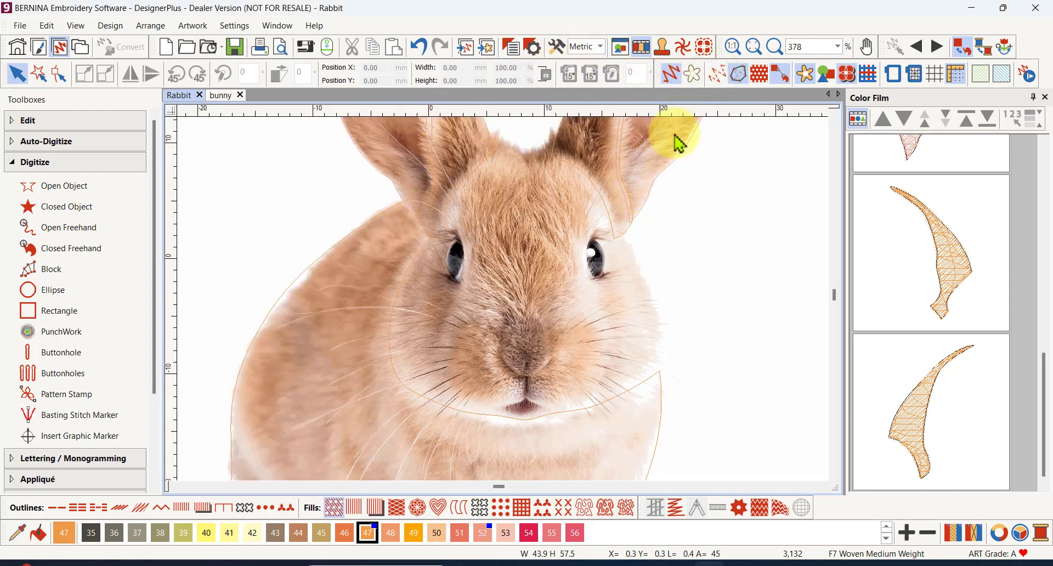
pyautogui.click(717, 75)
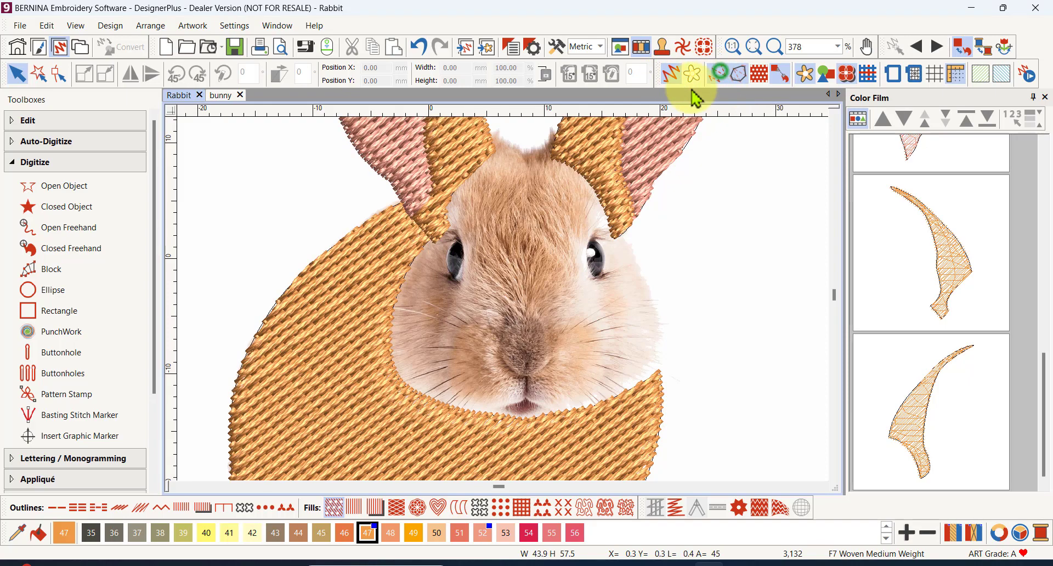
pyautogui.click(671, 77)
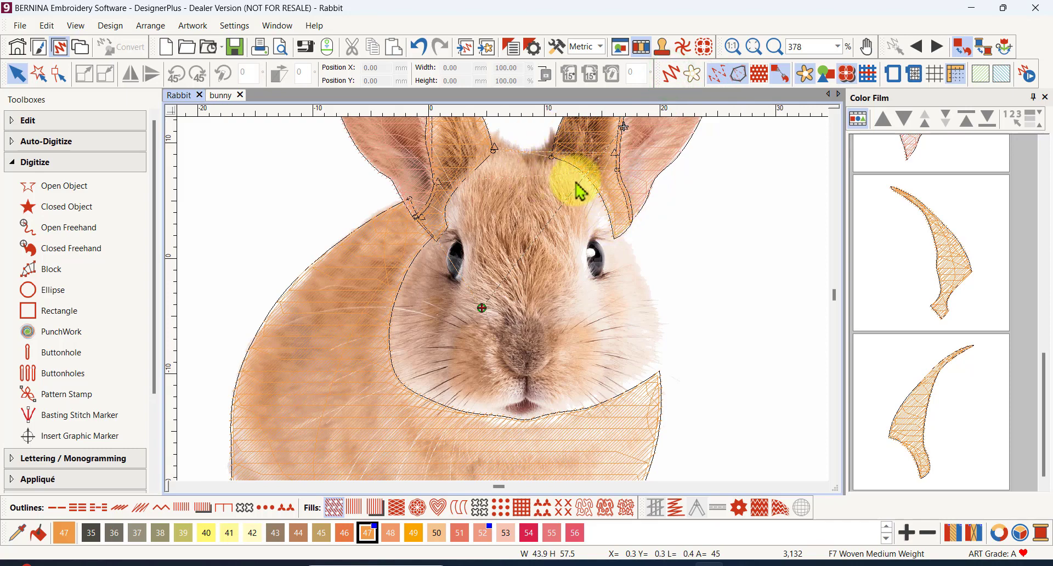
pyautogui.scroll(3, 522, 193)
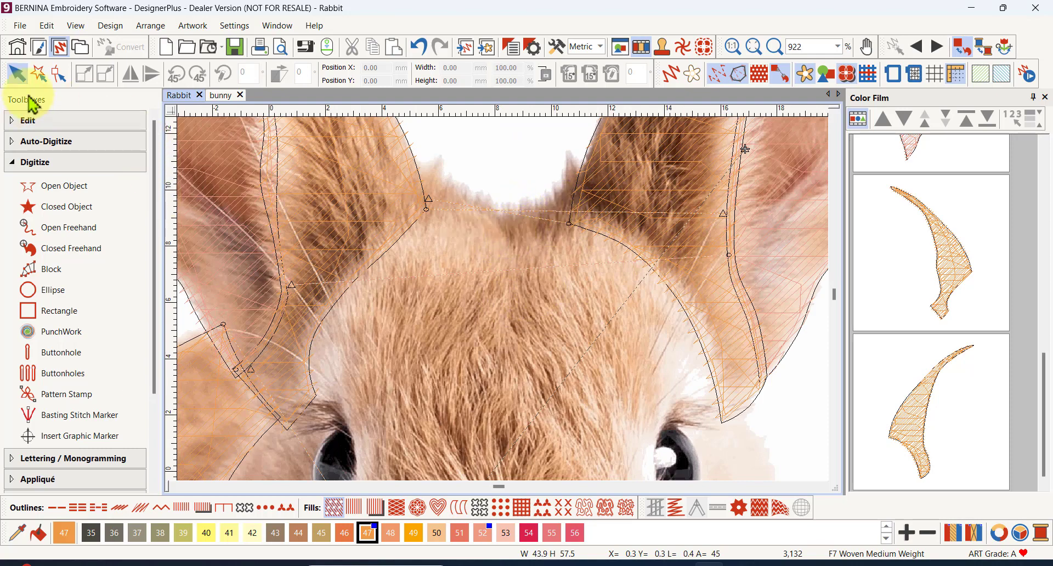
# Start a closed object for the head between the ears and trace its boundary along the right ear's base to the ear's lower tip.
pyautogui.click(55, 206)
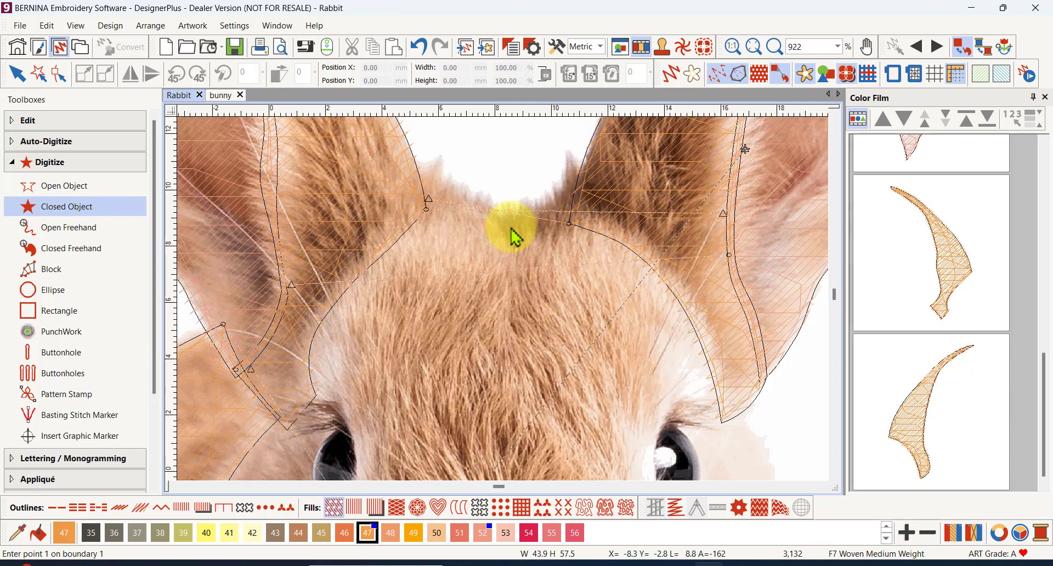
pyautogui.click(564, 213)
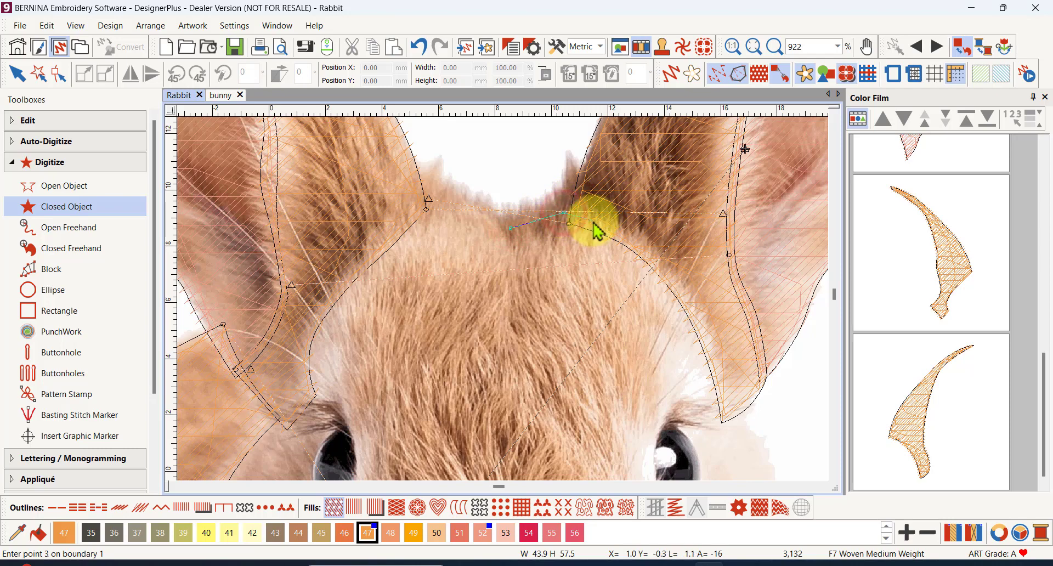
pyautogui.click(592, 221)
pyautogui.click(640, 244)
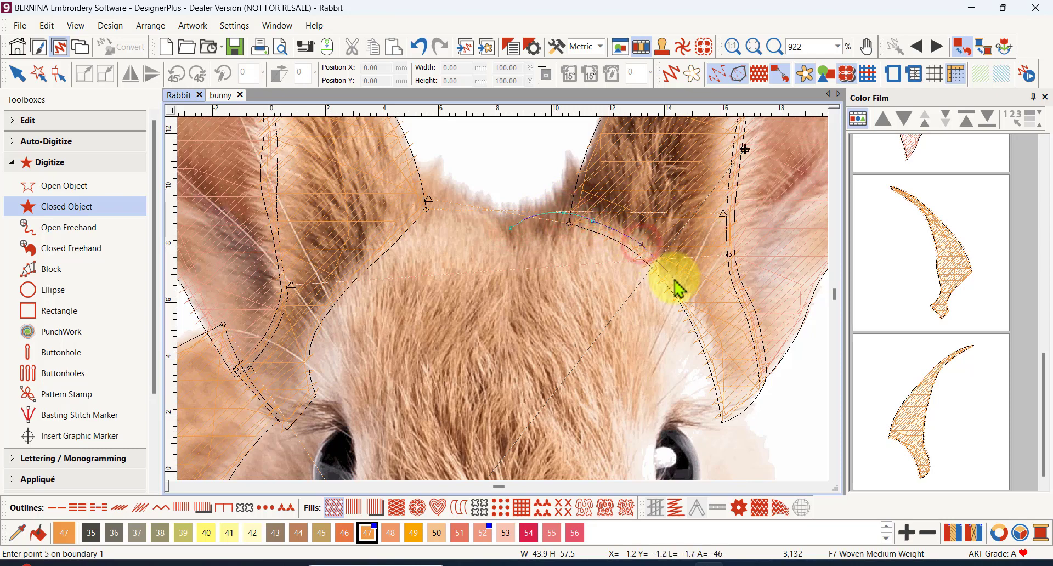
pyautogui.click(711, 338)
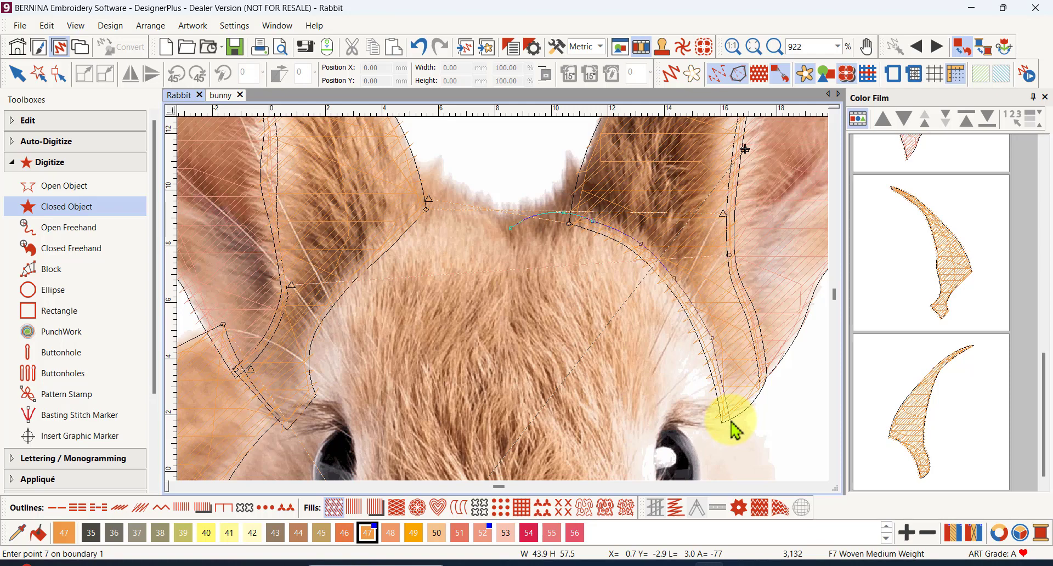
pyautogui.scroll(3, 733, 430)
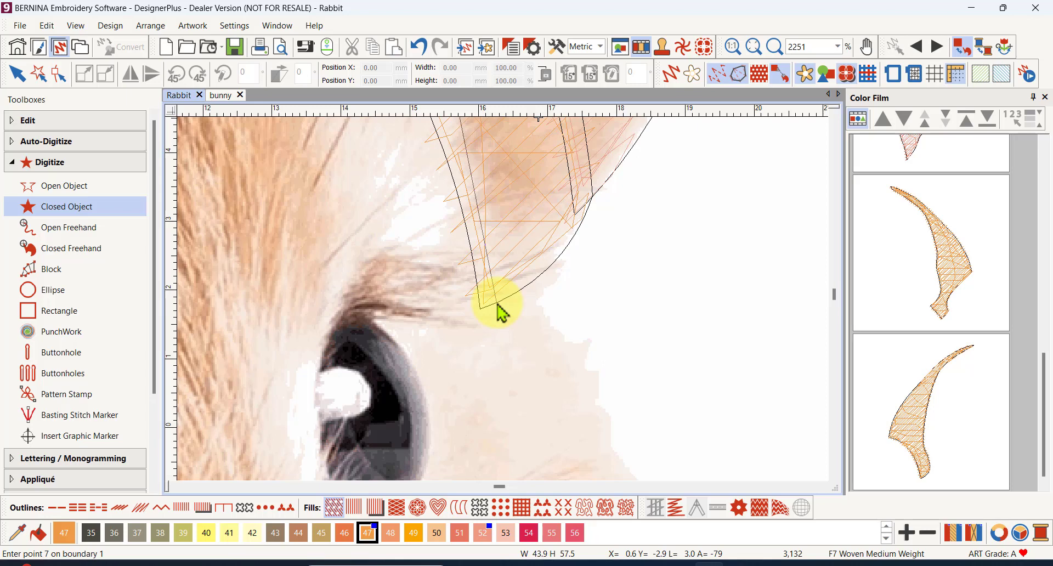
pyautogui.click(497, 302)
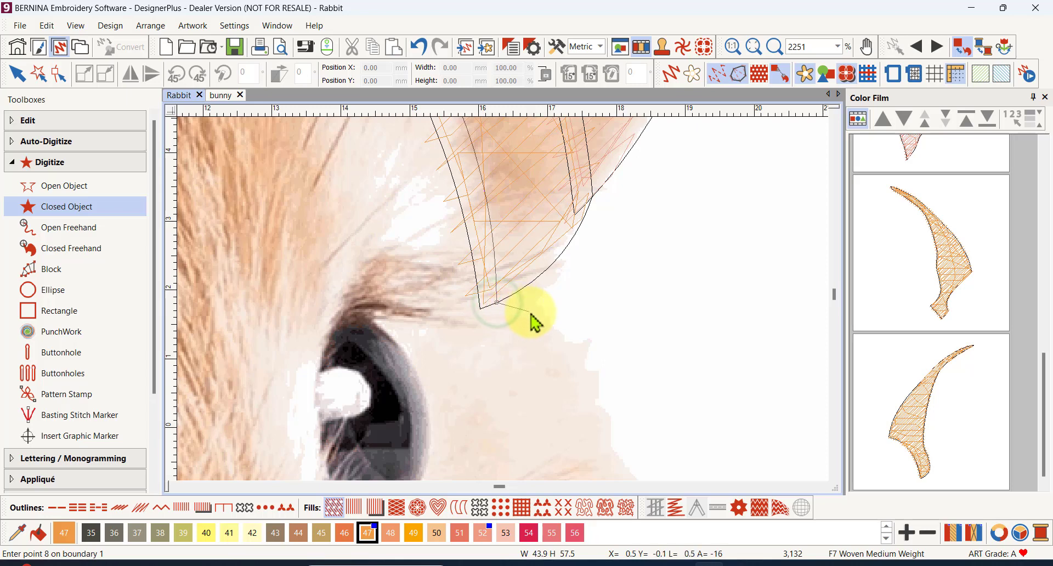
# Continue the head boundary with curve points down the outer edge of the right cheek, past the eye and whiskers.
pyautogui.click(609, 405)
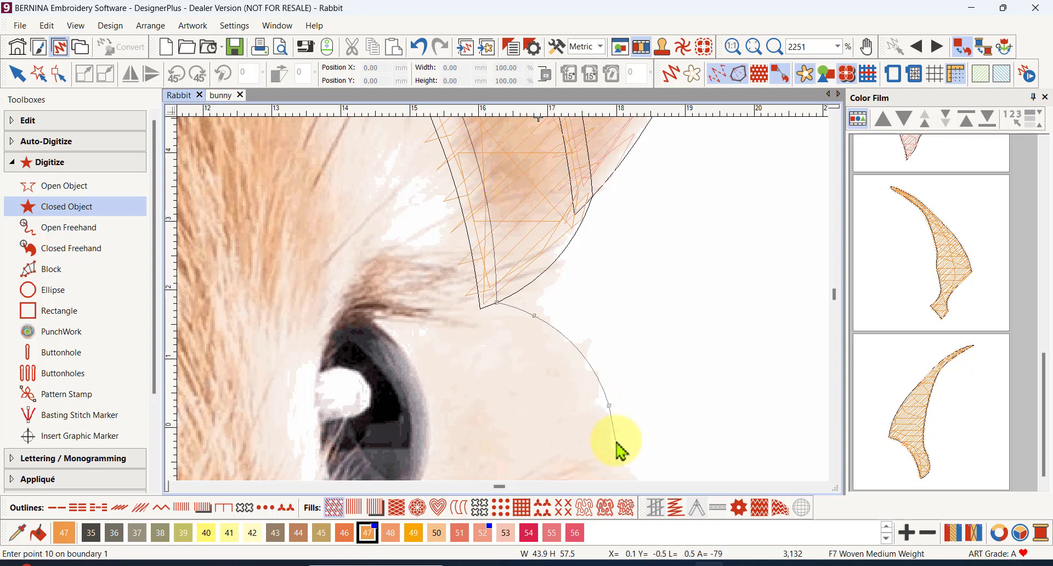
pyautogui.scroll(-2, 615, 439)
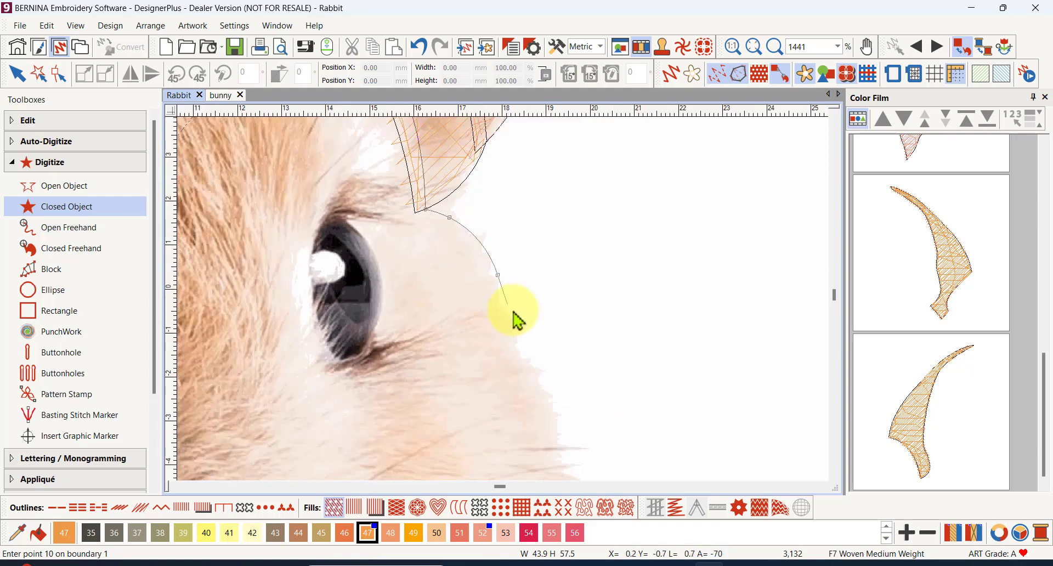
pyautogui.click(521, 355)
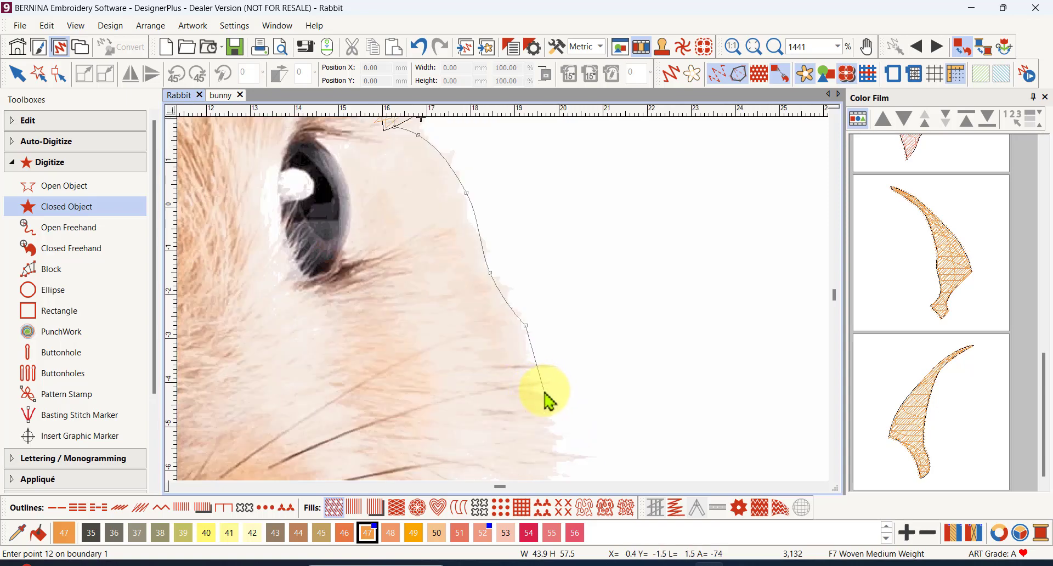
pyautogui.click(544, 392)
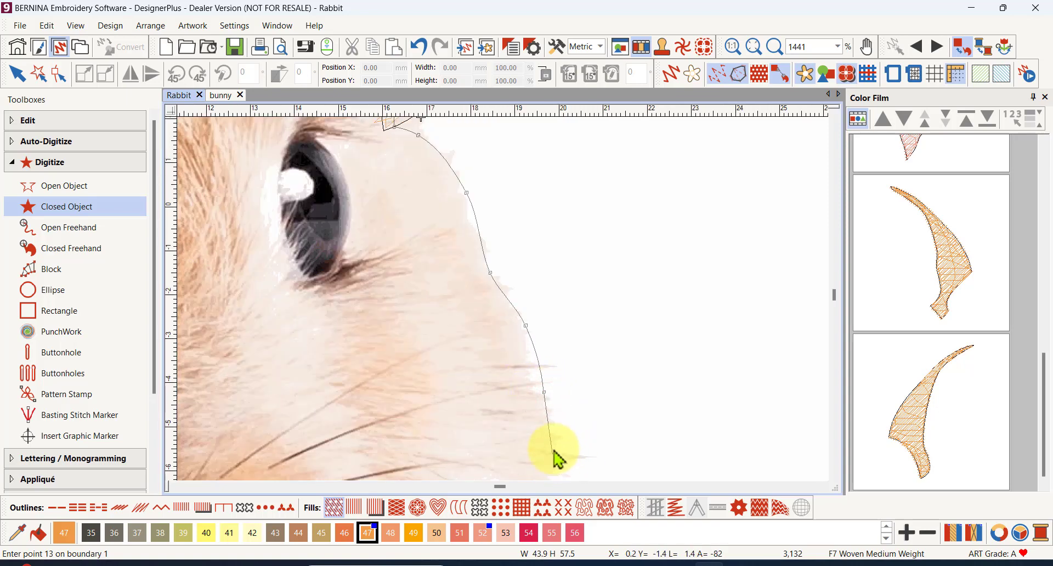
pyautogui.scroll(-3, 557, 455)
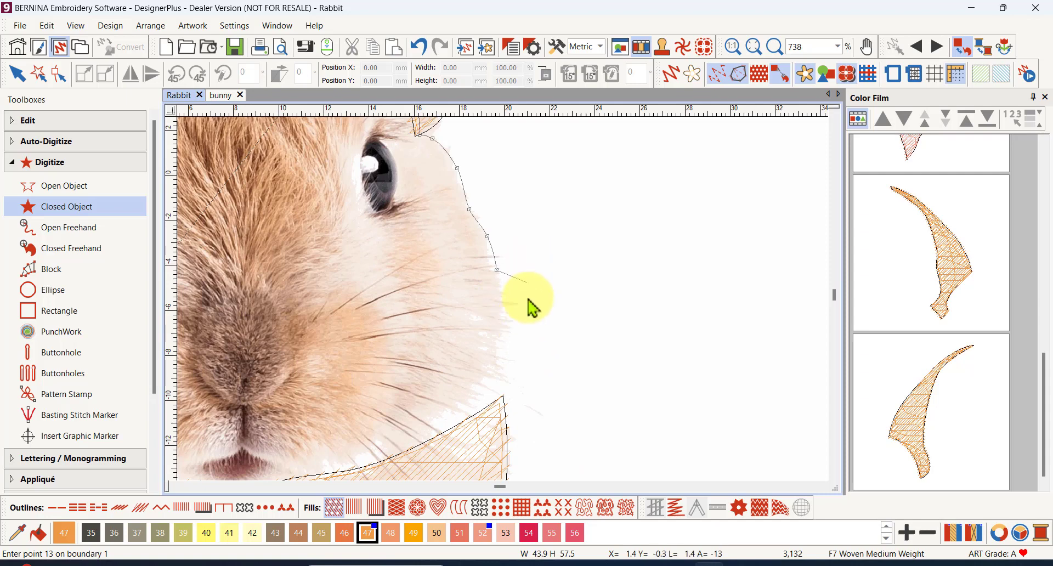
pyautogui.click(503, 346)
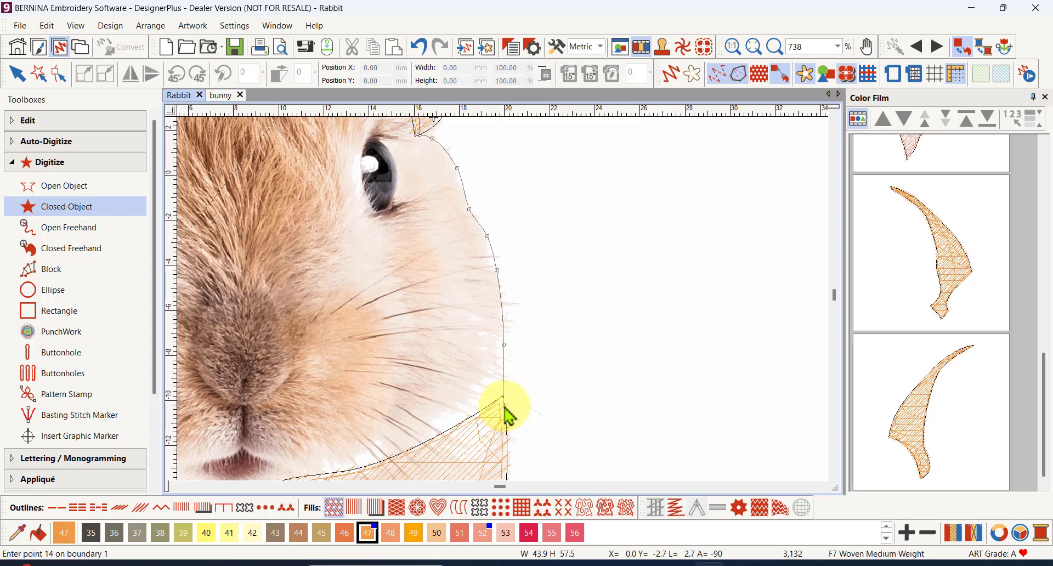
# Place the head boundary point at the body's upper right corner, remove it and set it again at the body's outer edge.
pyautogui.click(503, 402)
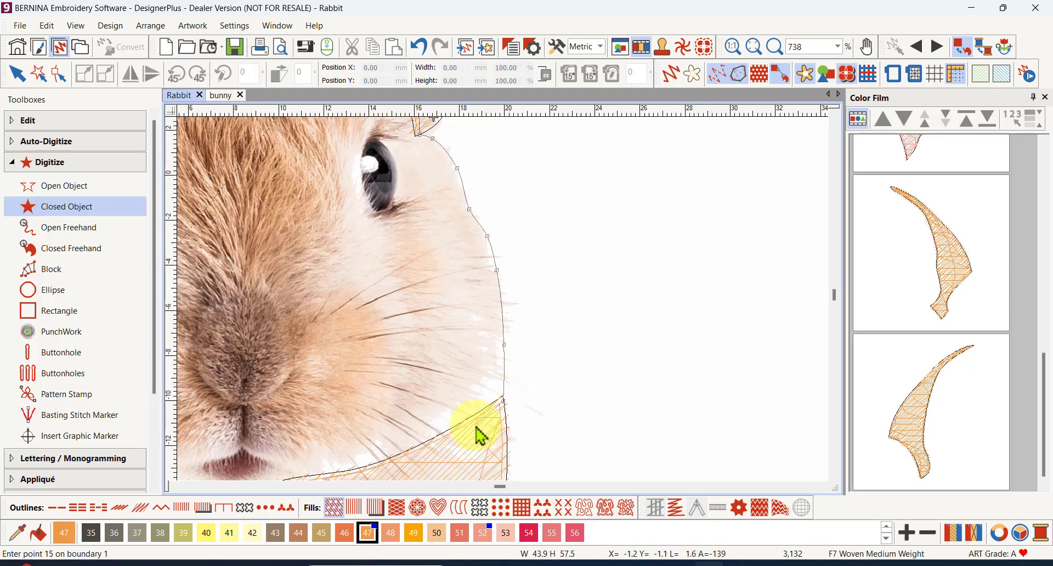
pyautogui.scroll(-2, 474, 428)
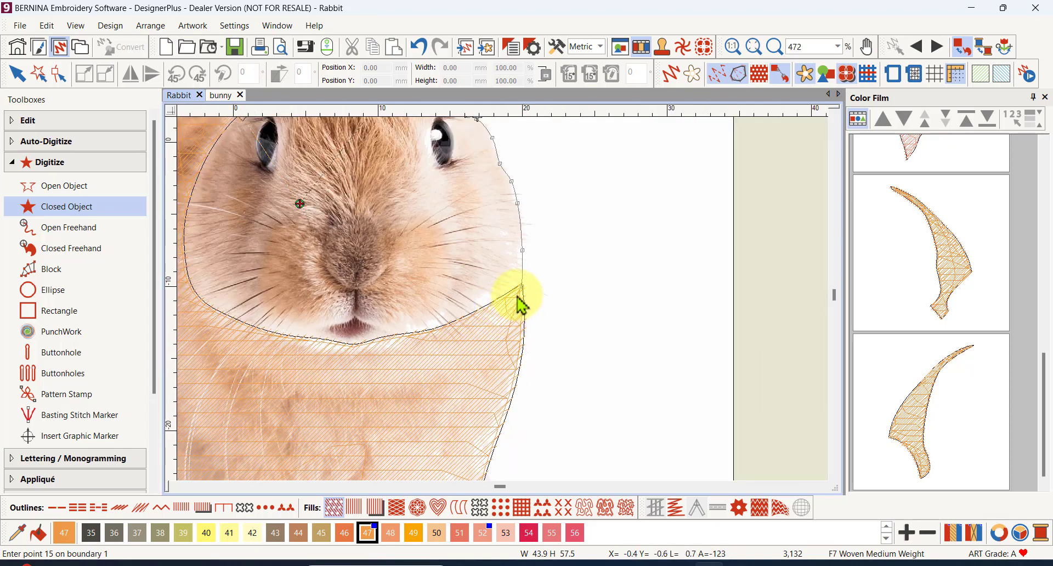
pyautogui.scroll(5, 518, 293)
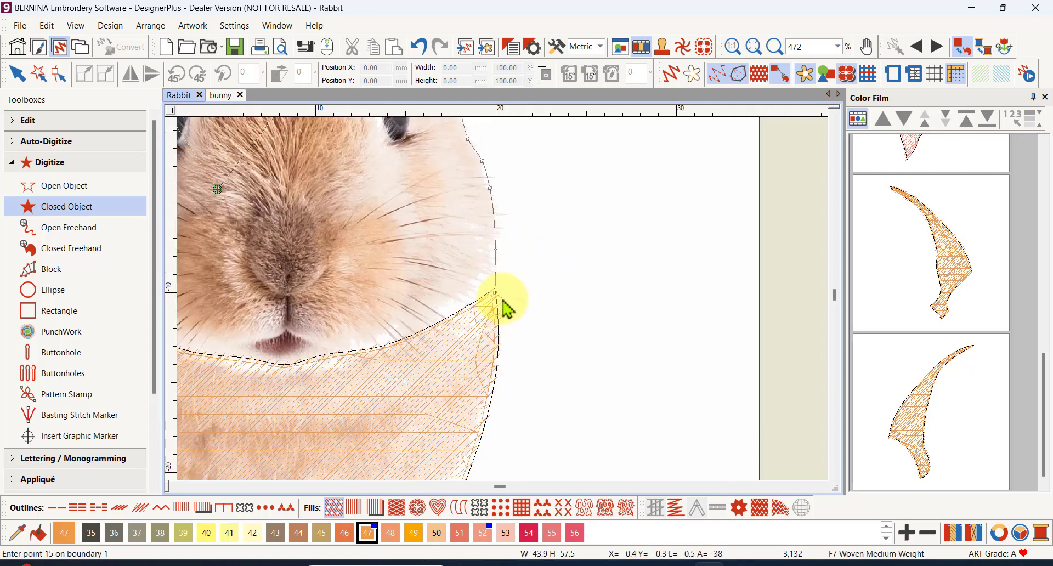
pyautogui.scroll(5, 502, 300)
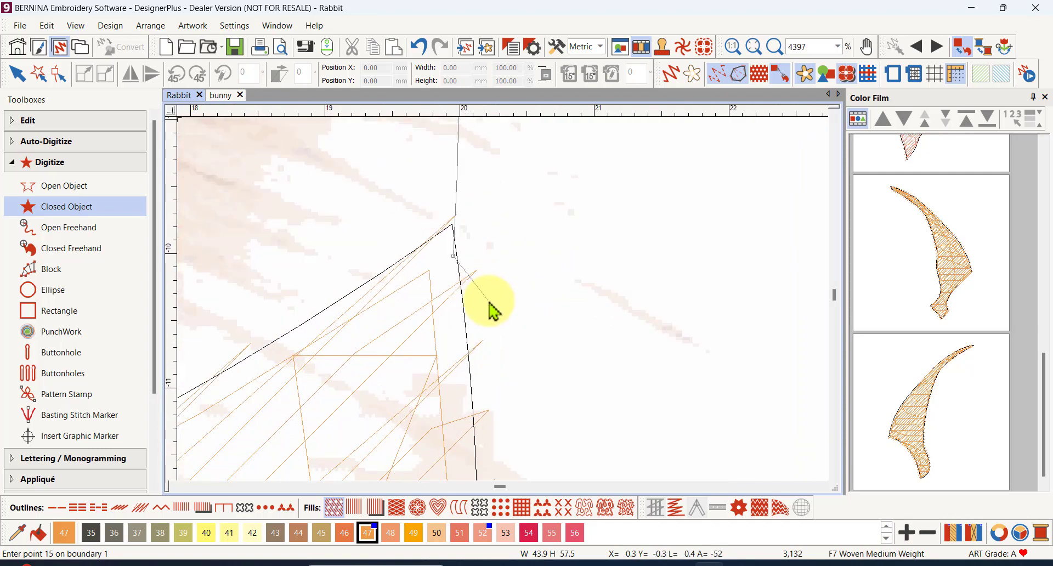
pyautogui.press('BackSpace')
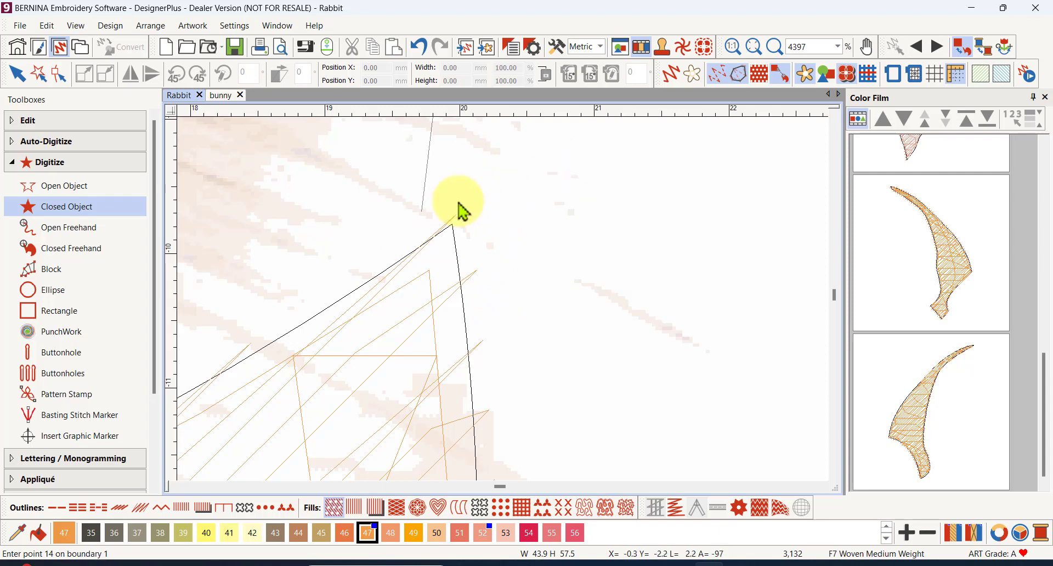
pyautogui.scroll(-7, 470, 268)
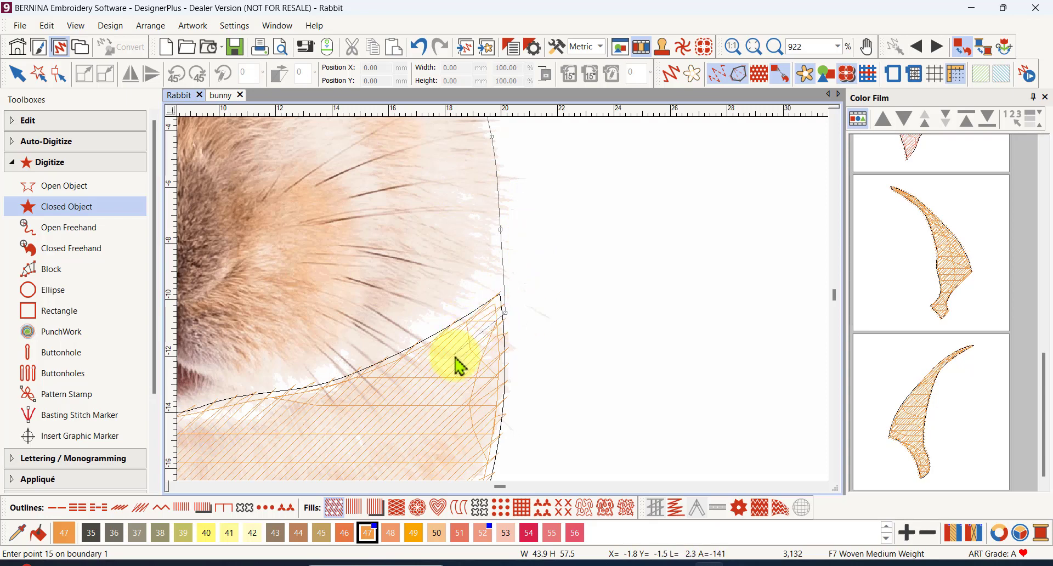
# Trace the head boundary under the cheek and chin towards the left cheek, slightly overlapping the body object.
pyautogui.click(455, 359)
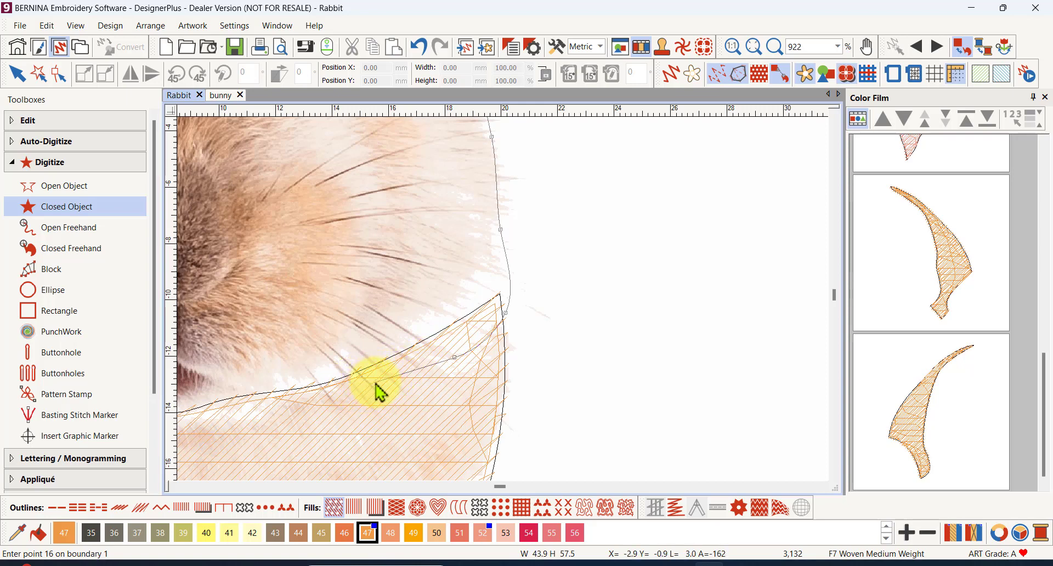
pyautogui.click(376, 376)
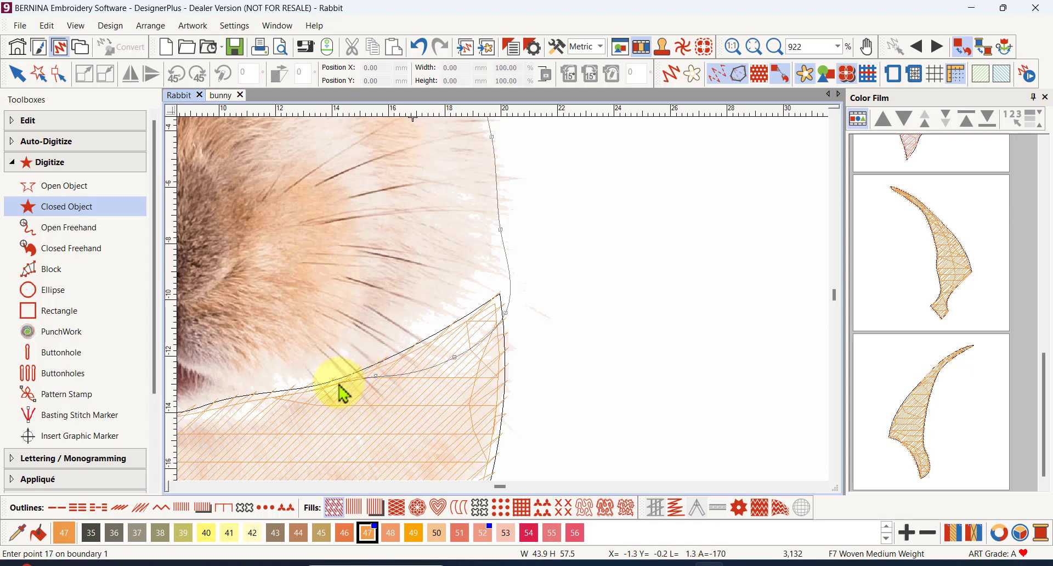
pyautogui.press('c')
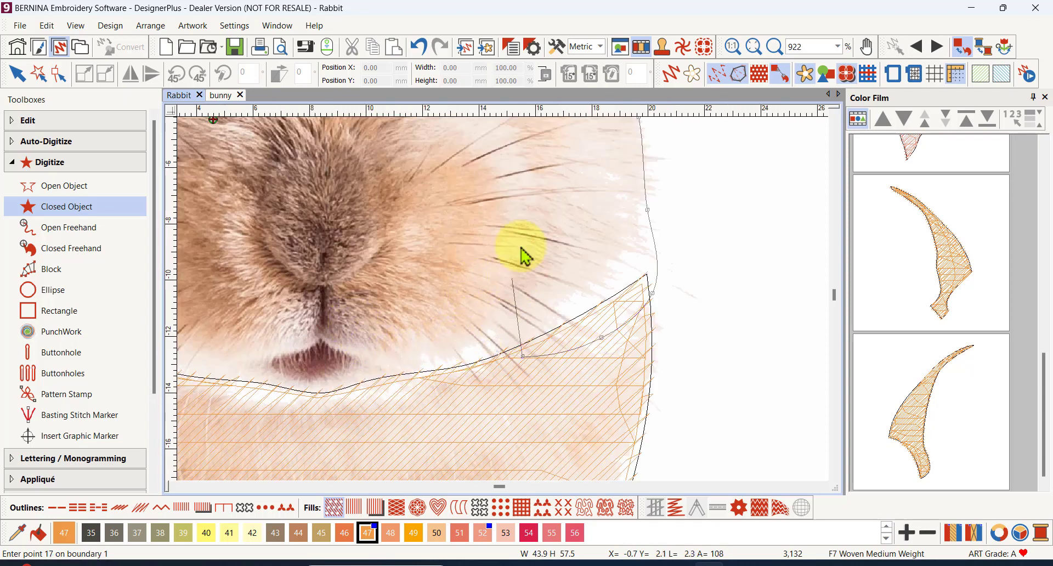
pyautogui.press('c')
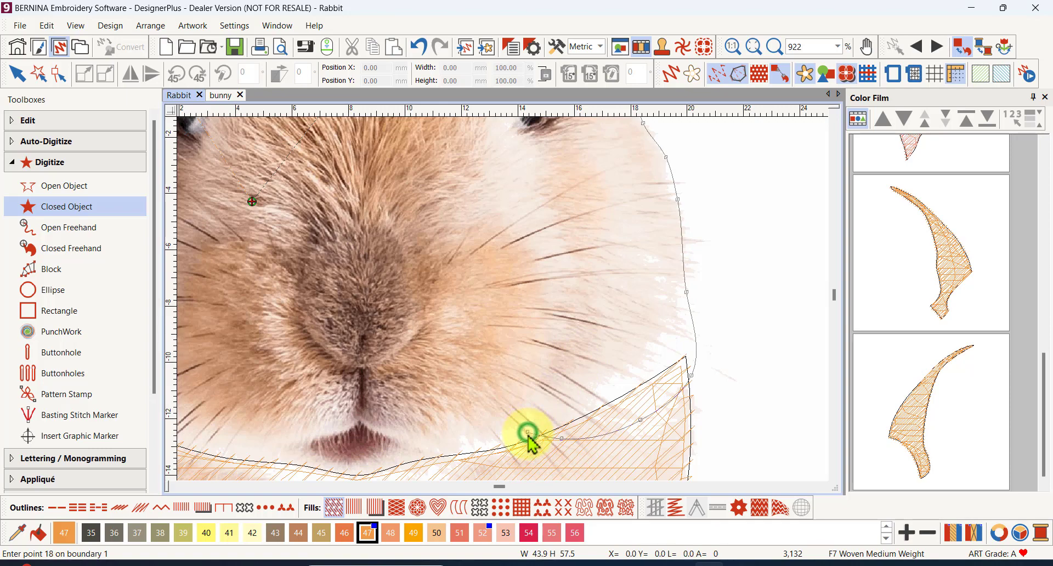
pyautogui.scroll(-3, 491, 399)
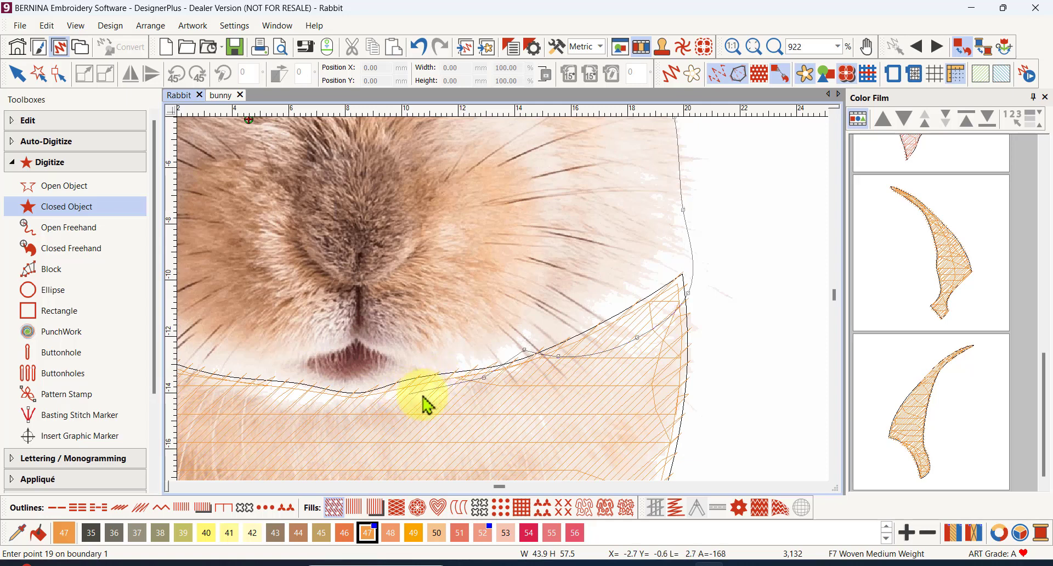
pyautogui.click(404, 394)
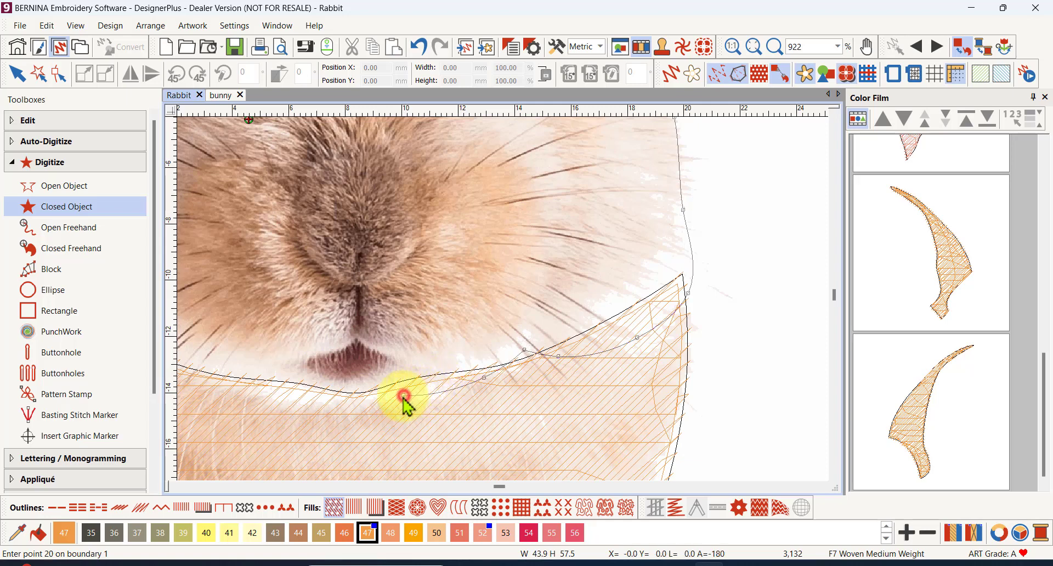
pyautogui.click(329, 406)
pyautogui.click(273, 393)
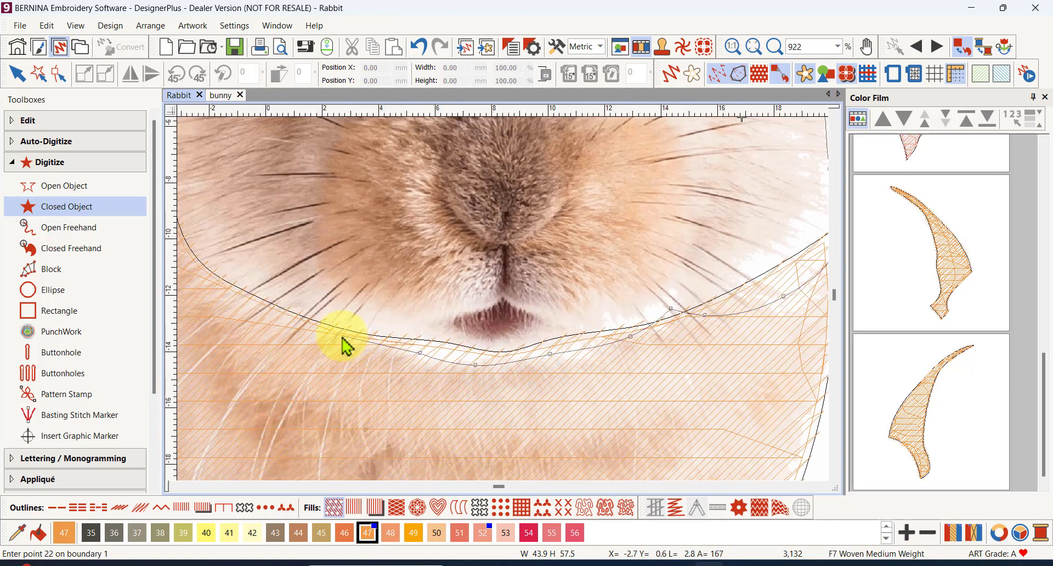
pyautogui.click(333, 338)
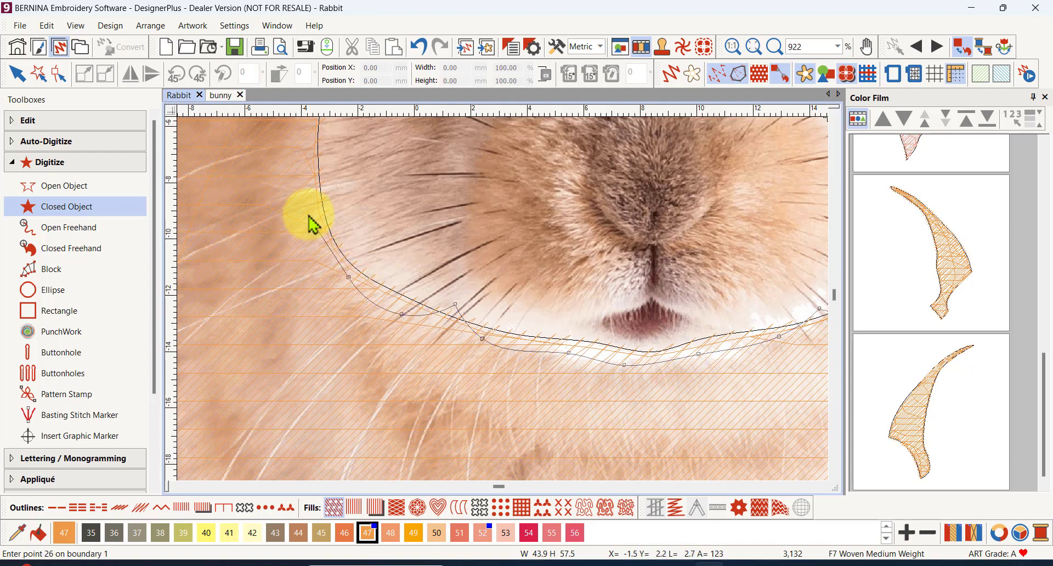
# Continue the head boundary up the left cheek, just inside the body object, to the base of the left ear.
pyautogui.click(308, 213)
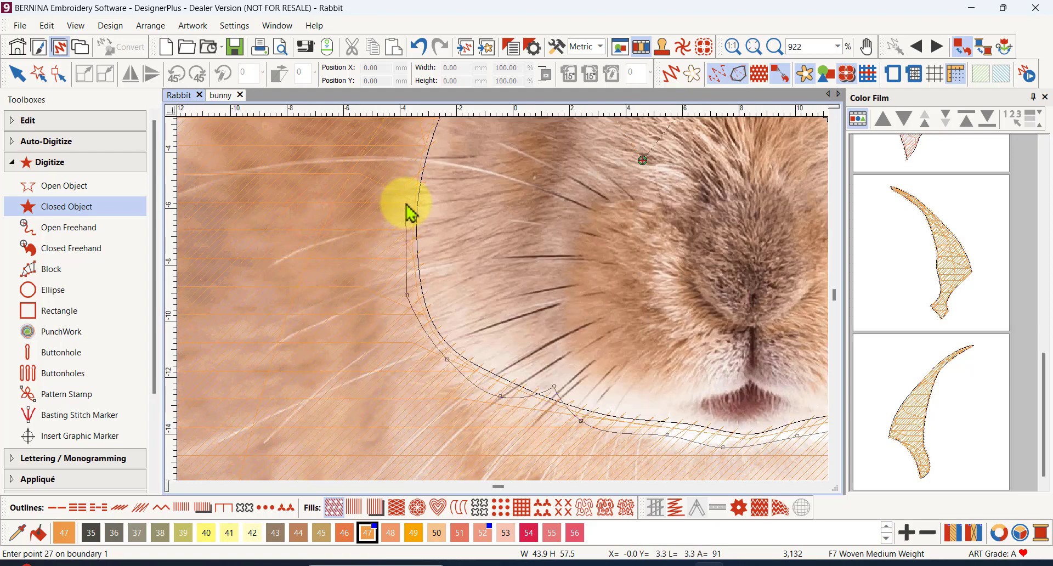
pyautogui.click(406, 203)
pyautogui.click(454, 191)
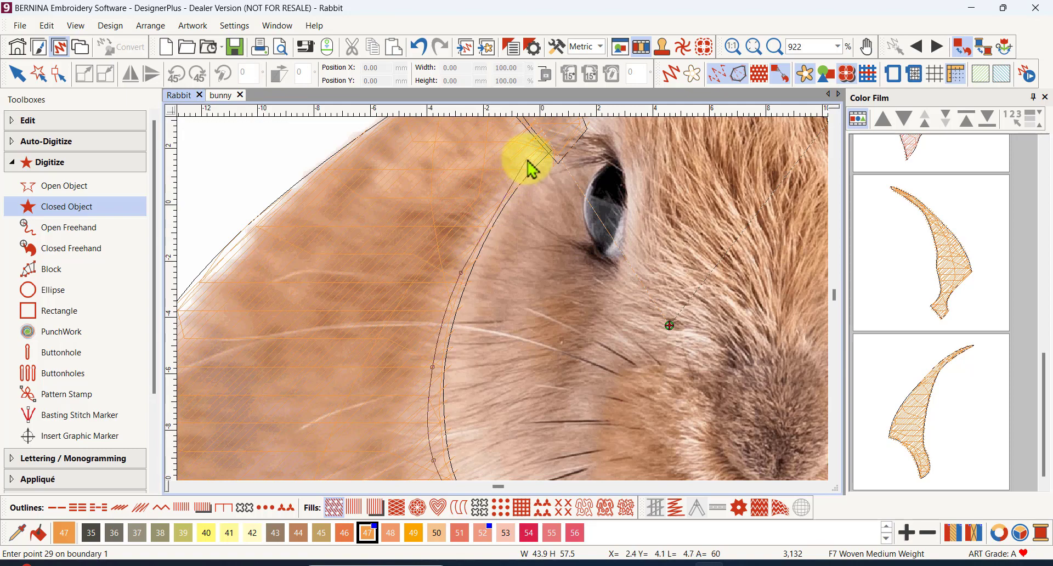
pyautogui.click(527, 160)
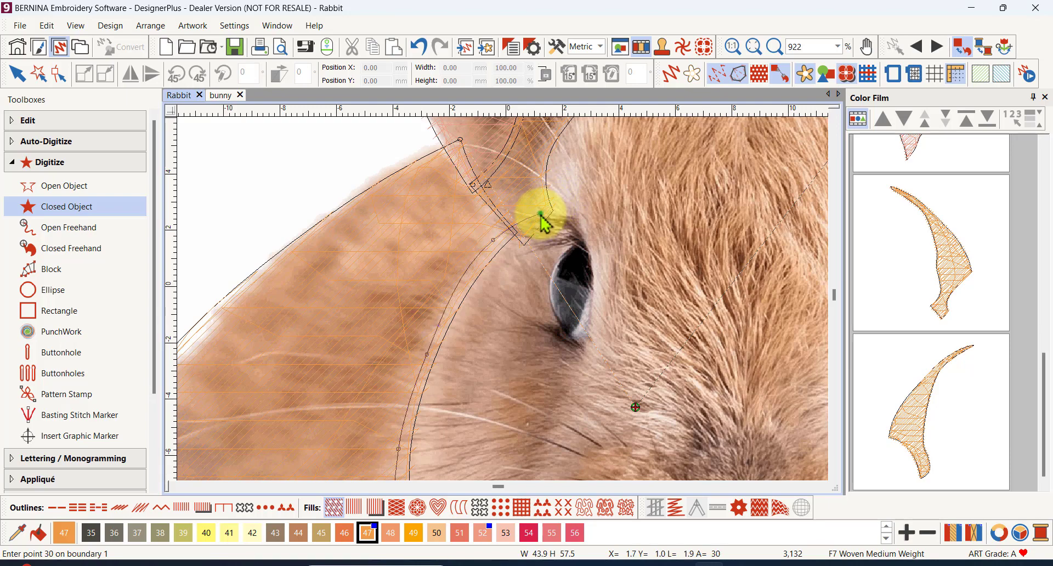
# Trace the head boundary along the left ear's inner base and over the top of the head, and complete the closed object.
pyautogui.click(540, 214)
pyautogui.click(532, 169)
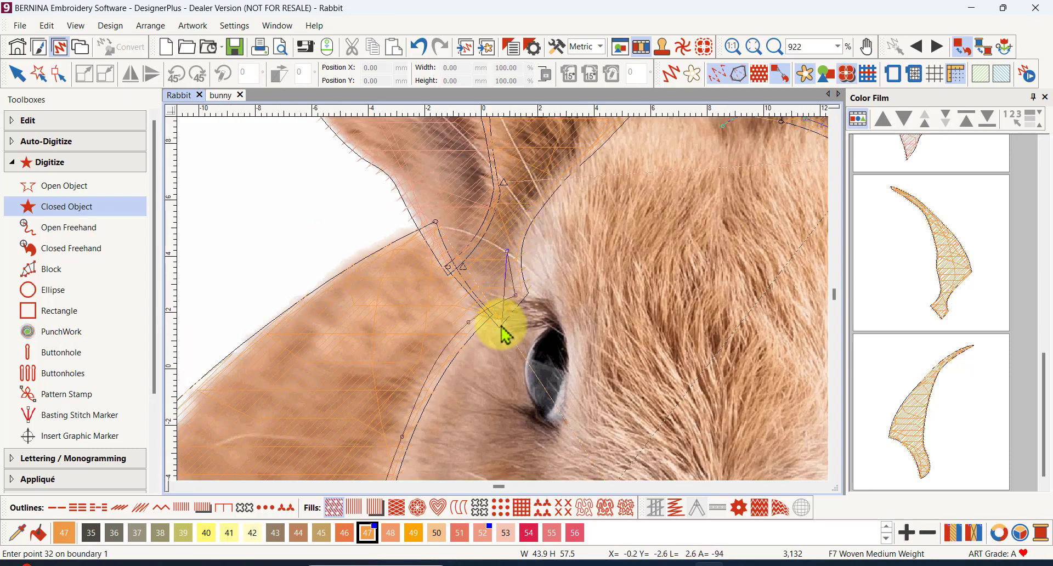
pyautogui.click(541, 185)
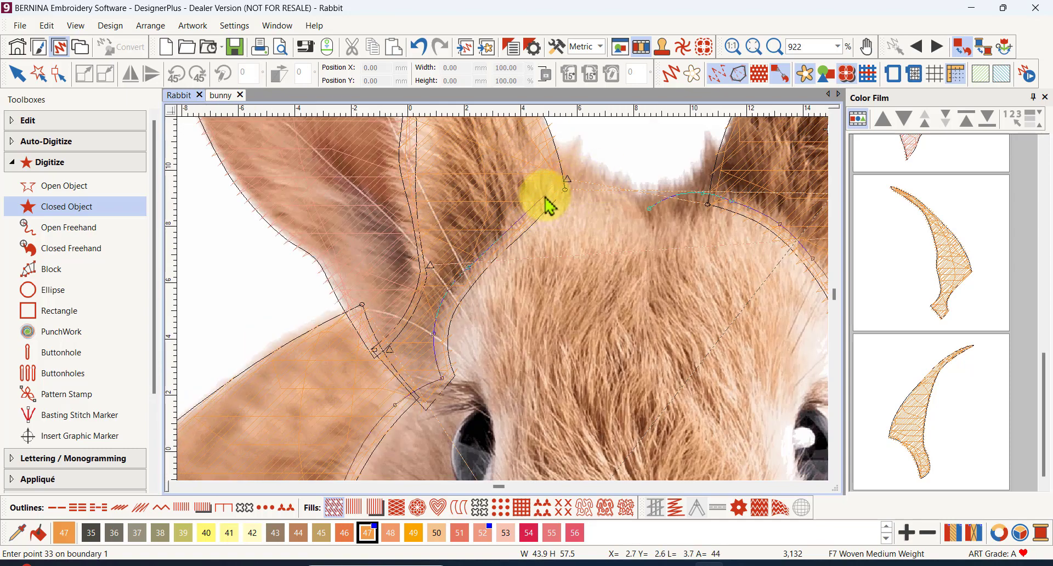
pyautogui.click(544, 195)
pyautogui.click(584, 171)
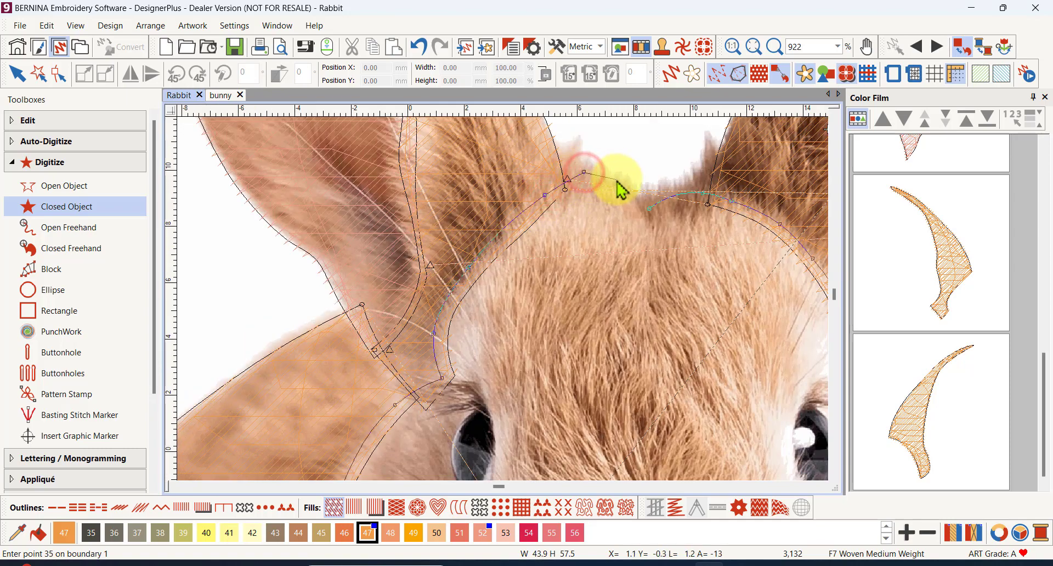
pyautogui.click(617, 180)
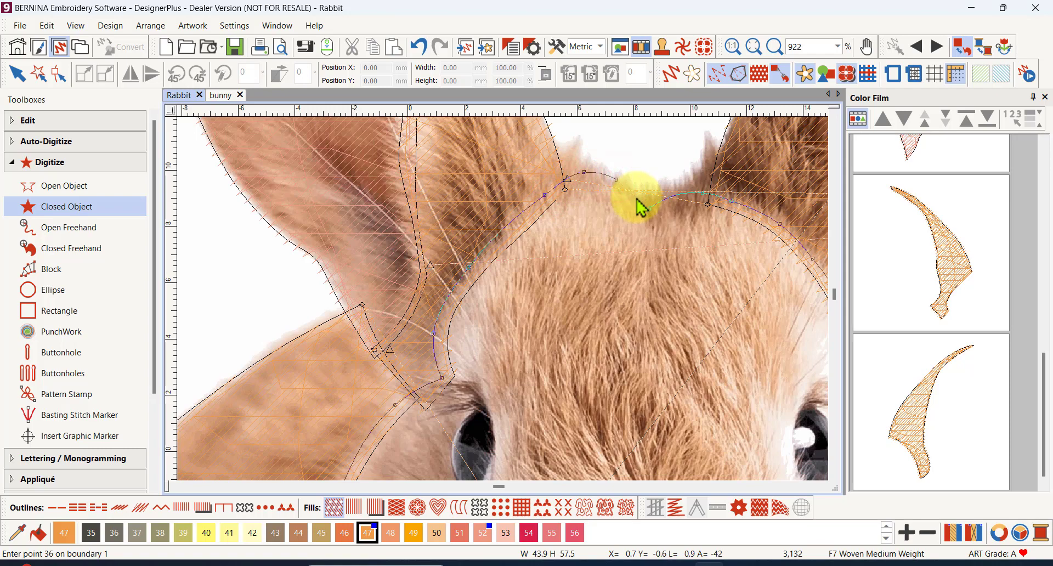
pyautogui.press('Return')
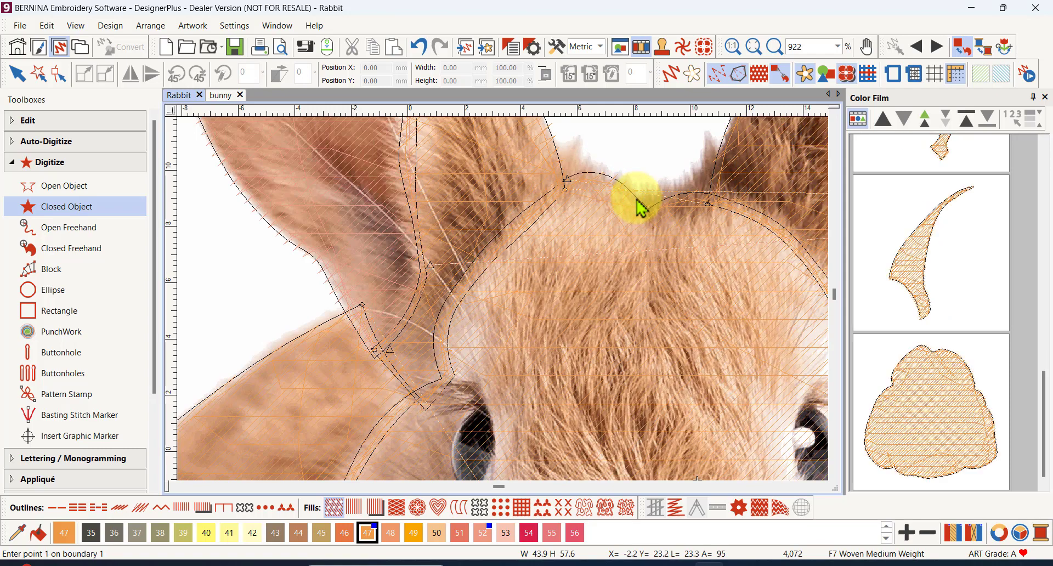
# Show the stitches in realistic view and check the head fill against the whole rabbit.
pyautogui.click(672, 73)
pyautogui.scroll(-8, 667, 287)
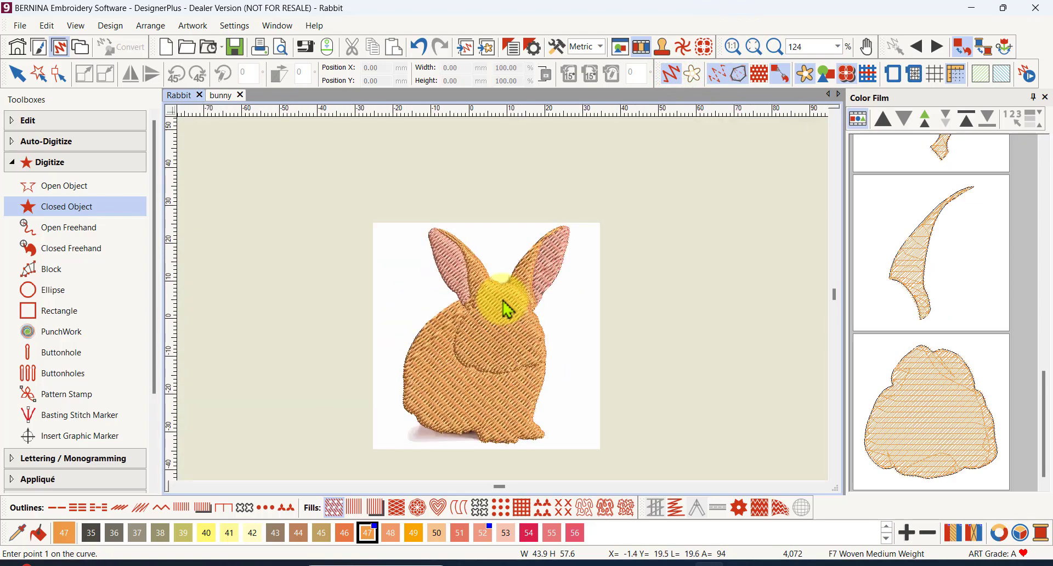
# Examine the seam between the head and body fills up close, and return from realistic to outline stitch view.
pyautogui.scroll(4, 470, 371)
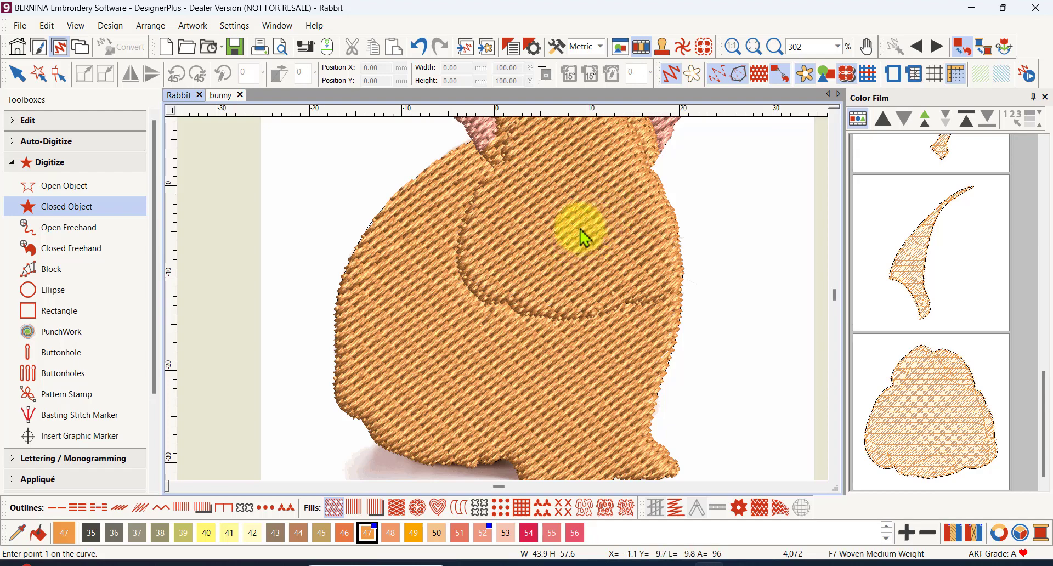
pyautogui.scroll(-2, 500, 301)
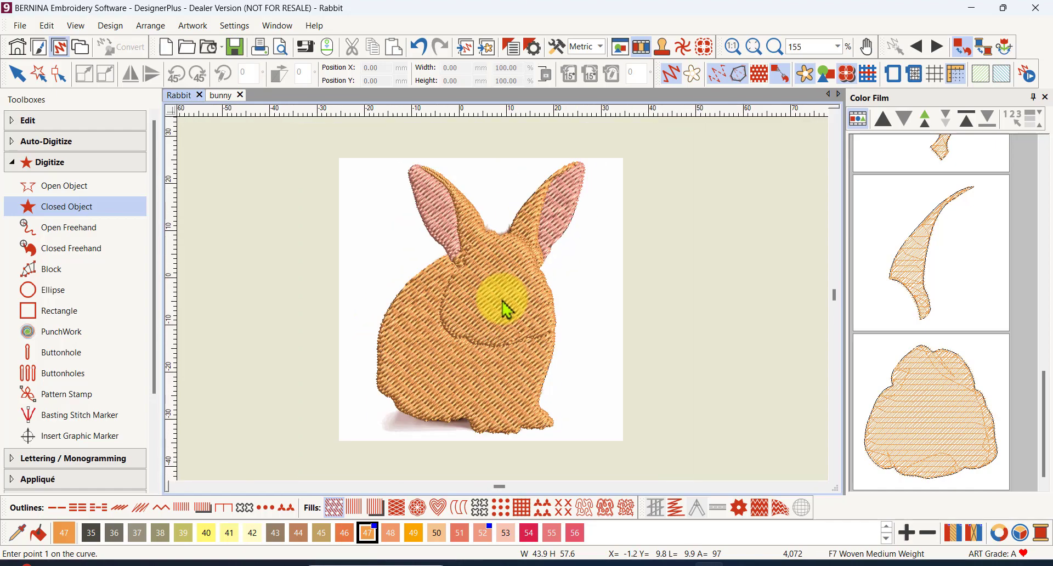
pyautogui.scroll(5, 501, 300)
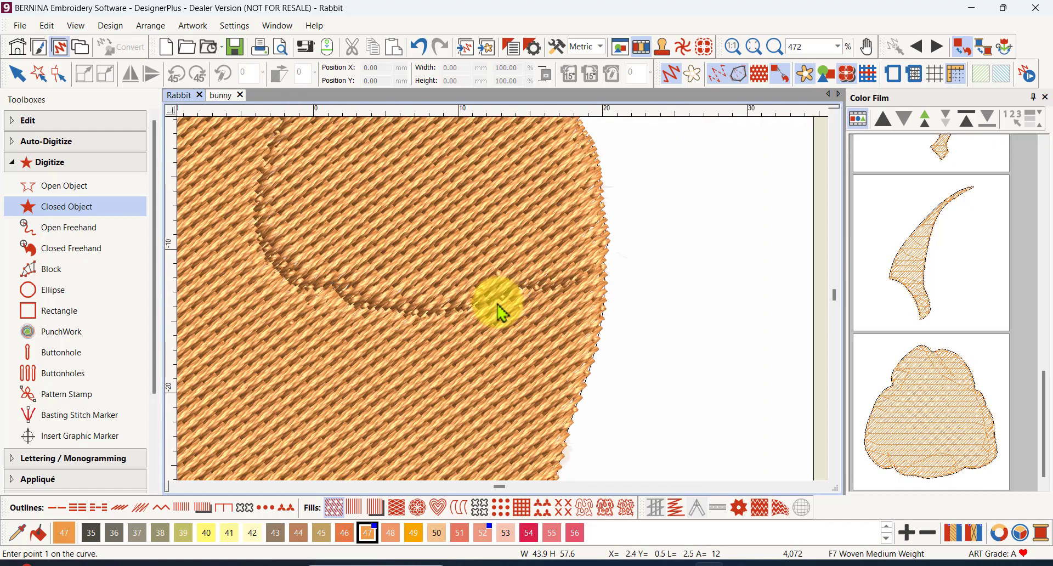
pyautogui.scroll(-1, 475, 300)
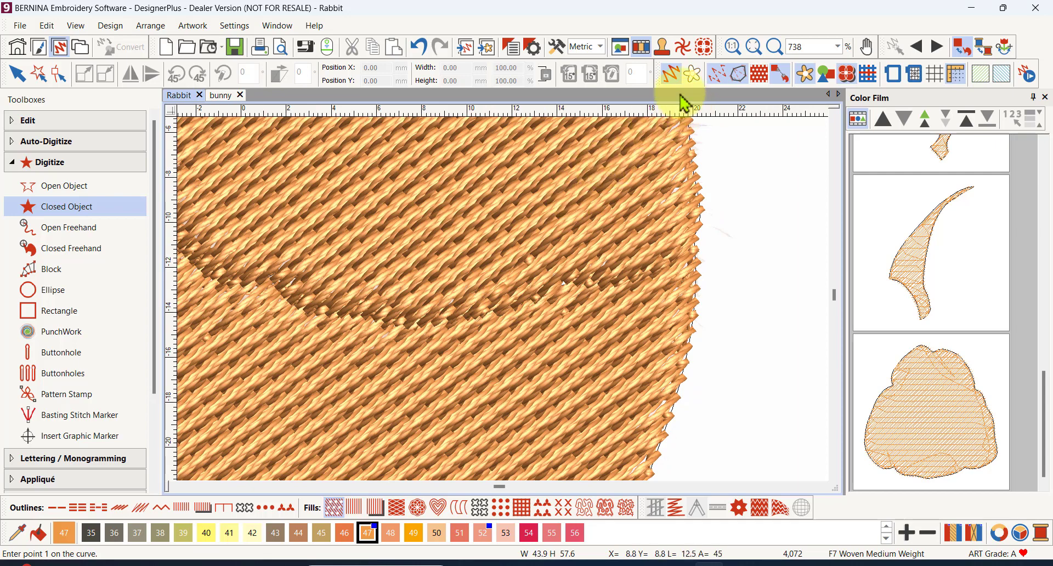
pyautogui.click(671, 76)
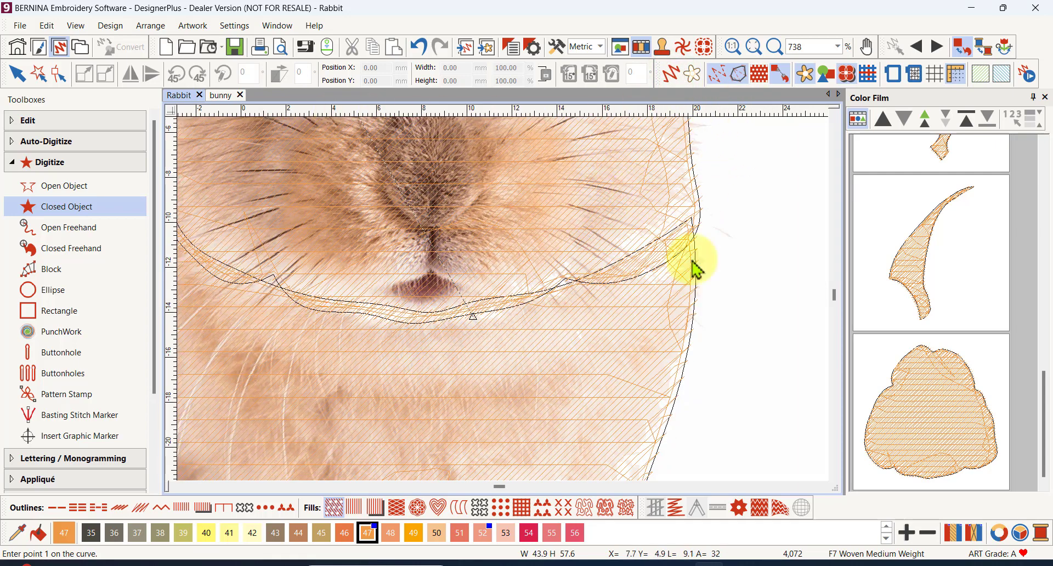
# Reshape the body object by turning the edge point beside the chin into a corner and moving it up along the head outline's notch.
pyautogui.scroll(5, 943, 406)
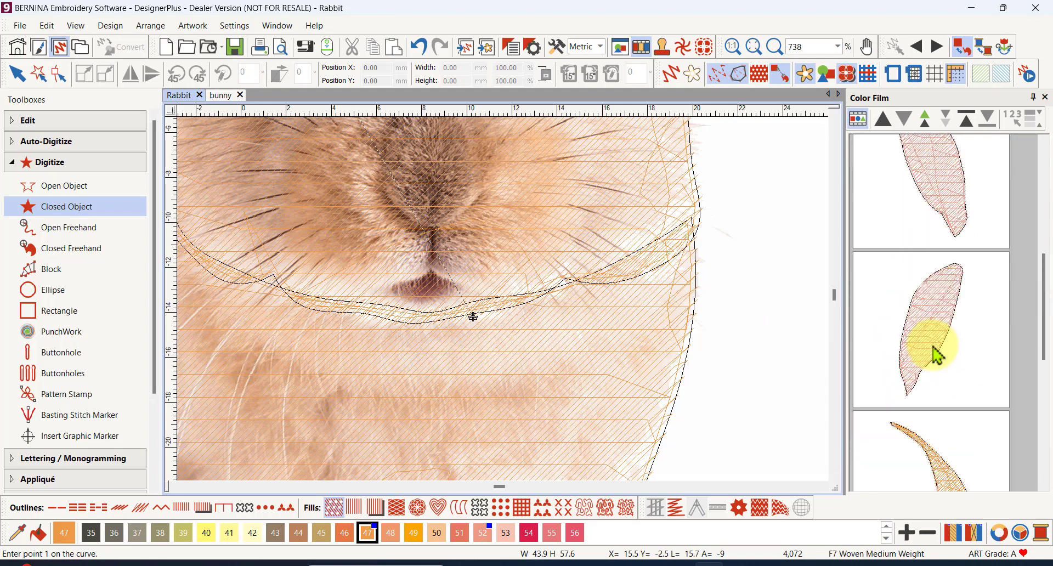
pyautogui.click(923, 352)
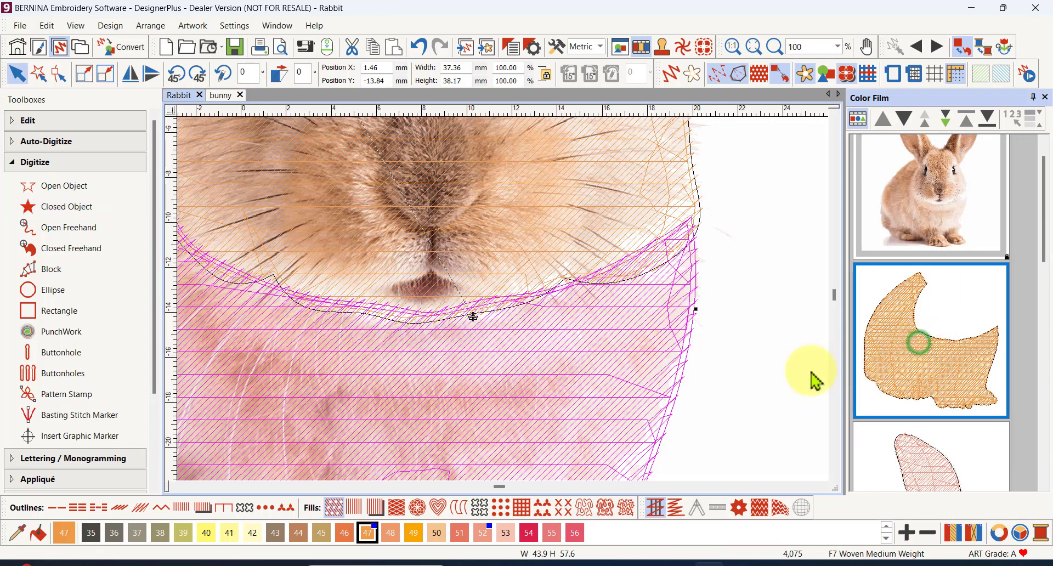
pyautogui.click(59, 74)
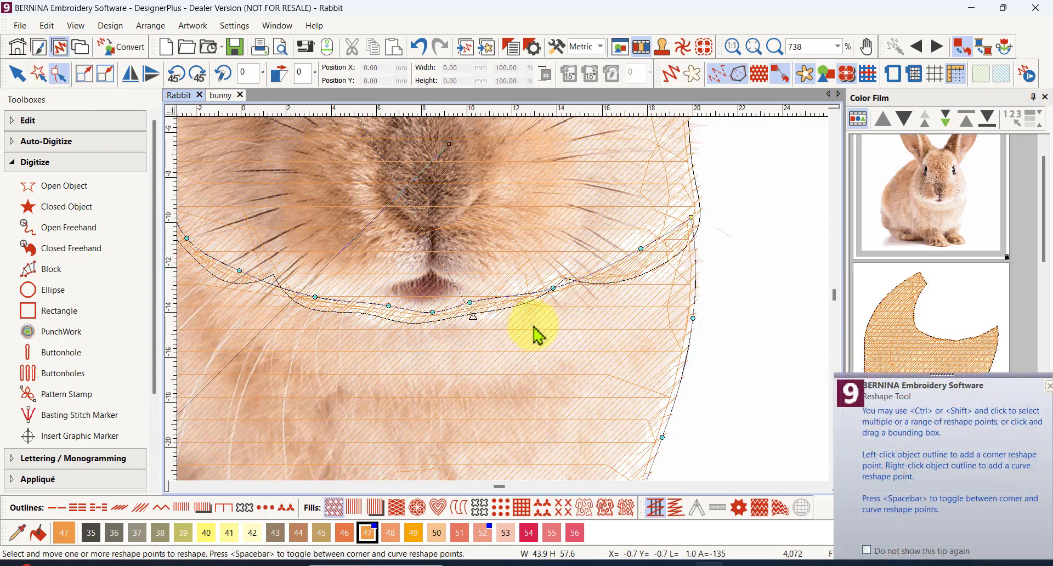
pyautogui.scroll(3, 542, 328)
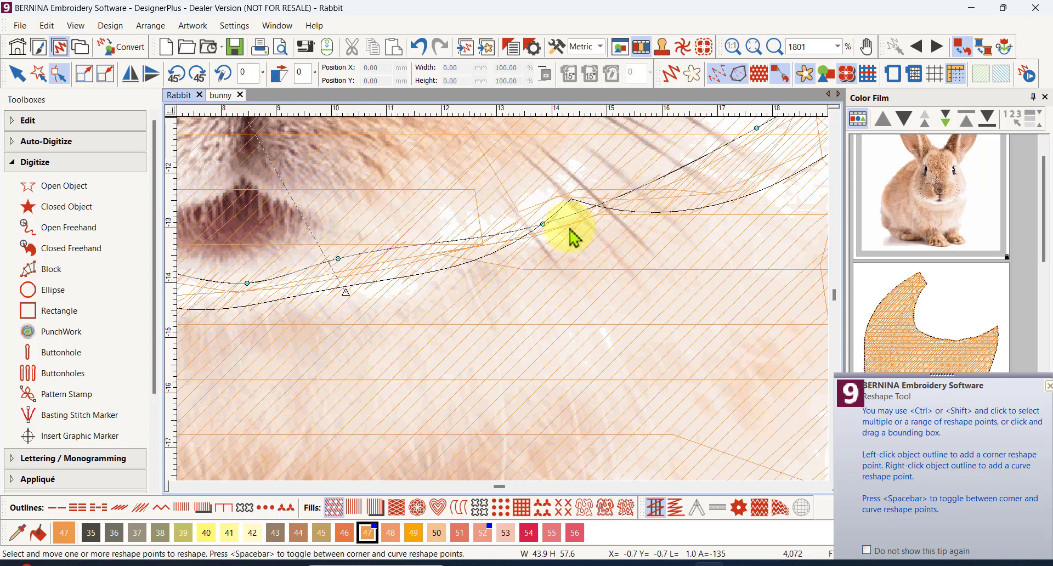
pyautogui.click(542, 225)
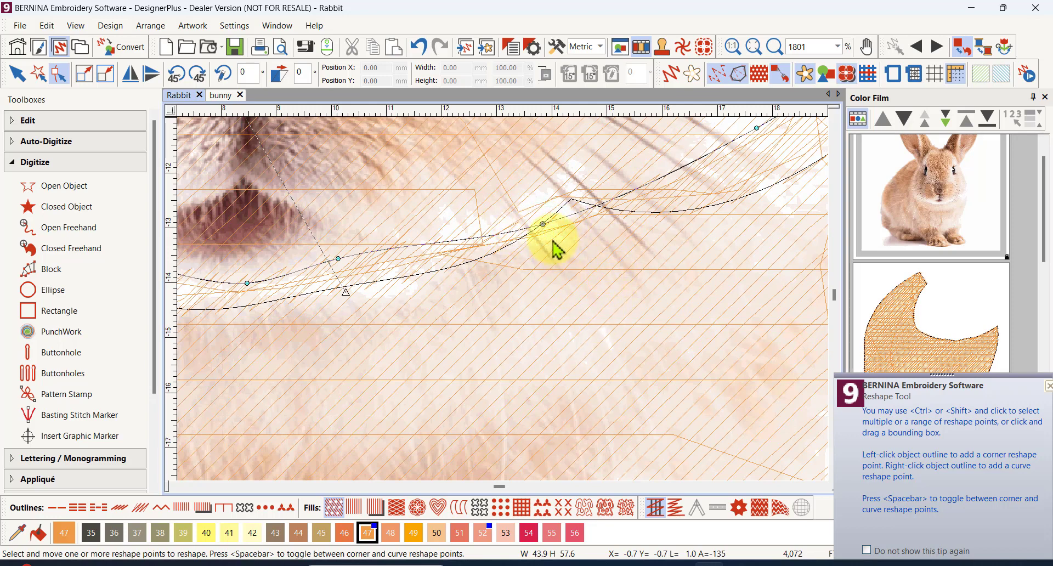
pyautogui.press('space')
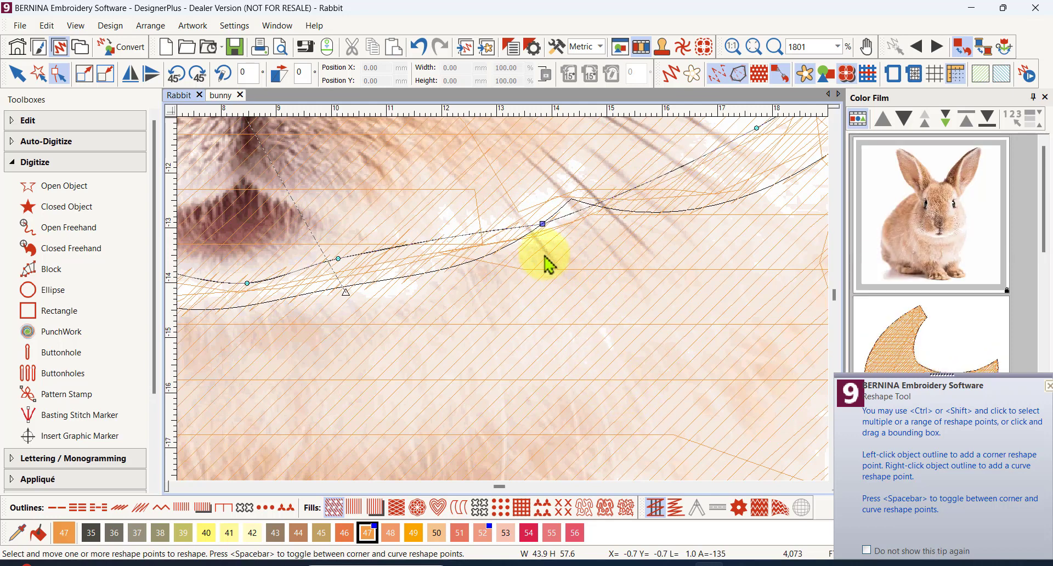
pyautogui.moveTo(544, 223); pyautogui.dragTo(570, 185)
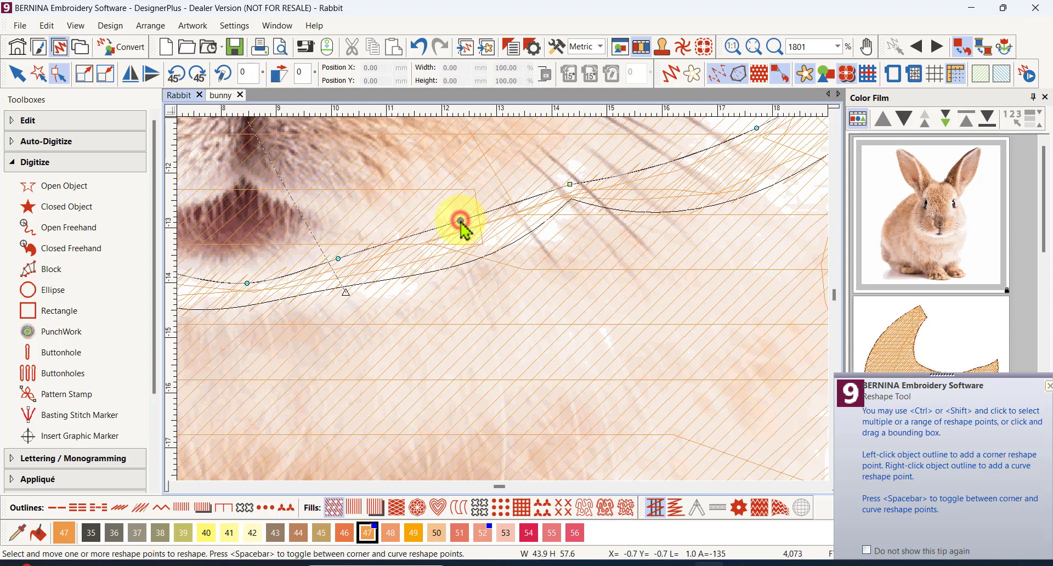
# Add a curve point to the body edge near the chin and shift the neighbouring points so the edge runs parallel to the head outline.
pyautogui.moveTo(460, 220); pyautogui.dragTo(463, 228)
pyautogui.moveTo(463, 241); pyautogui.dragTo(463, 243)
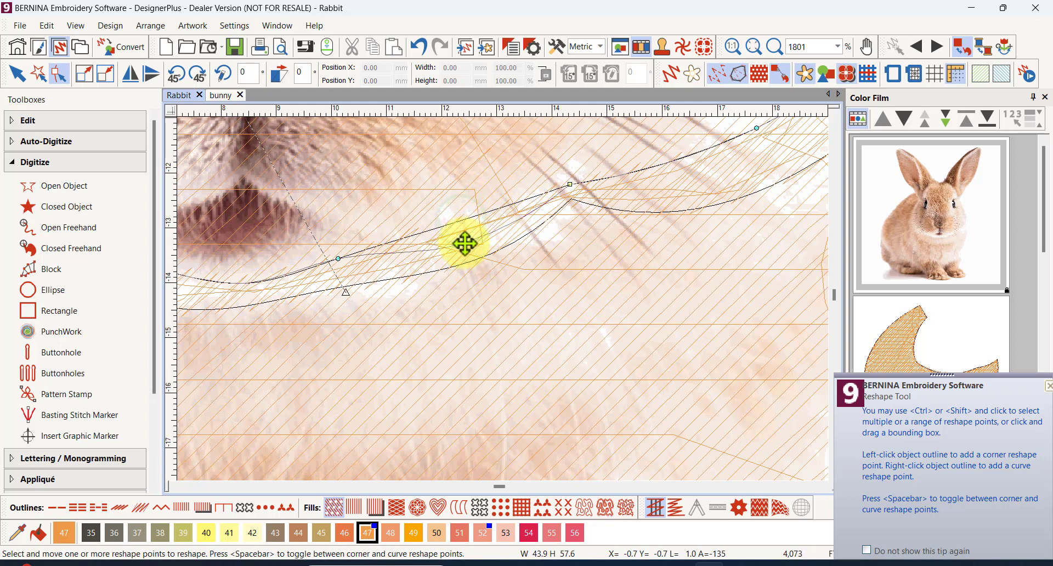
pyautogui.moveTo(337, 261); pyautogui.dragTo(337, 267)
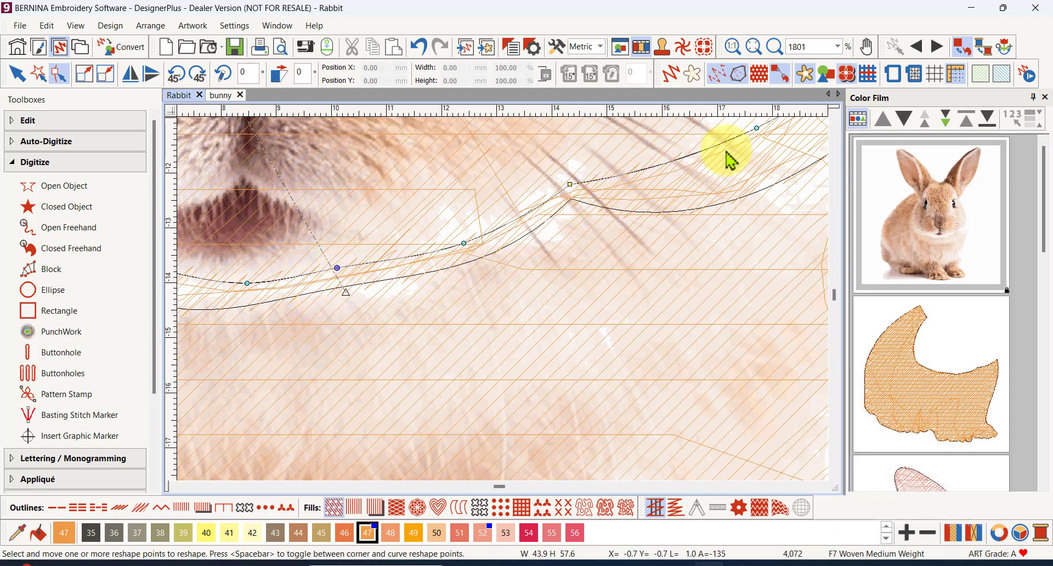
pyautogui.moveTo(759, 136); pyautogui.dragTo(767, 158)
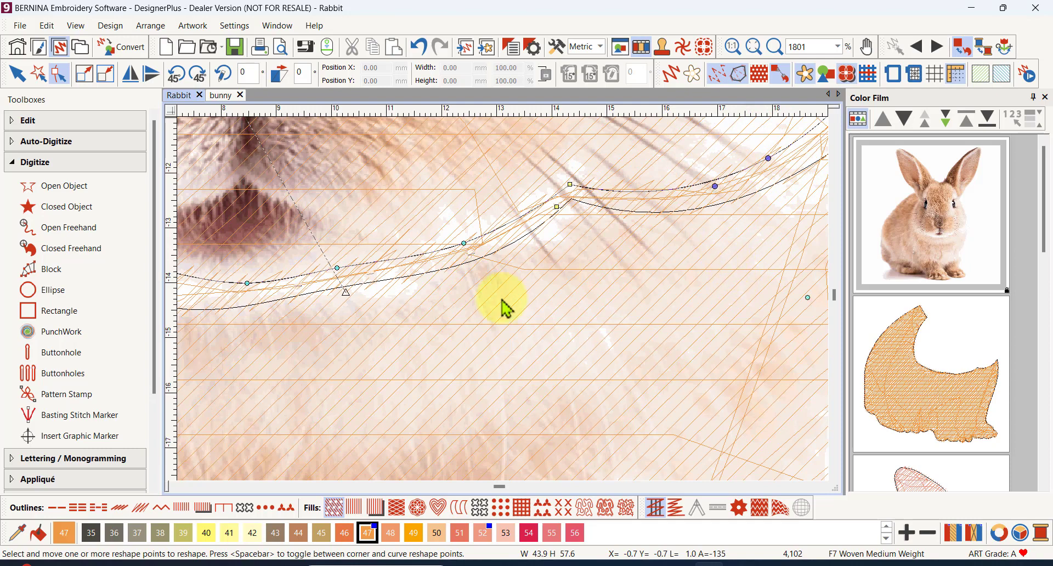
# Move the body edge's corner point on the left of the chin up to follow the notch in the head outline.
pyautogui.scroll(-2, 504, 309)
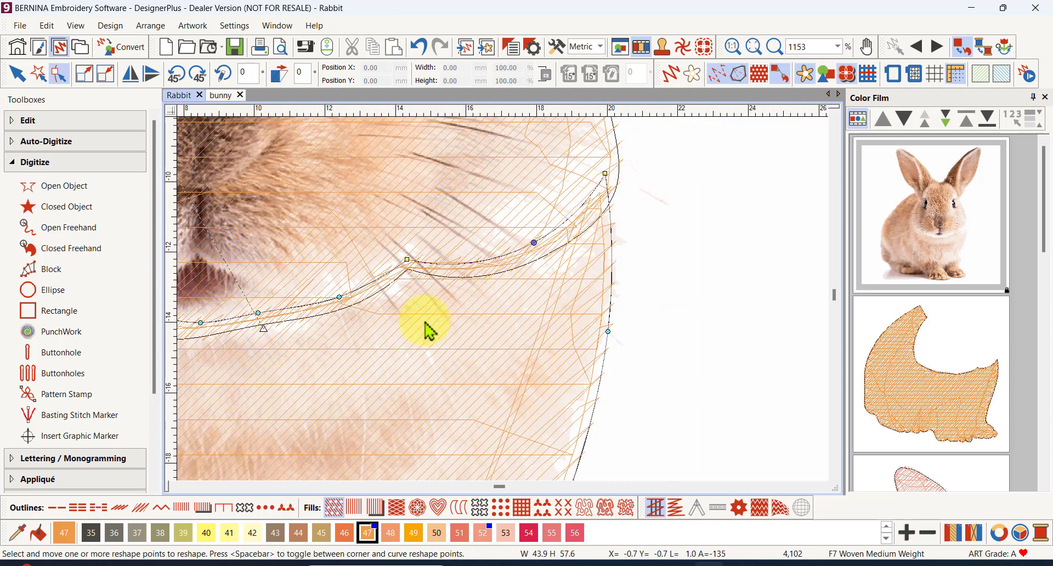
pyautogui.scroll(-3, 511, 310)
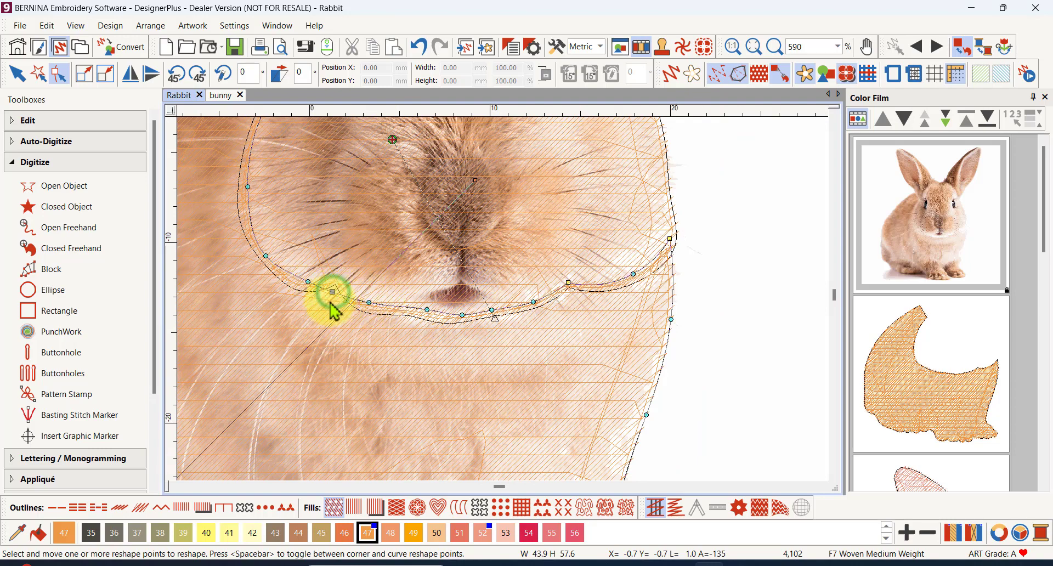
pyautogui.moveTo(338, 282); pyautogui.dragTo(339, 277)
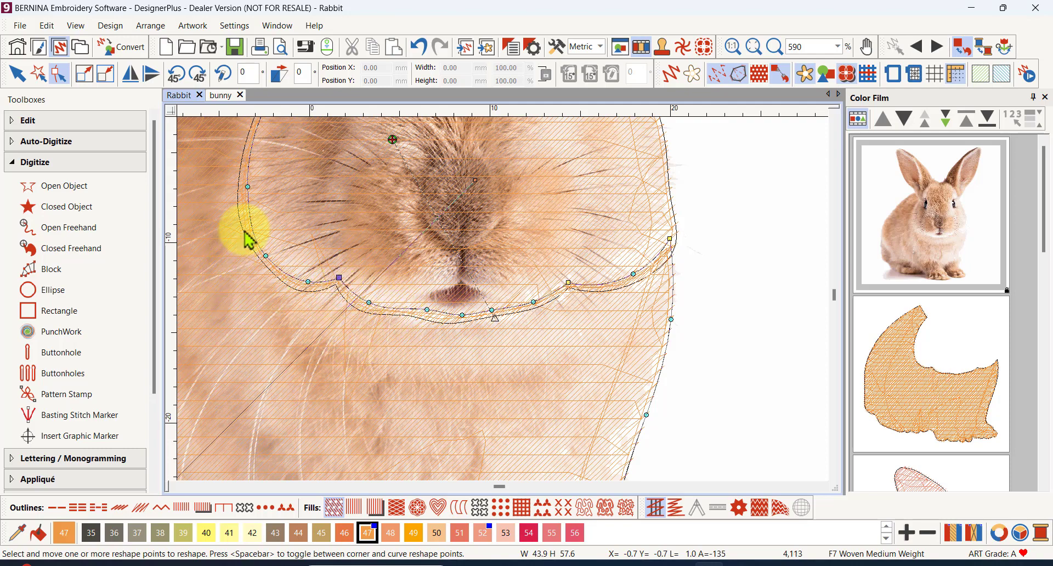
# Reshape the left ear's fur object by moving its lowest corner point up slightly to the top corner of the body object.
pyautogui.scroll(-2, 244, 230)
pyautogui.scroll(3, 538, 176)
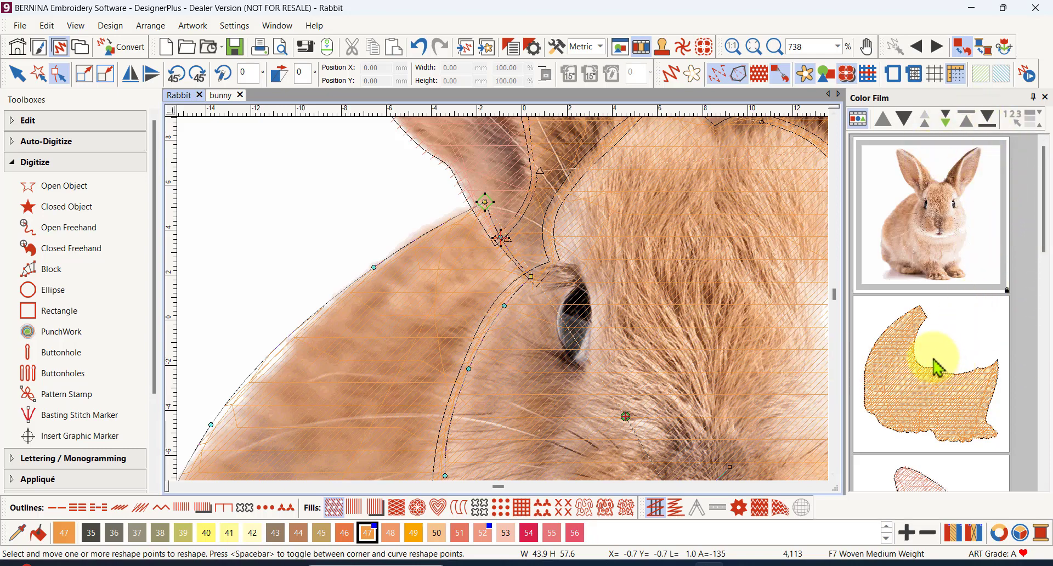
pyautogui.scroll(-1, 929, 366)
pyautogui.scroll(-4, 928, 367)
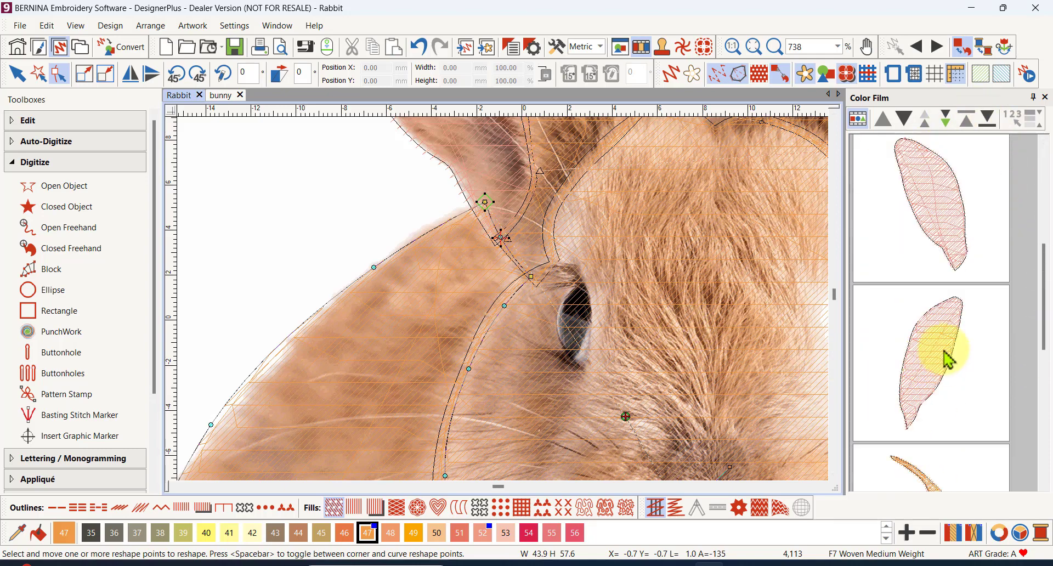
pyautogui.scroll(-2, 953, 364)
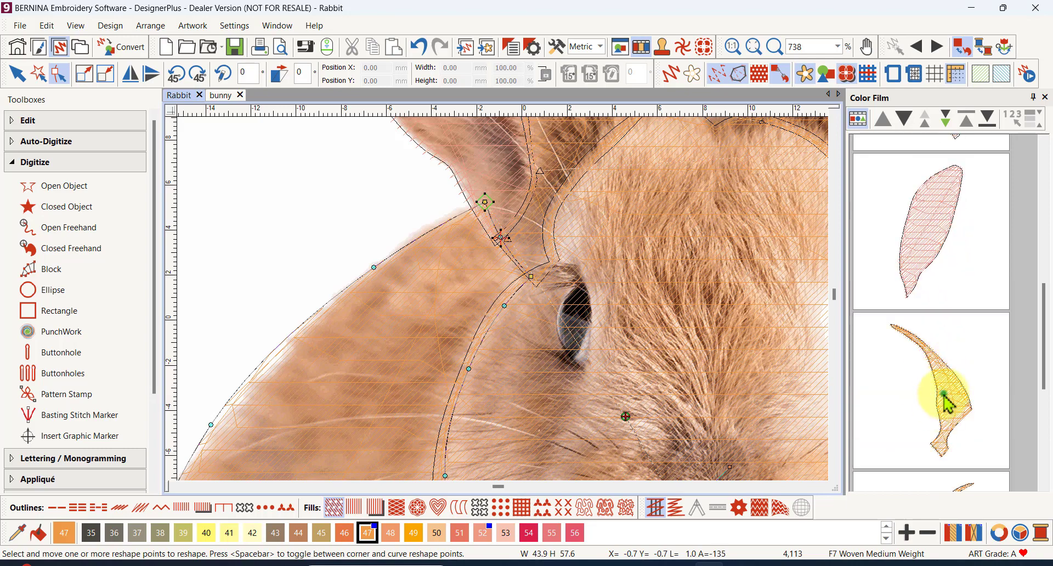
pyautogui.click(943, 394)
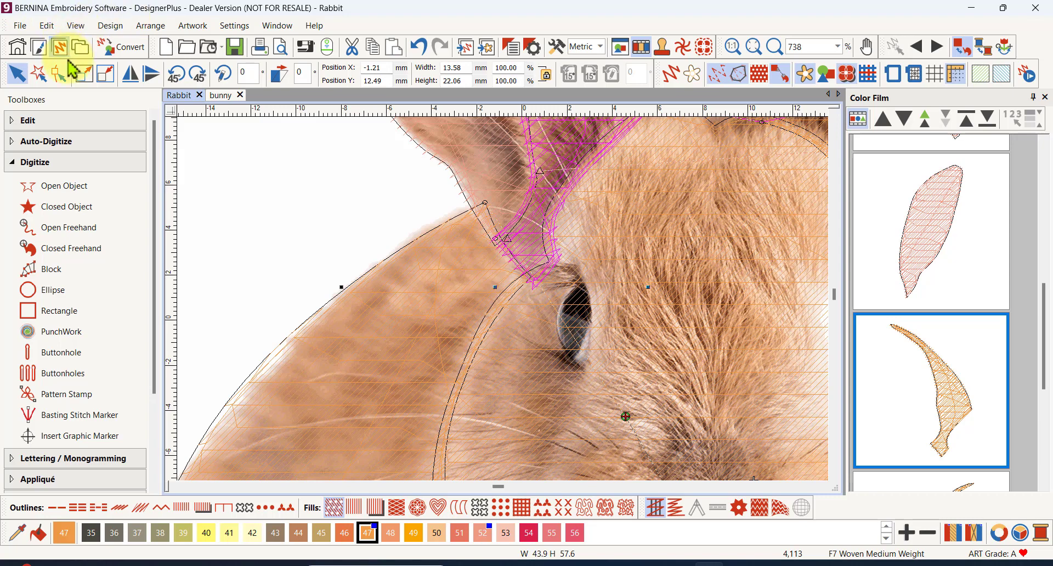
pyautogui.click(57, 77)
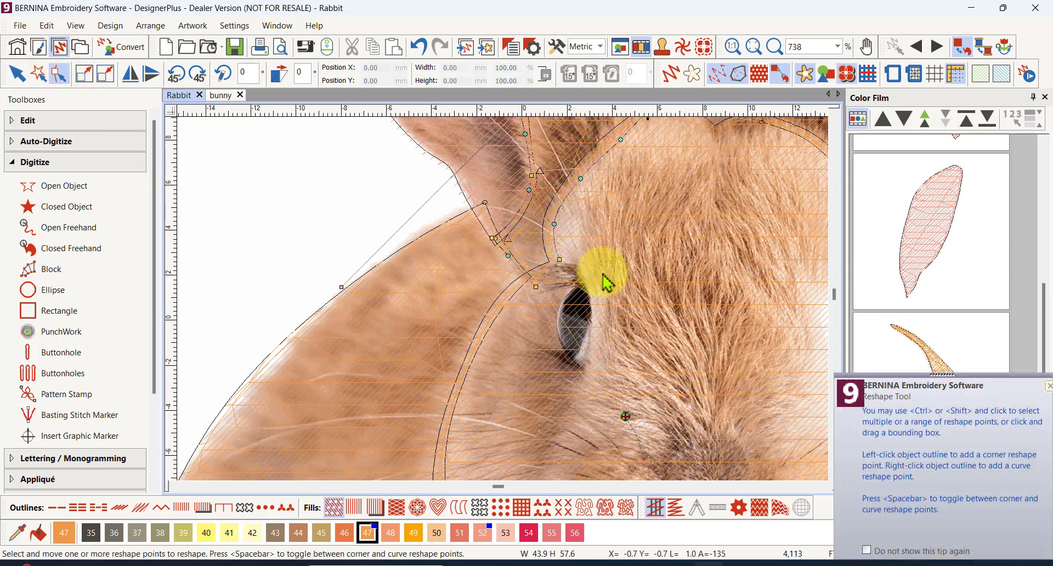
pyautogui.click(537, 285)
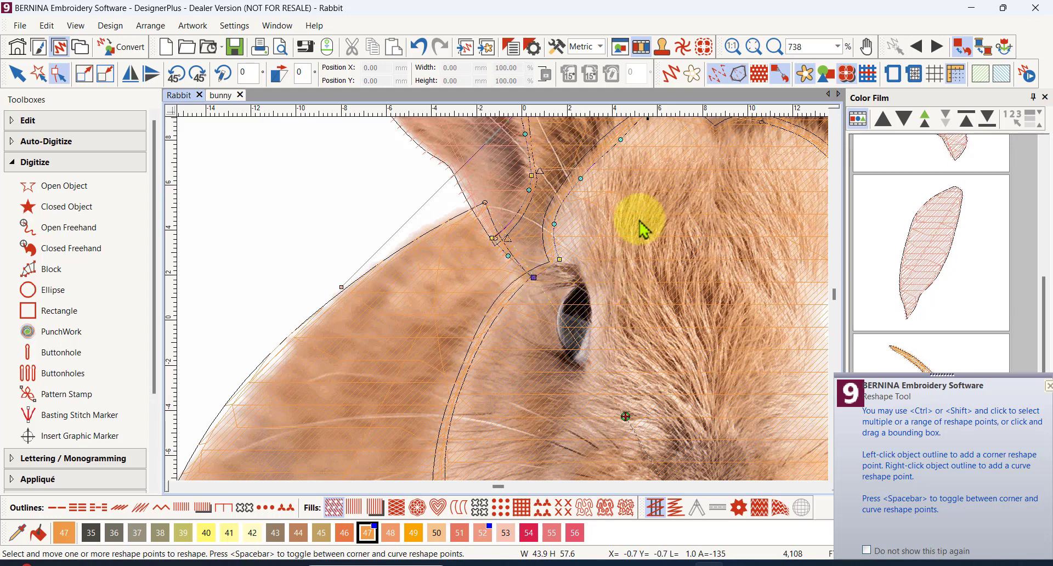
# Check the reshaped edges across the rabbit in realistic view, then end reshaping and clear the selection.
pyautogui.scroll(-3, 504, 310)
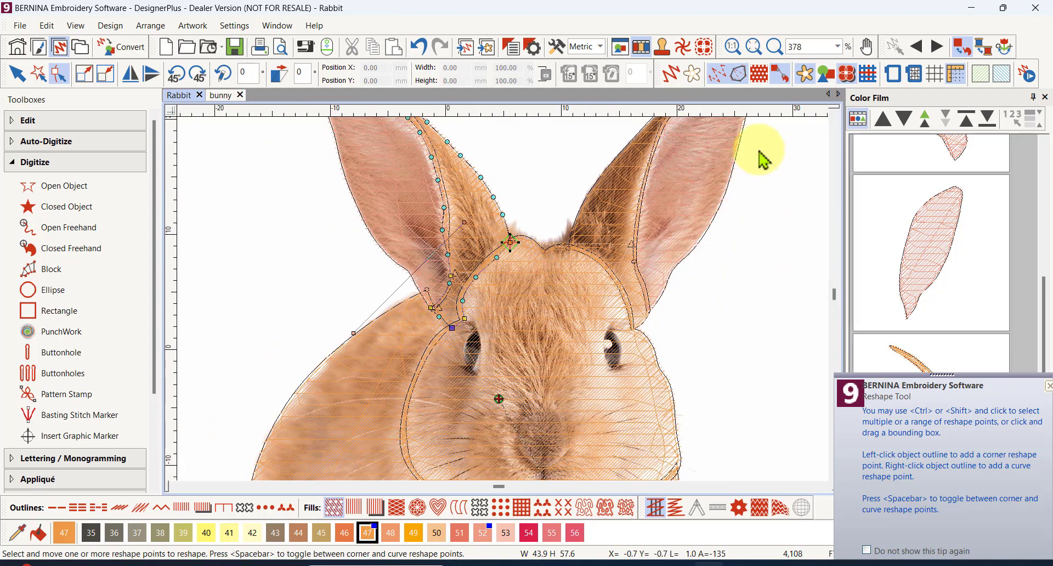
pyautogui.click(674, 78)
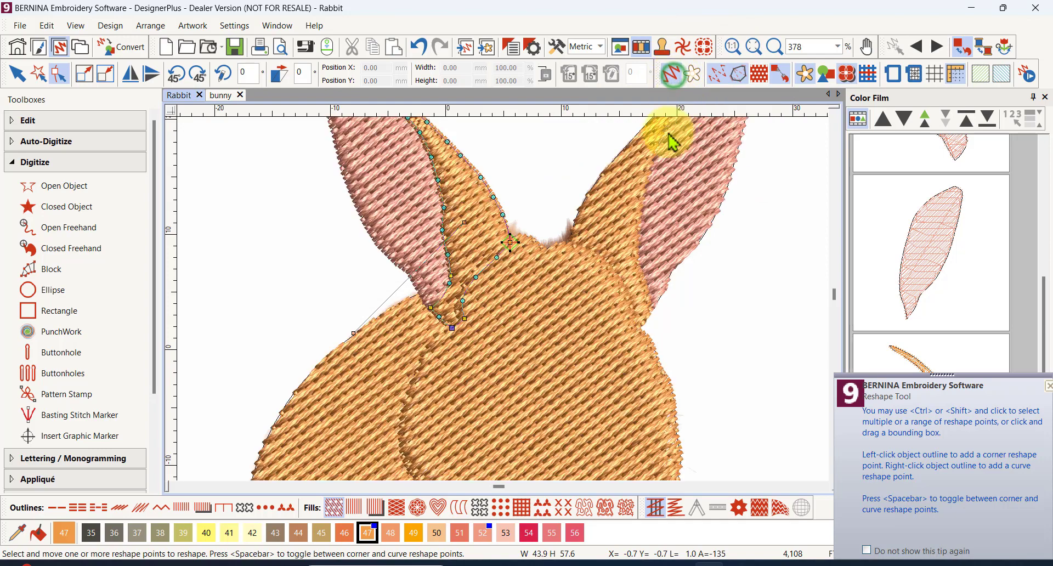
pyautogui.scroll(-2, 505, 307)
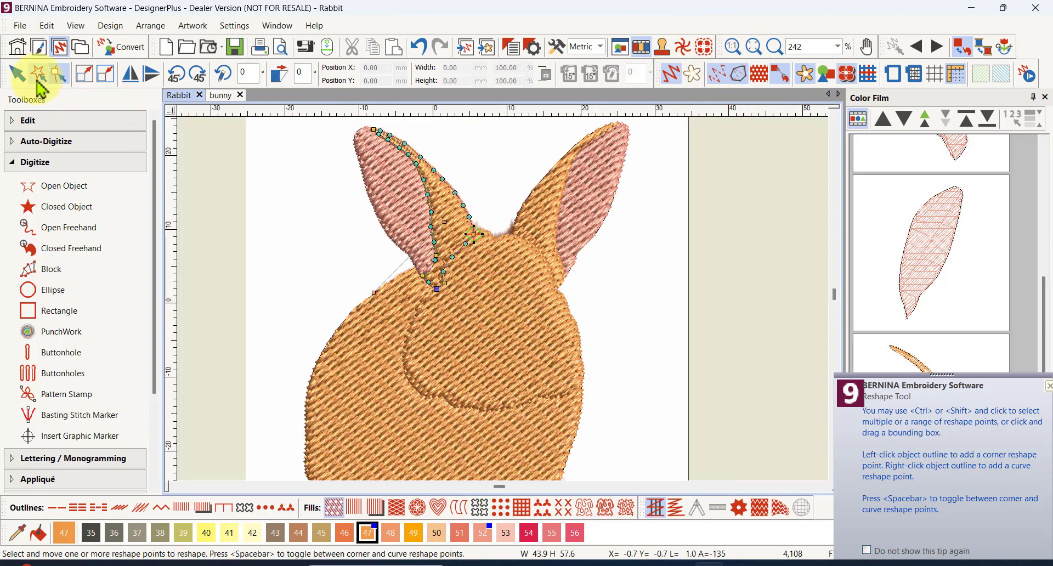
pyautogui.click(17, 73)
pyautogui.click(640, 280)
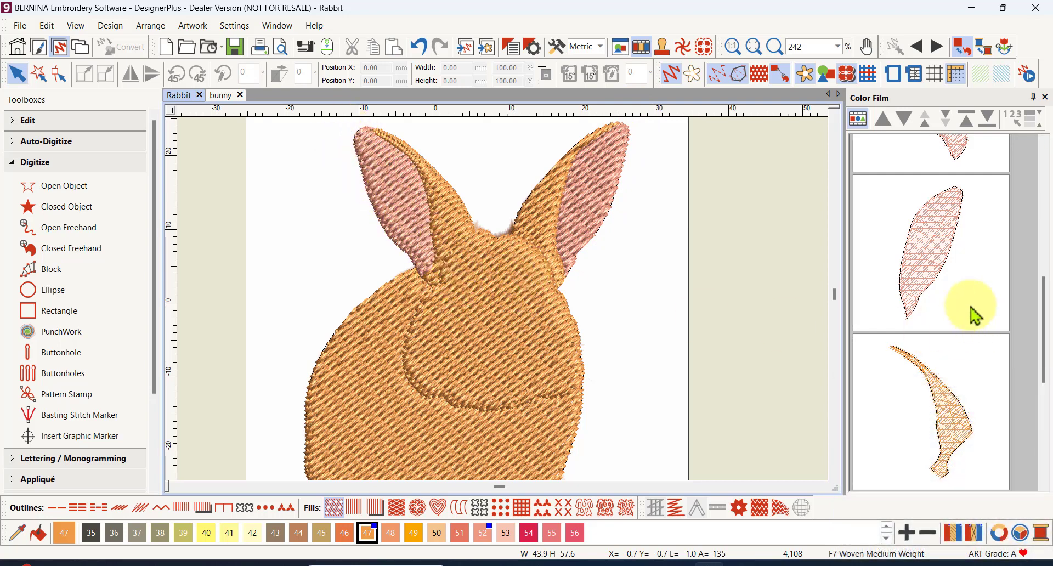
# Reshape the left inner ear object by rotating its stitch angle line to about 127°.
pyautogui.click(933, 270)
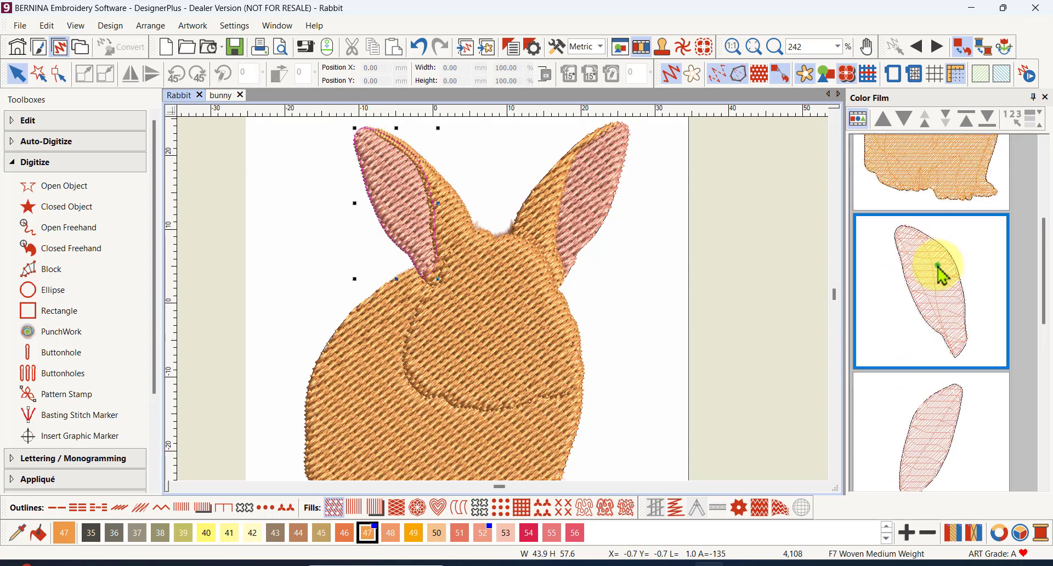
pyautogui.click(59, 73)
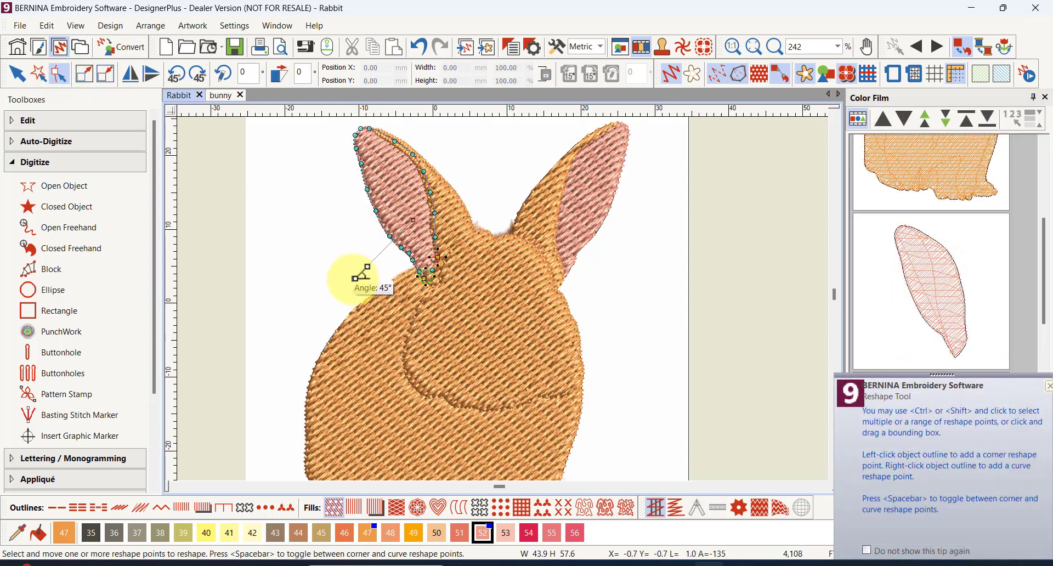
pyautogui.click(353, 278)
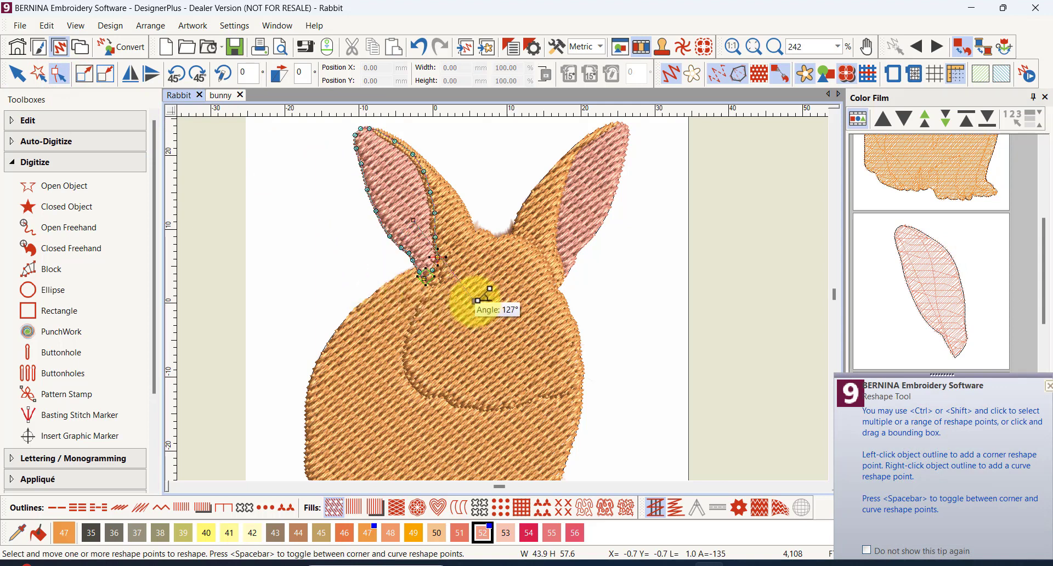
pyautogui.click(475, 301)
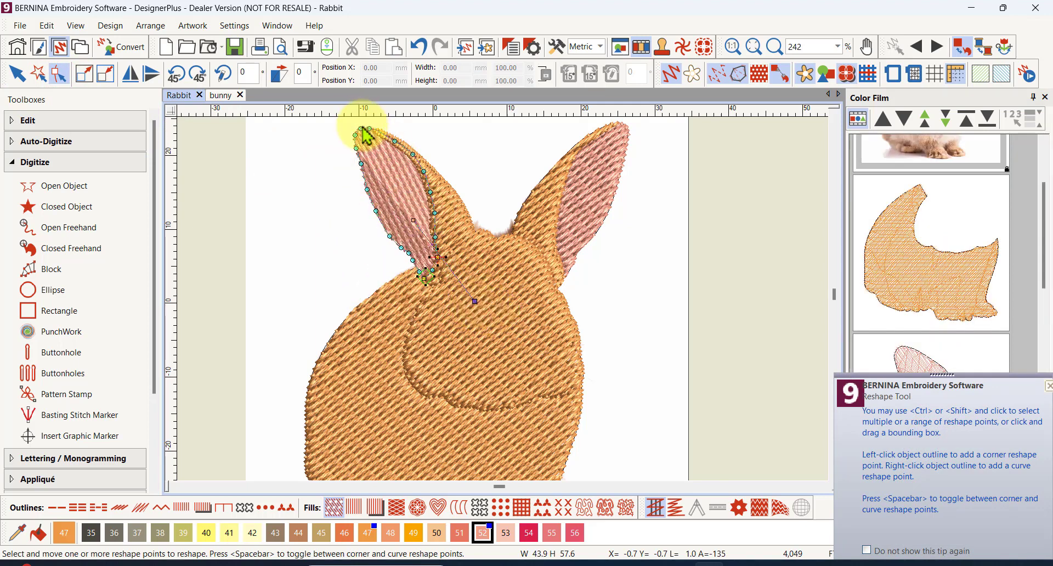
pyautogui.click(413, 220)
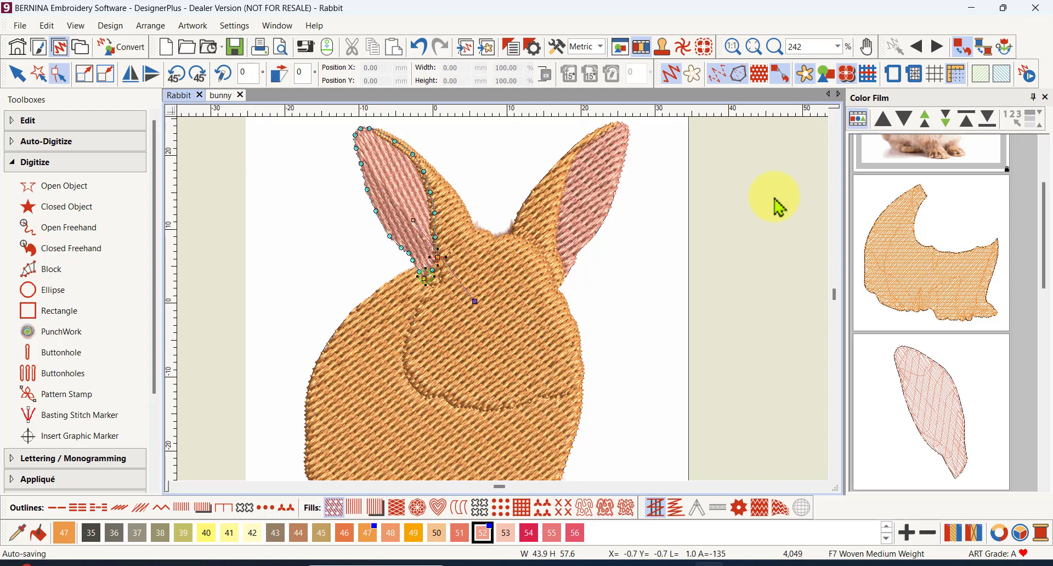
# Reshape the right ear's fur object by rotating its stitch angle line to slope down and outward past the ear's outer edge.
pyautogui.press('Tab')
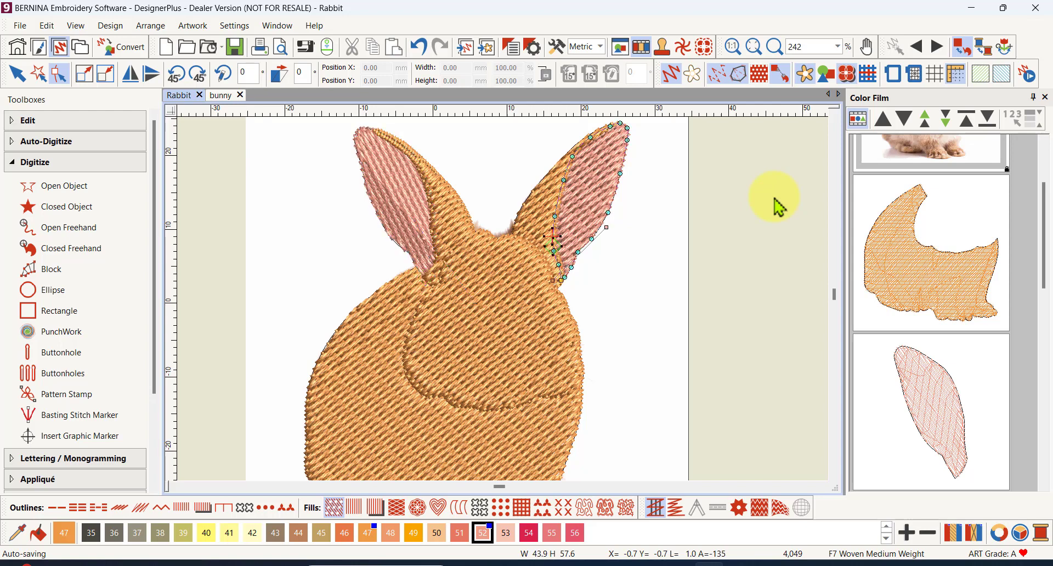
pyautogui.press('Tab')
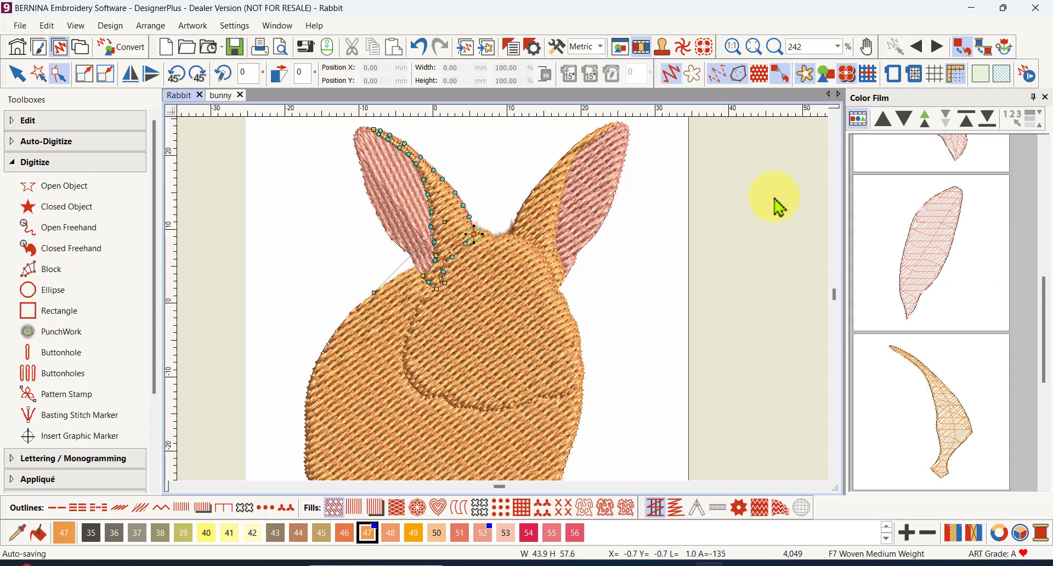
pyautogui.press('Tab')
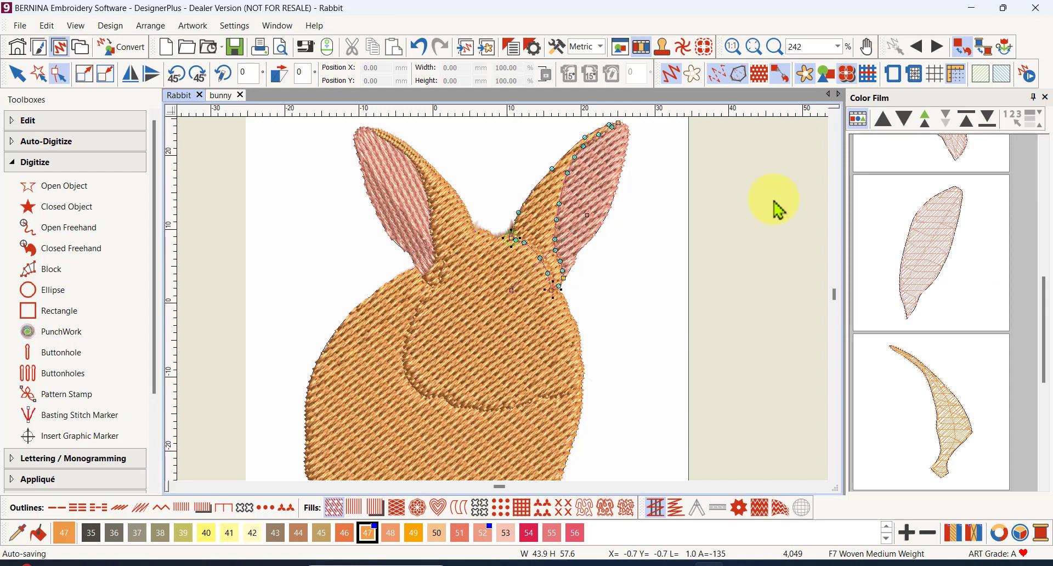
pyautogui.scroll(2, 585, 188)
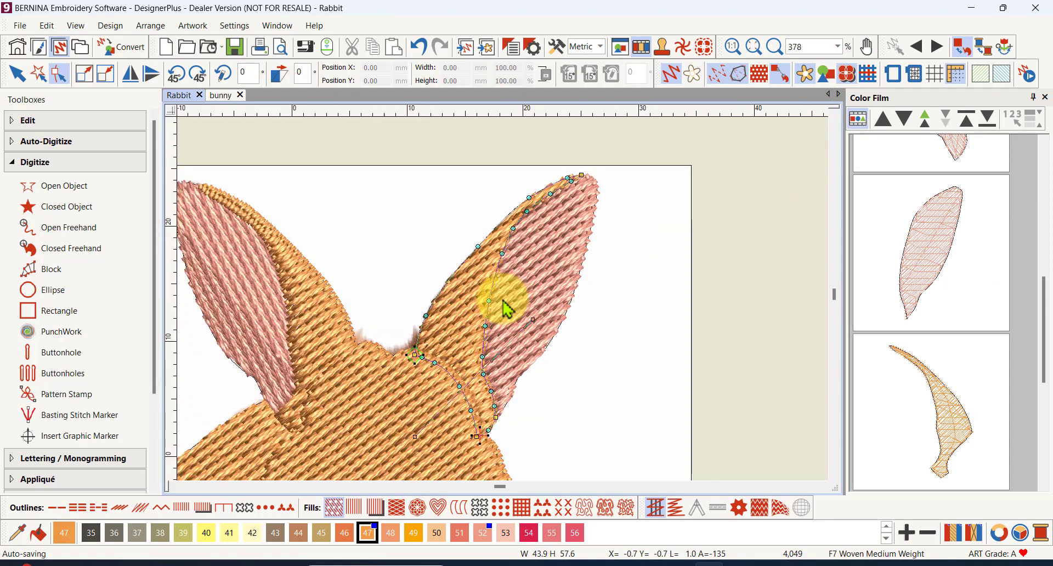
pyautogui.scroll(1, 503, 308)
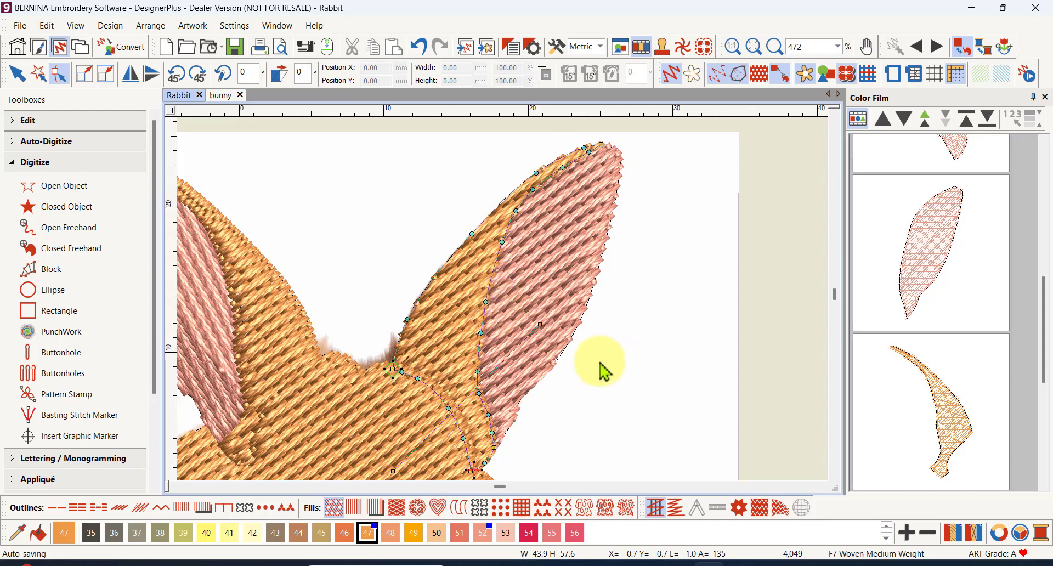
pyautogui.scroll(-2, 501, 298)
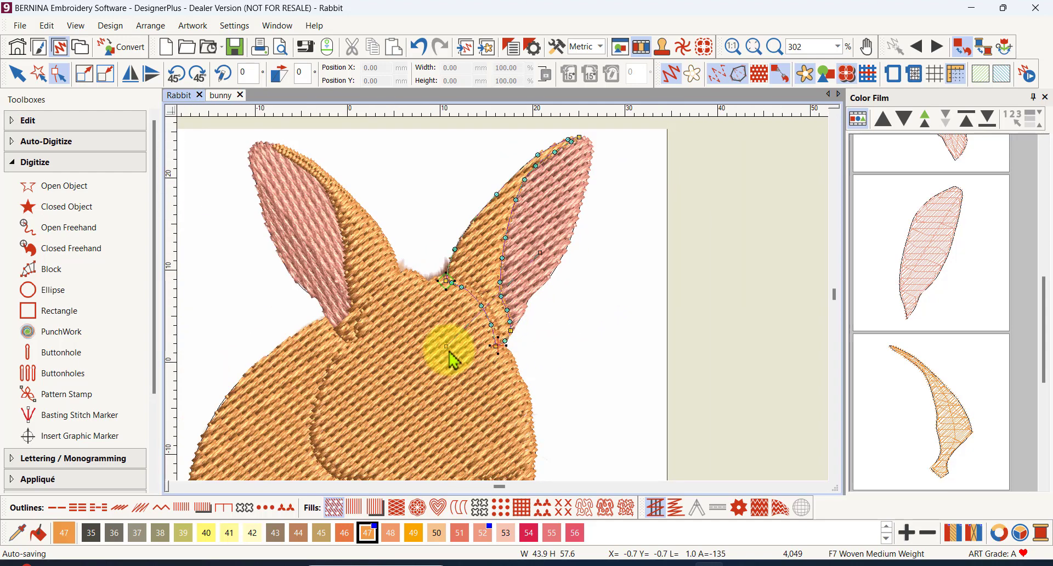
pyautogui.moveTo(449, 348); pyautogui.dragTo(615, 304)
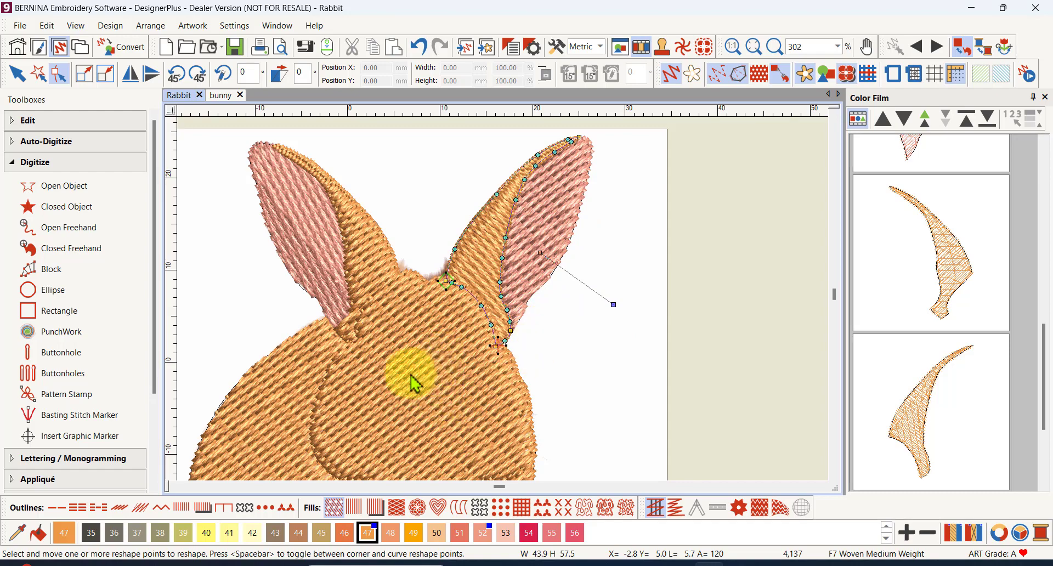
# Reshape the head object by rotating its stitch angle line from 45° to nearly vertical.
pyautogui.scroll(-1, 507, 308)
pyautogui.scroll(-3, 505, 309)
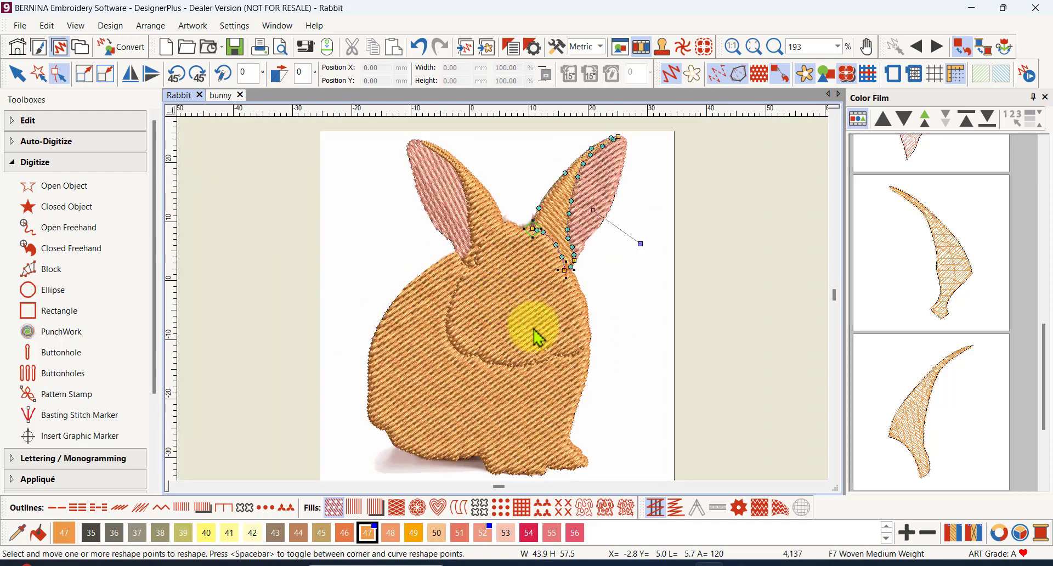
pyautogui.scroll(4, 501, 299)
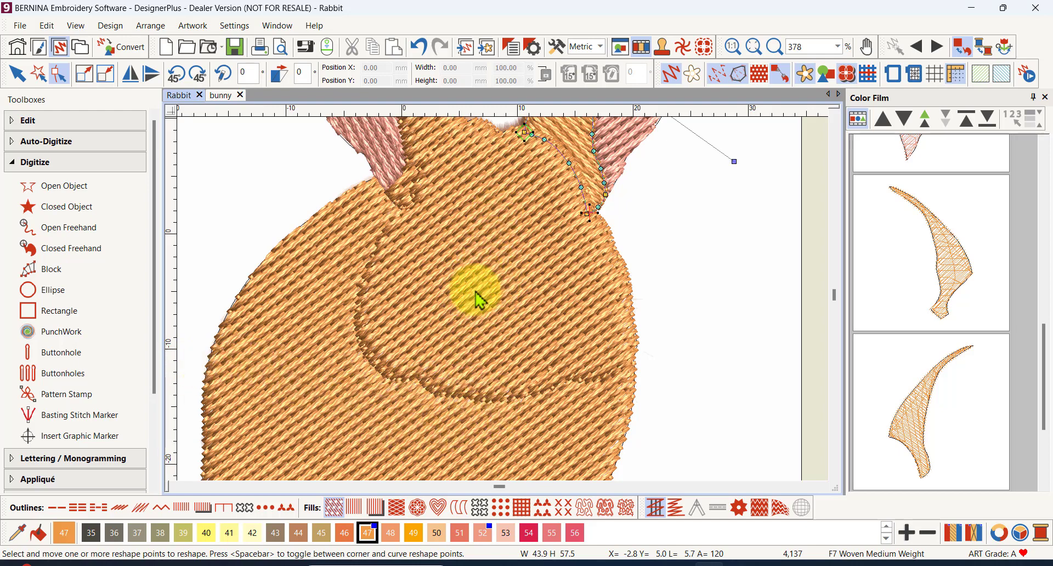
pyautogui.click(513, 289)
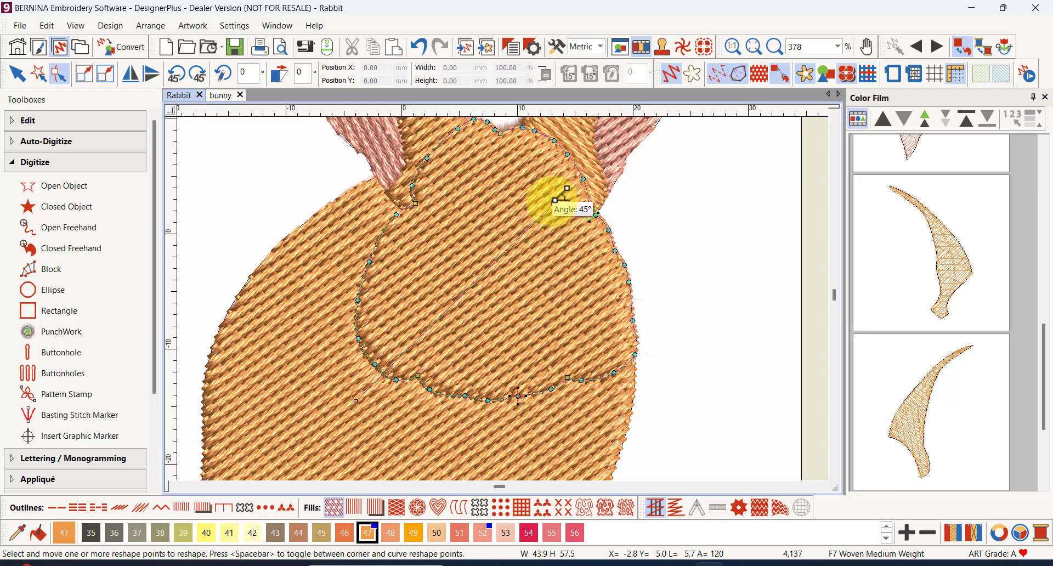
pyautogui.moveTo(555, 200); pyautogui.dragTo(356, 196)
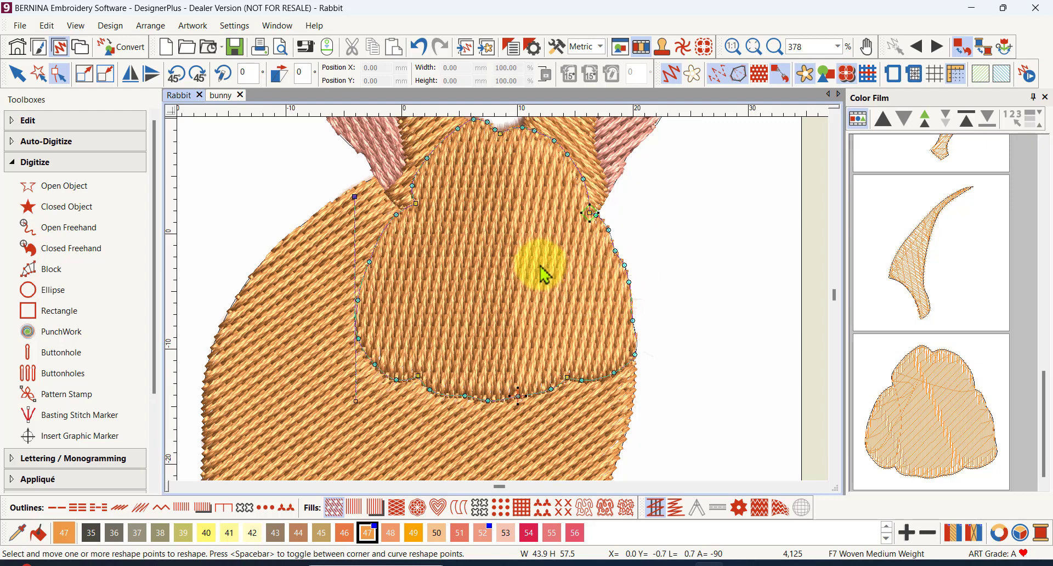
# Select the body object and reshape it by rotating its stitch angle line to horizontal.
pyautogui.scroll(-4, 500, 311)
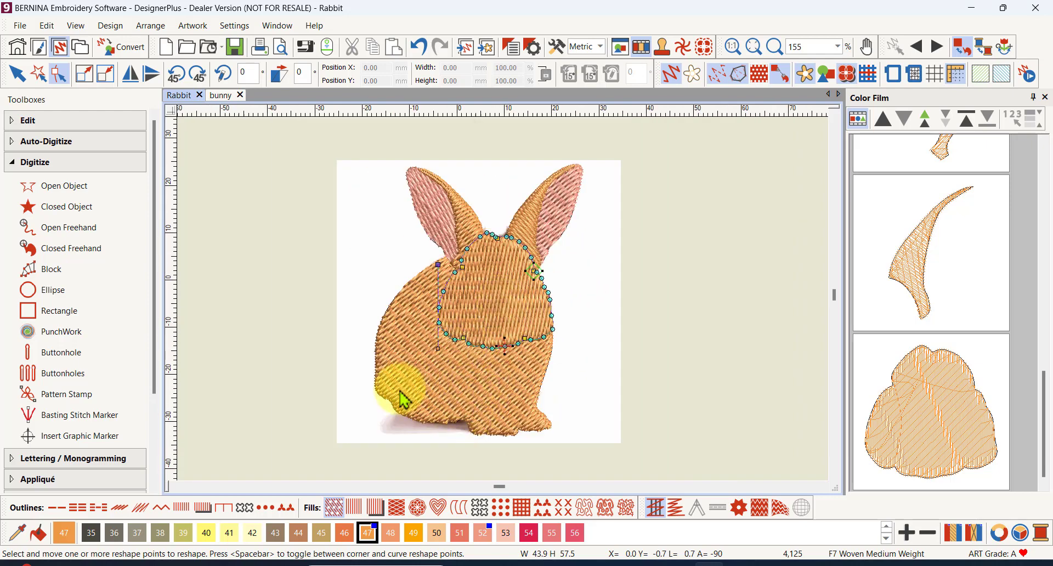
pyautogui.click(469, 383)
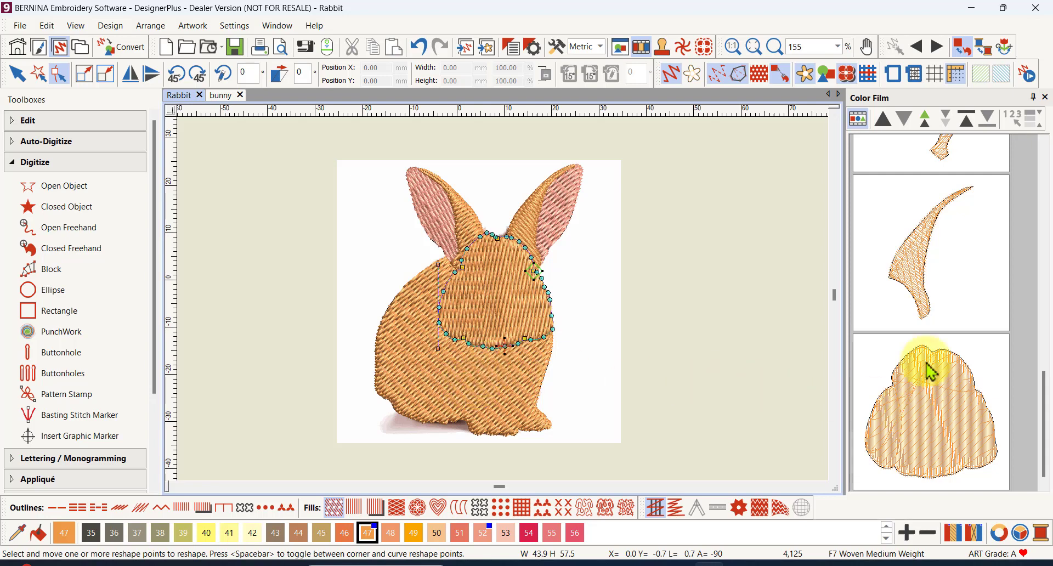
pyautogui.scroll(3, 914, 346)
pyautogui.scroll(3, 916, 351)
pyautogui.click(903, 368)
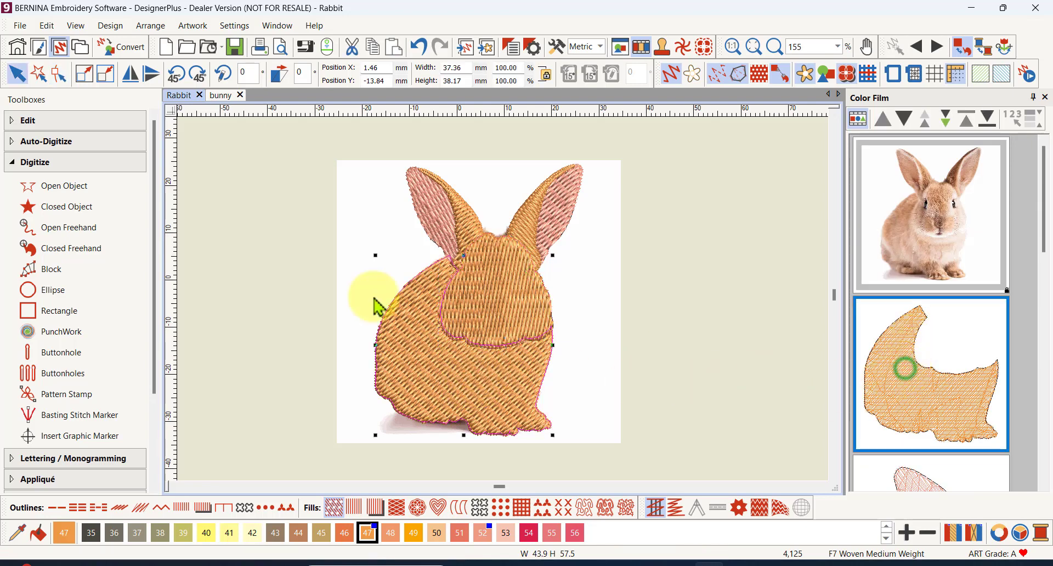
pyautogui.click(58, 73)
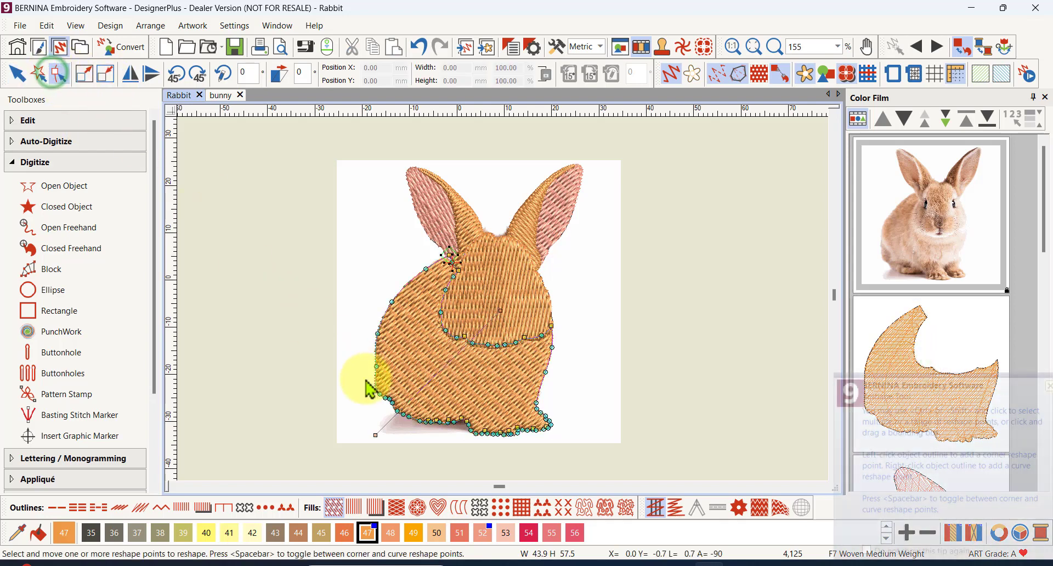
pyautogui.moveTo(376, 434); pyautogui.dragTo(313, 310)
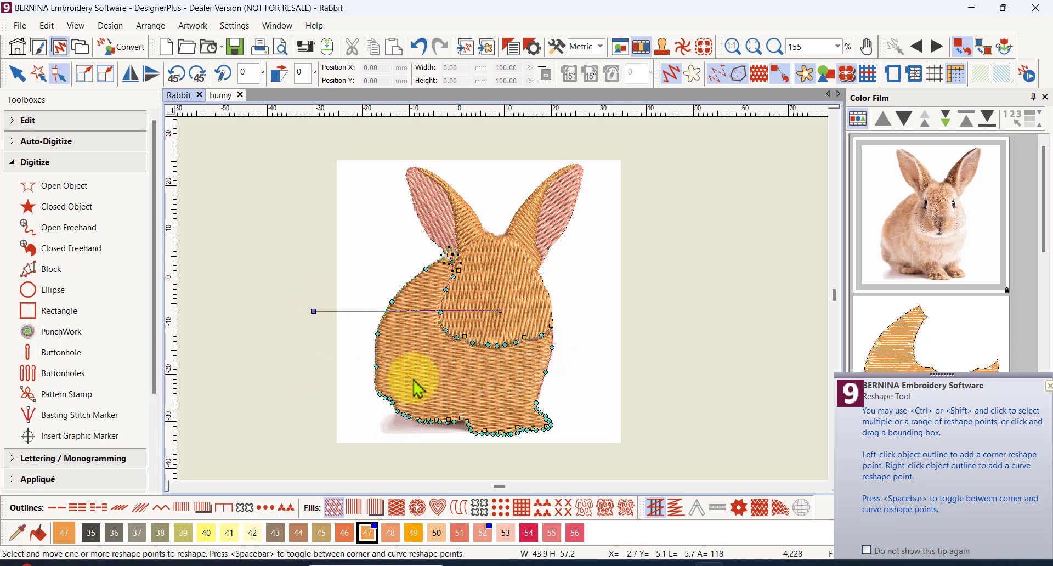
pyautogui.click(446, 289)
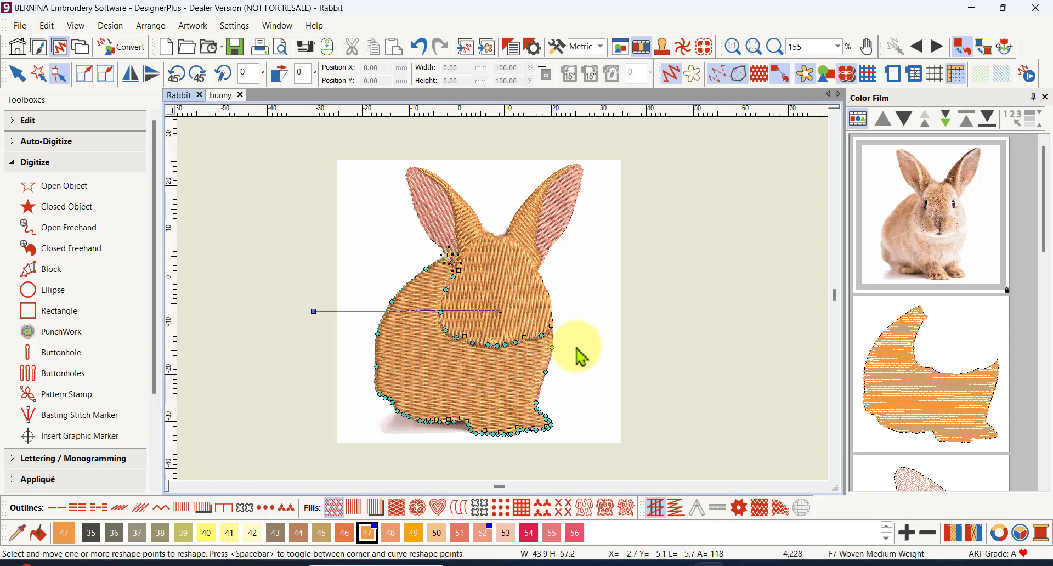
pyautogui.click(393, 302)
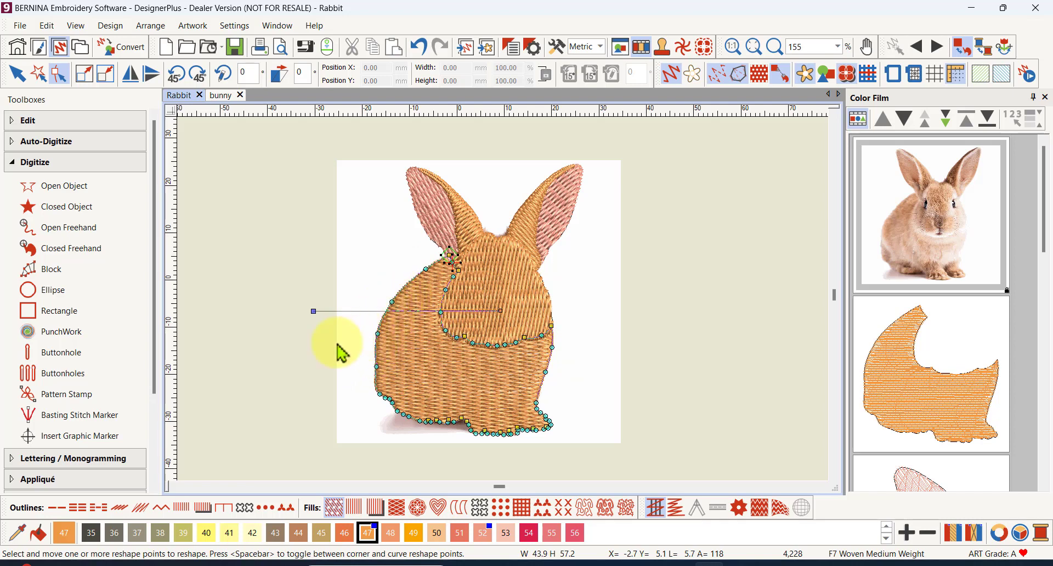
pyautogui.click(552, 347)
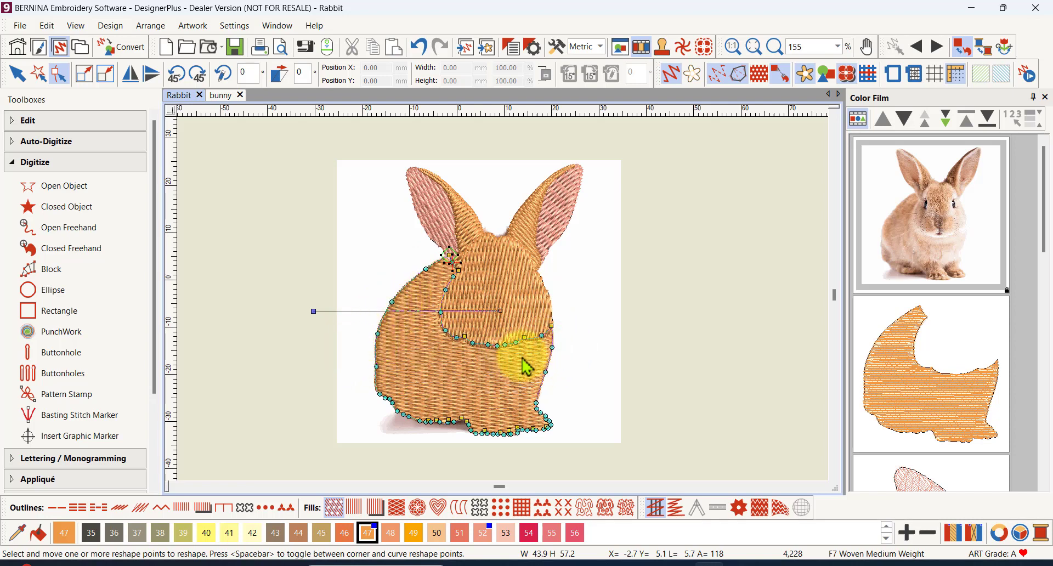